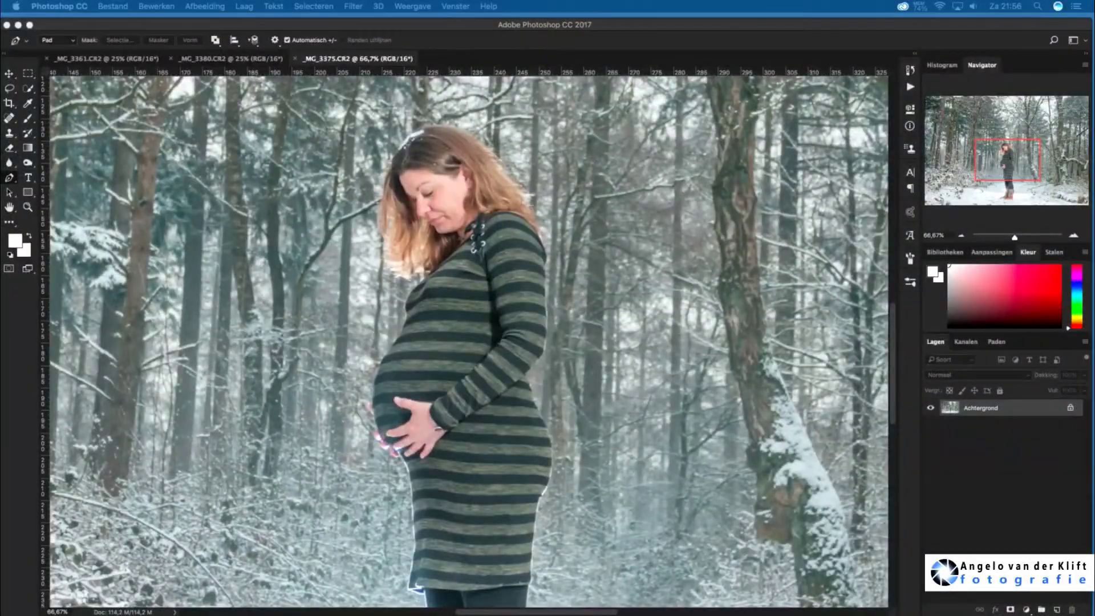
Zoom to 200% on the woman's face and trace a Pen path around her hair and body
scroll(558, 309, "down", 3)
scroll(558, 308, "up", 6)
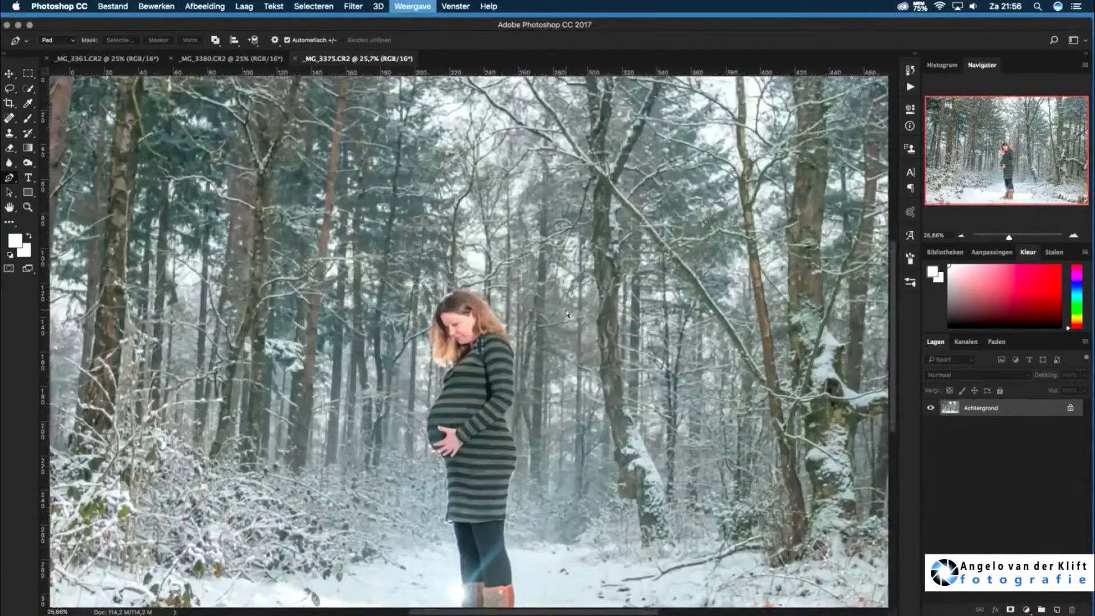
key("h")
key("p")
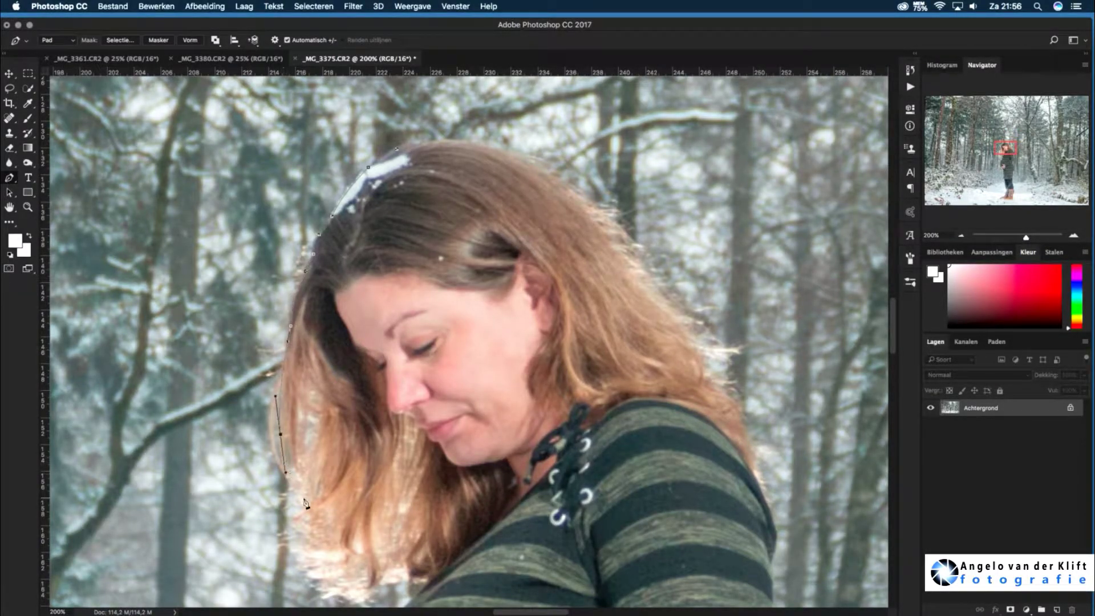
left_click_drag(559, 496, 504, 308)
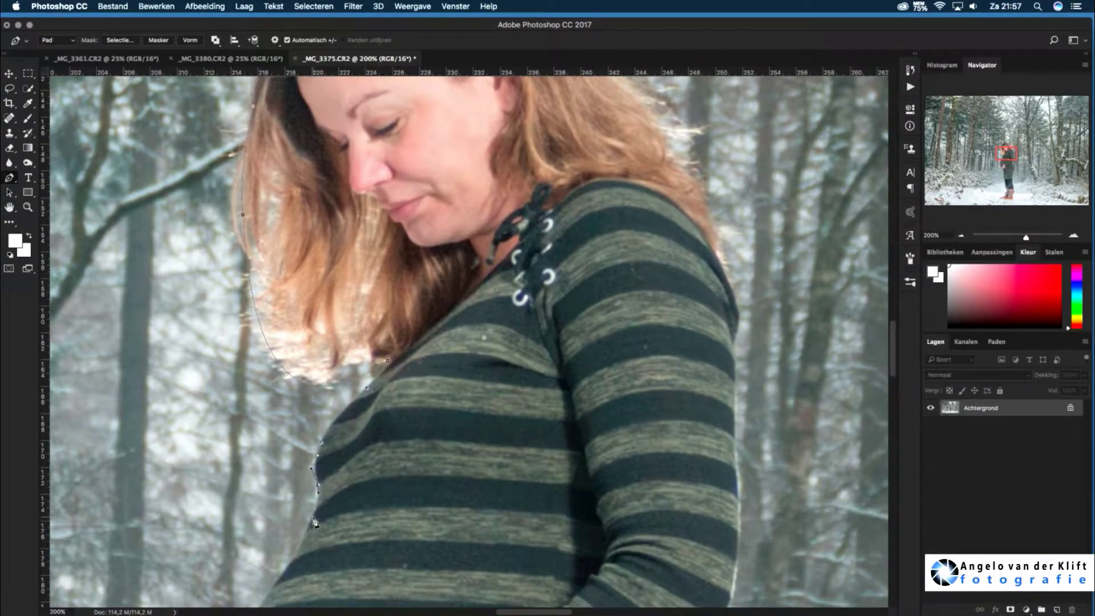
scroll(405, 445, "down", 10)
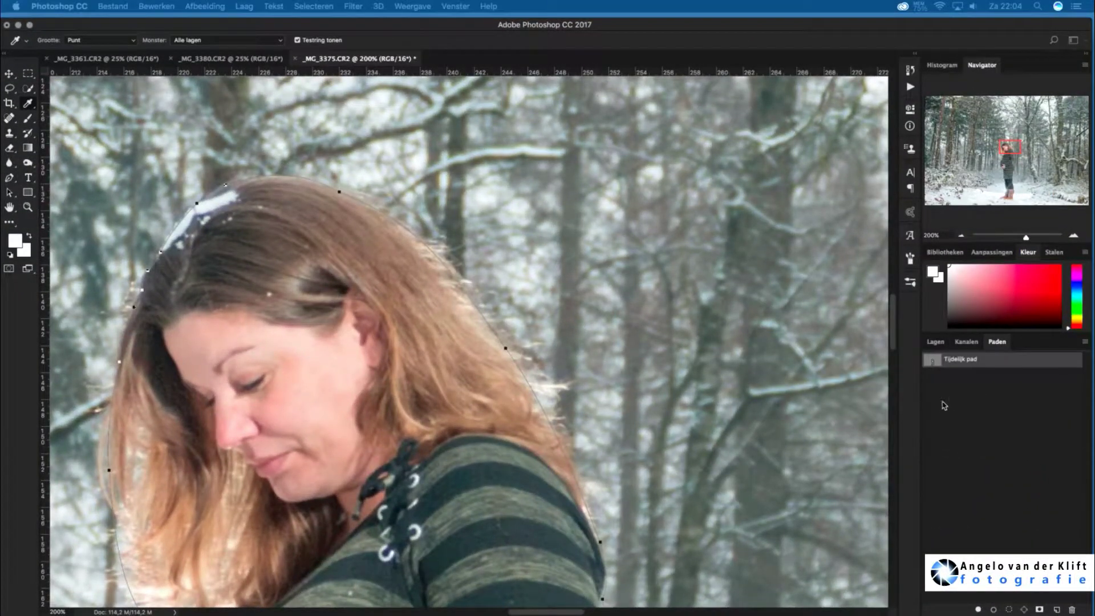
Save the woman's path-based selection and show the Layers panel
left_click(314, 6)
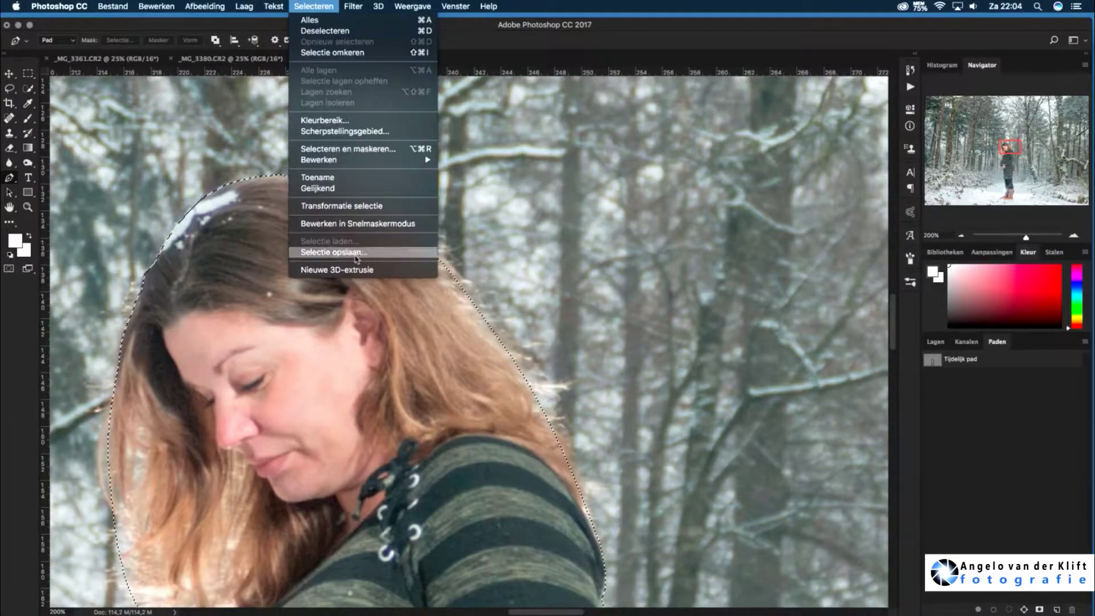
left_click(333, 253)
key("Return")
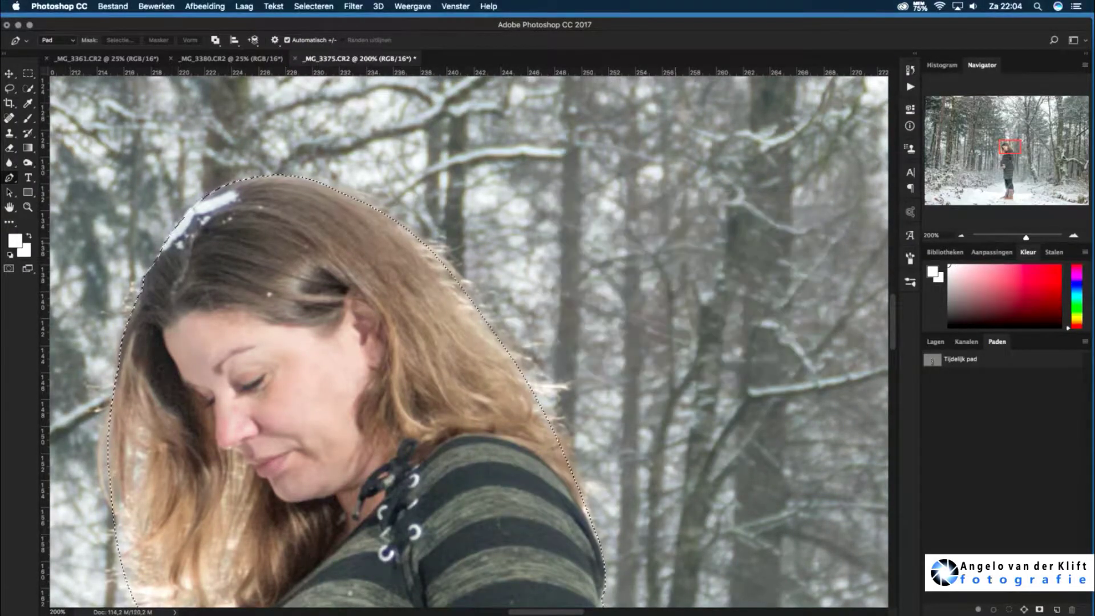
key("F7")
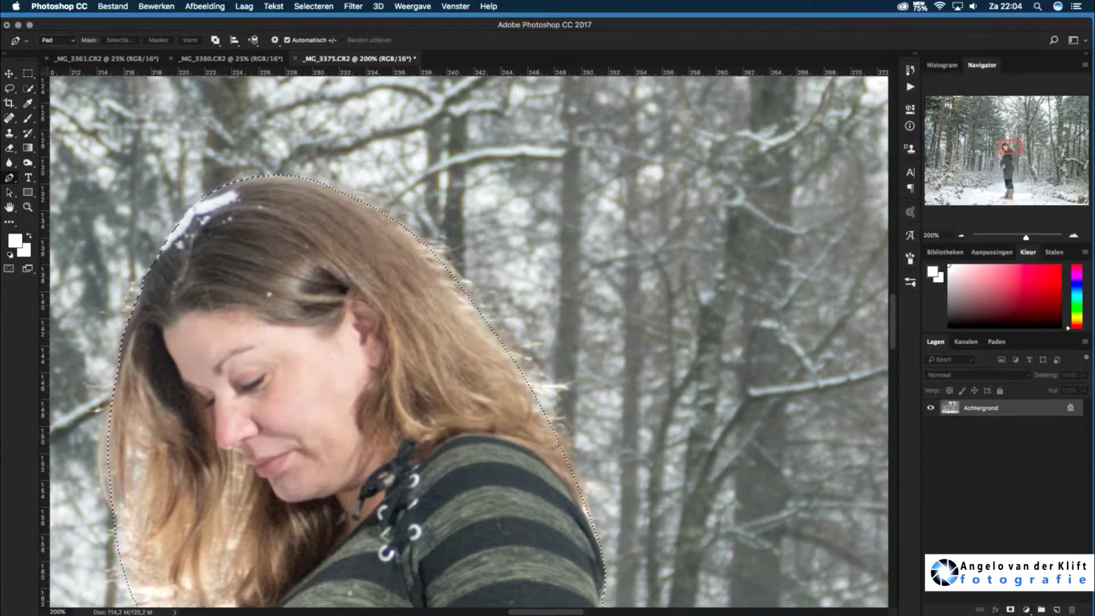
Copy the selected woman onto a new layer, Laag 1
key("ctrl+j")
key("ctrl+z")
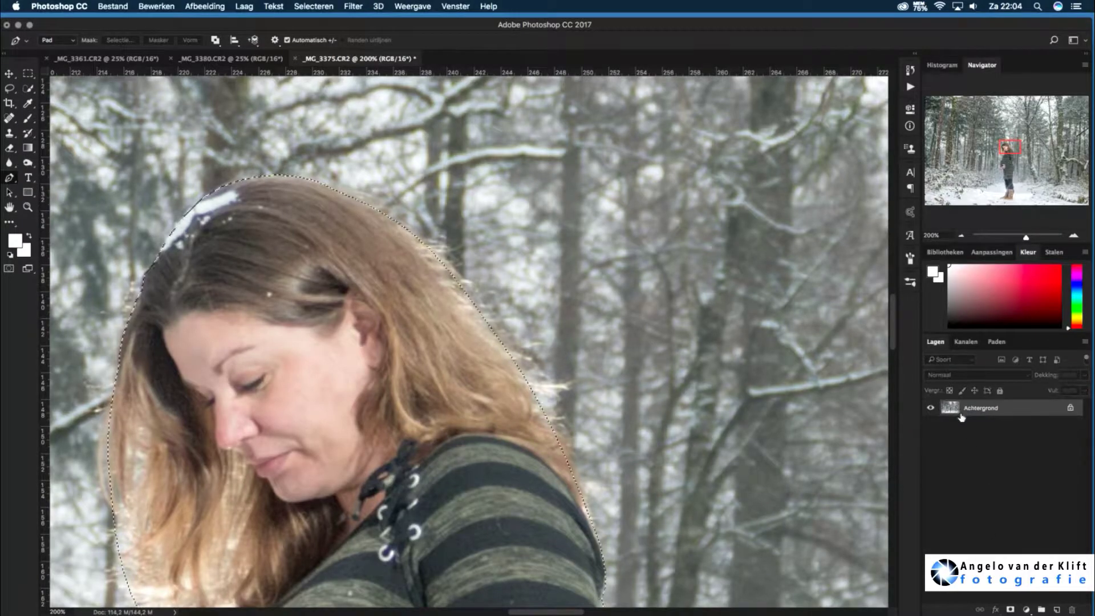
key("ctrl+d")
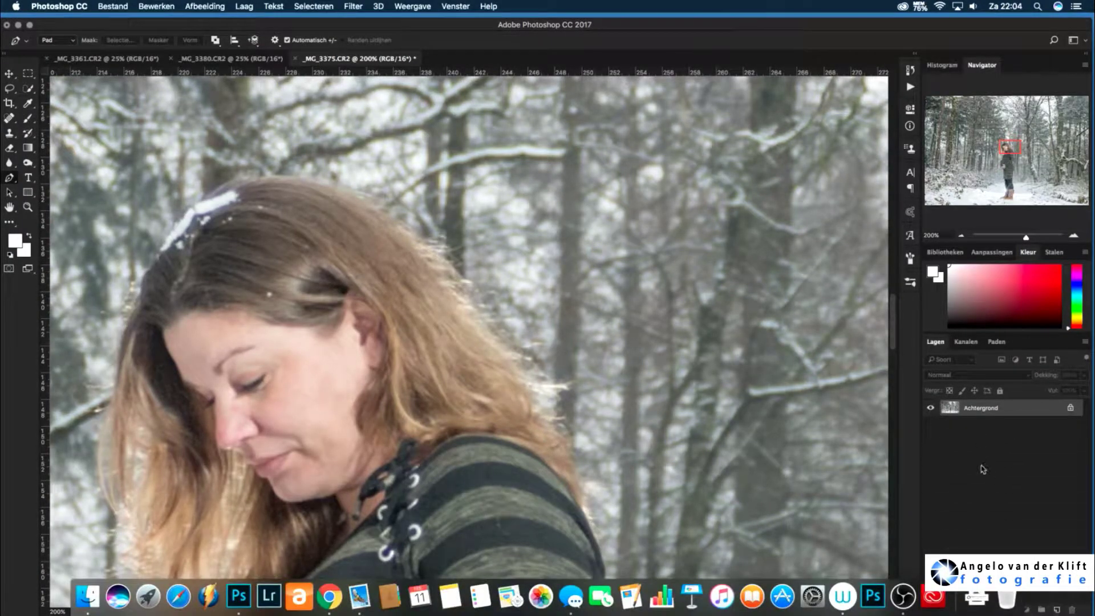
key("ctrl+j")
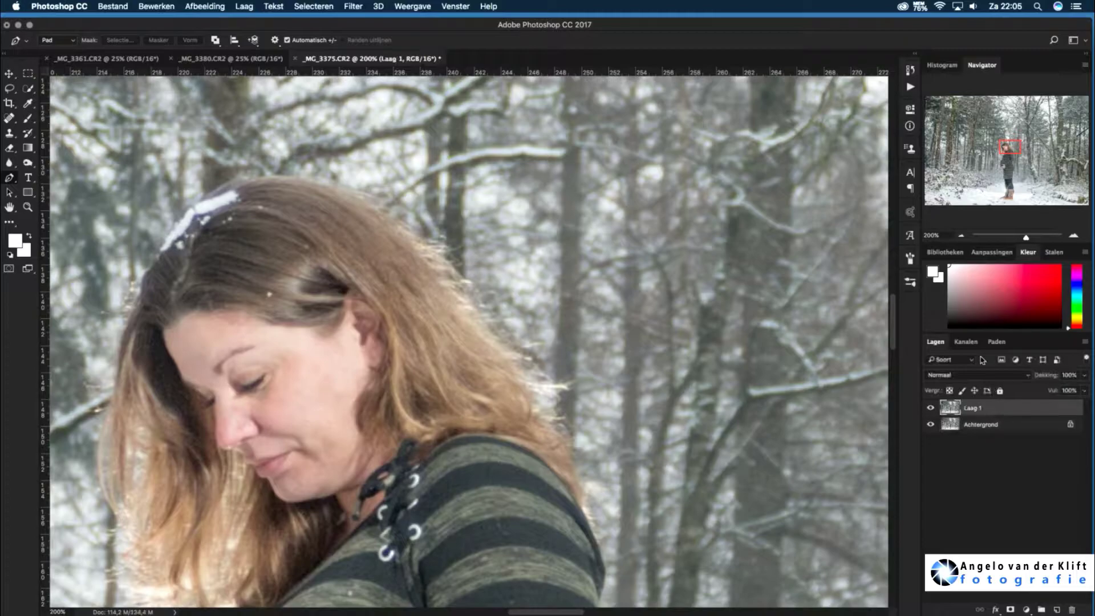
left_click(313, 6)
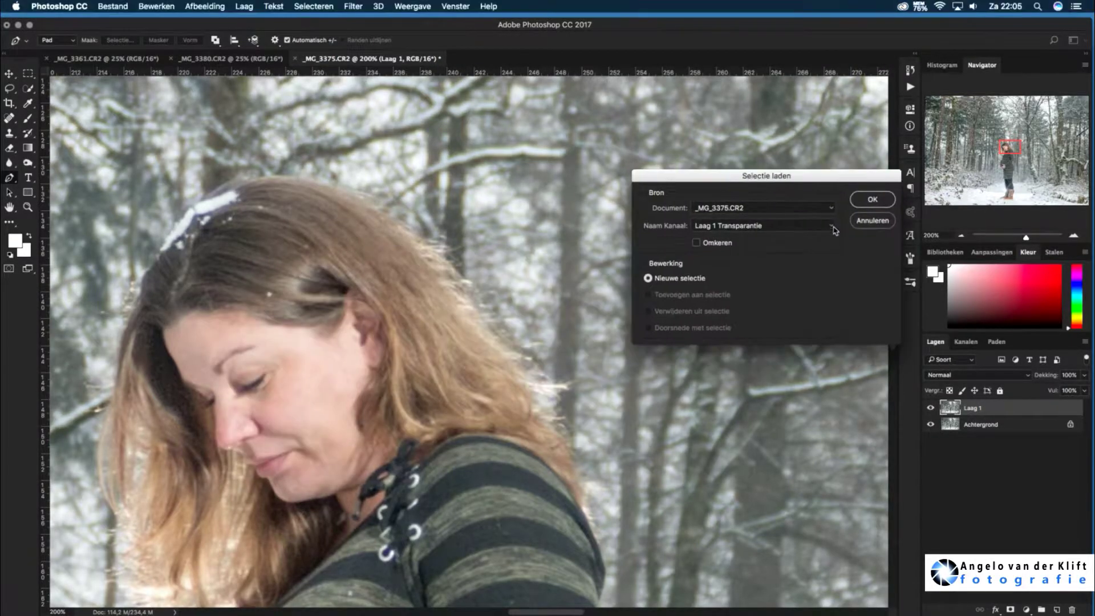
Load Laag 1's transparency as a selection and try a first hair-edge refinement pass
left_click(742, 223)
left_click(741, 234)
left_click(868, 199)
left_click(314, 6)
left_click(348, 148, "shift")
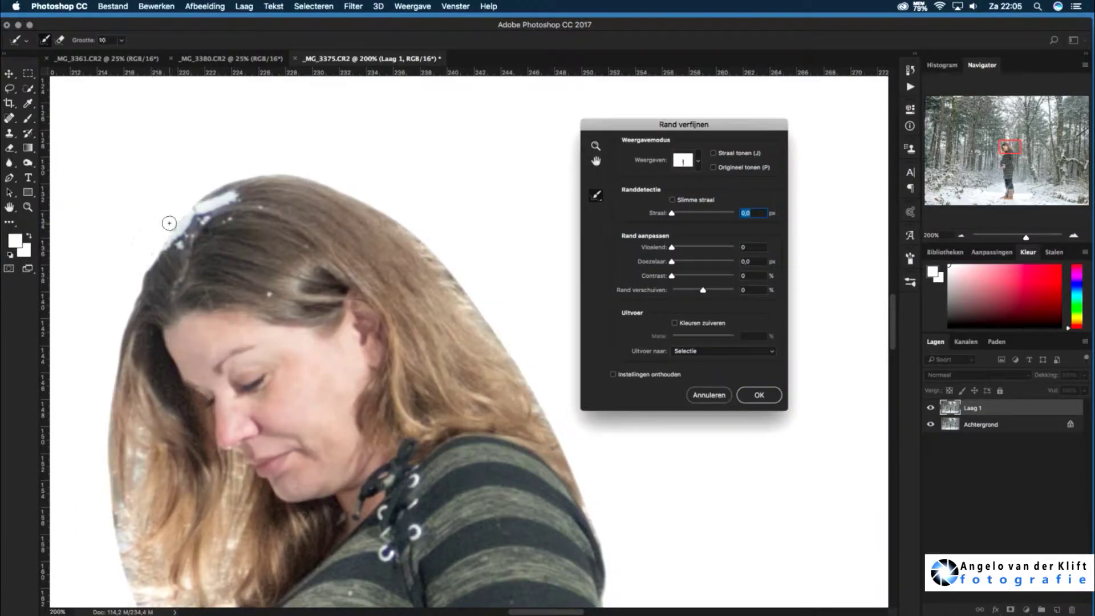
mouse_move(169, 223)
left_mouse_down()
mouse_move(128, 310)
mouse_move(112, 494)
left_mouse_up()
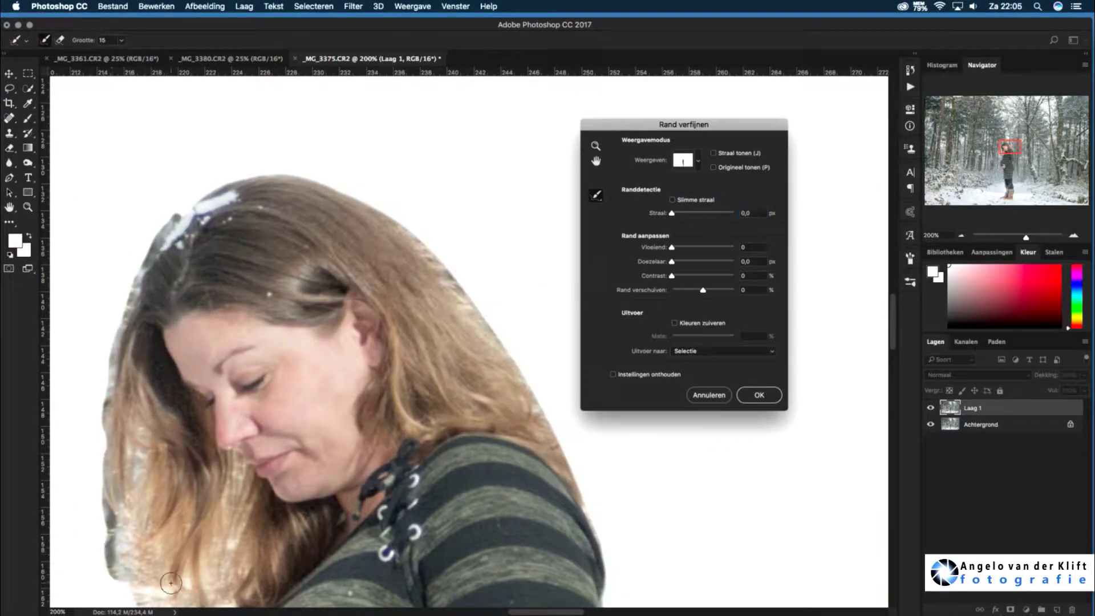
left_click_drag(391, 409, 441, 182)
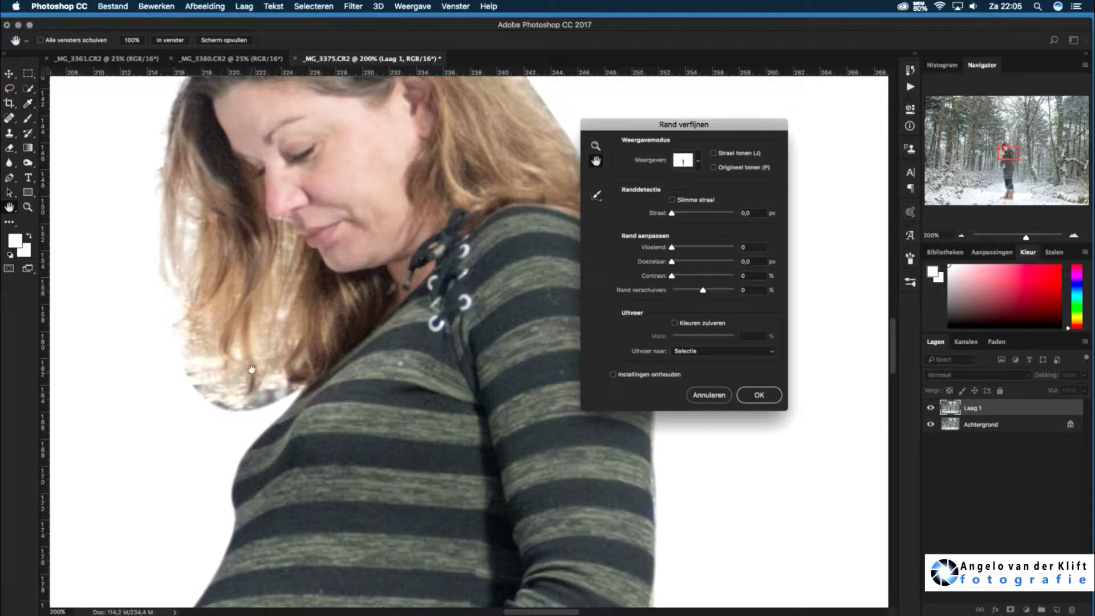
key("Escape")
Refine the left, right and lower hair edges and output the result as a layer mask
left_click(314, 7)
left_click(379, 146, "shift")
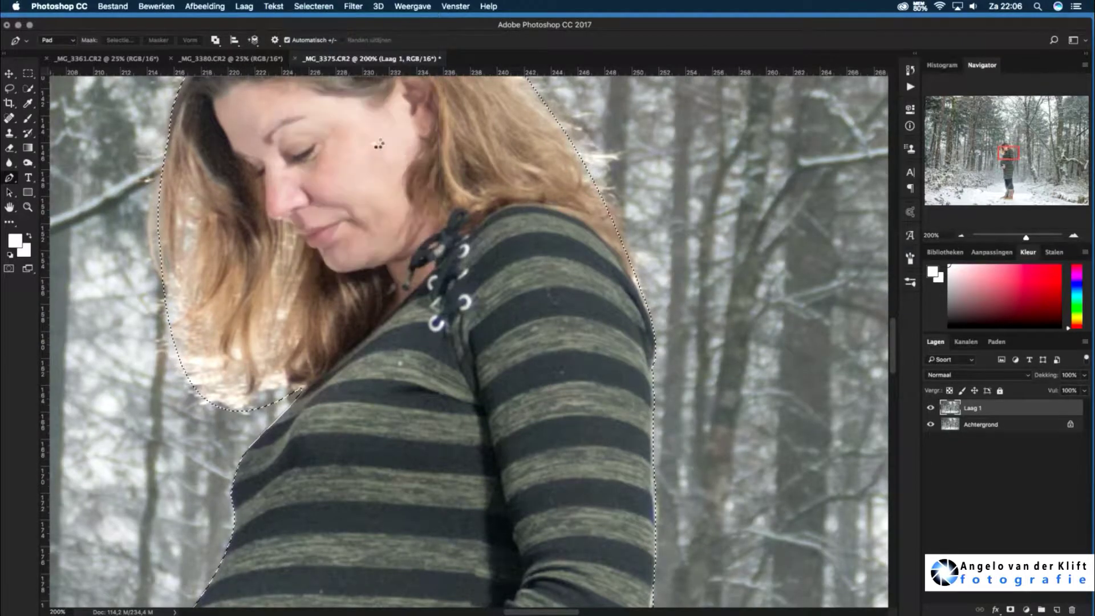
left_click_drag(687, 128, 757, 116)
mouse_move(162, 181)
left_mouse_down()
mouse_move(188, 264)
mouse_move(283, 345)
left_mouse_up()
mouse_move(587, 154)
left_mouse_down()
mouse_move(625, 234)
mouse_move(556, 106)
left_mouse_up()
left_click(669, 149)
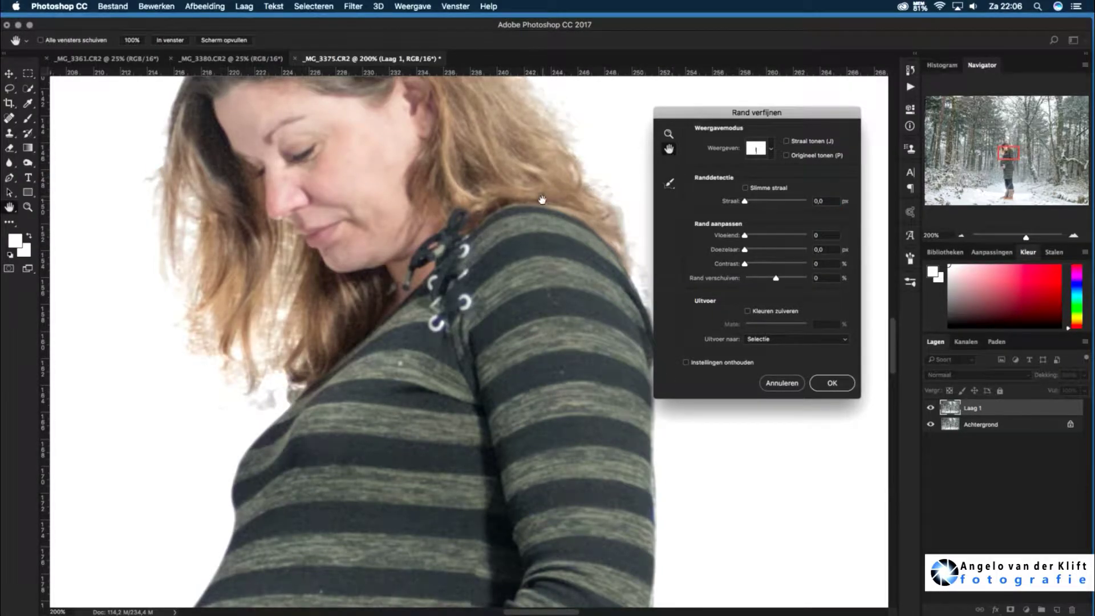
left_click_drag(542, 199, 533, 395)
mouse_move(519, 300)
left_mouse_down()
mouse_move(462, 217)
mouse_move(384, 162)
left_mouse_up()
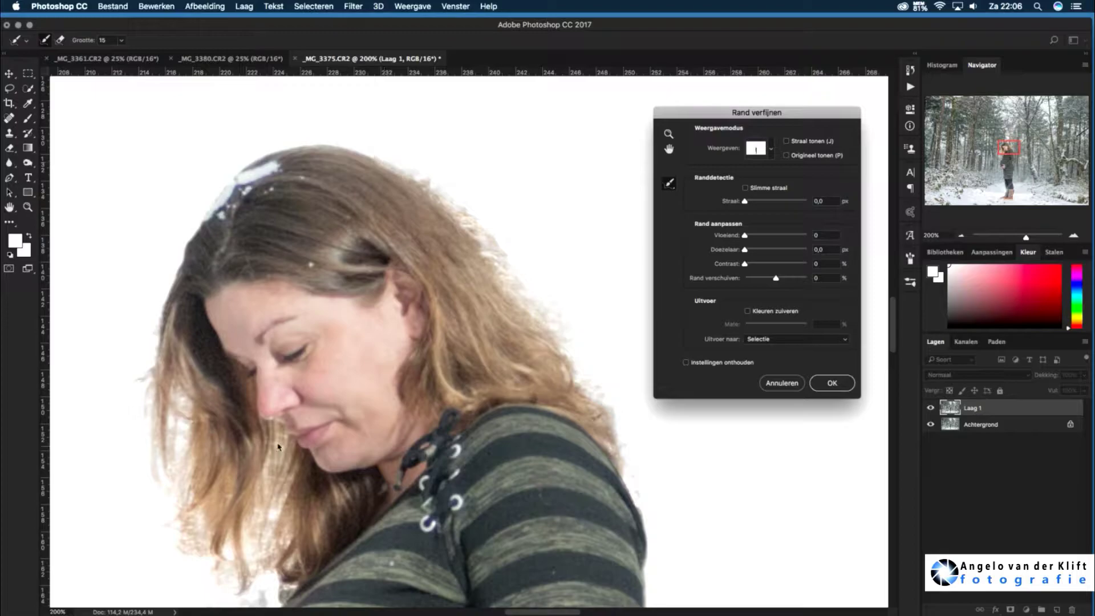
left_click(796, 339)
left_click(765, 350)
left_click(831, 387)
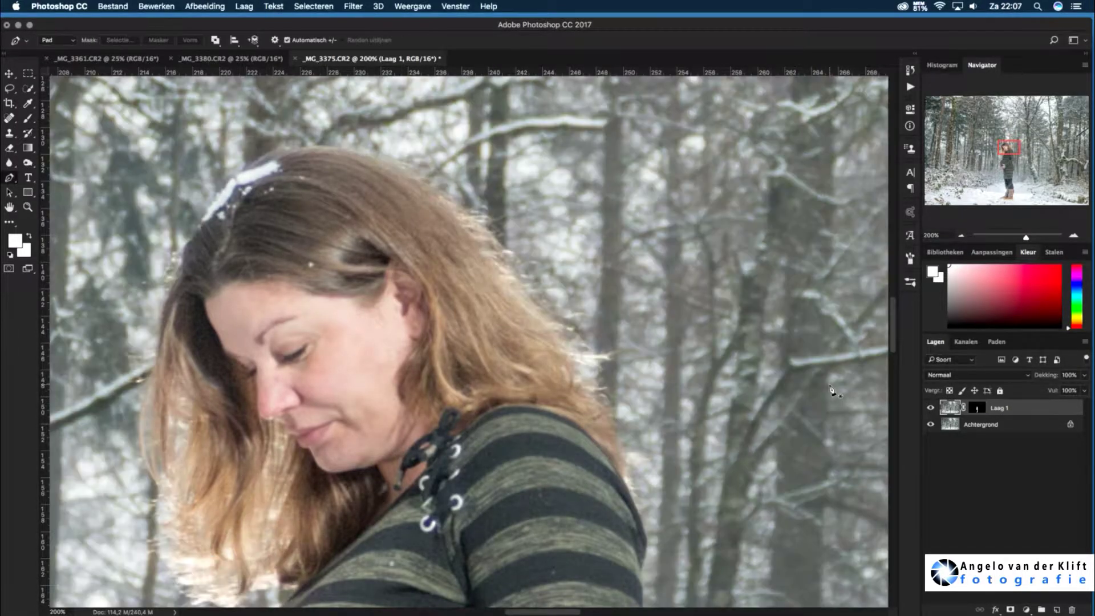
Content-aware fill the woman's outline on the Achtergrond layer with Laag 1 hidden
left_click(973, 429)
left_click(319, 10)
left_click(336, 237)
key("Return")
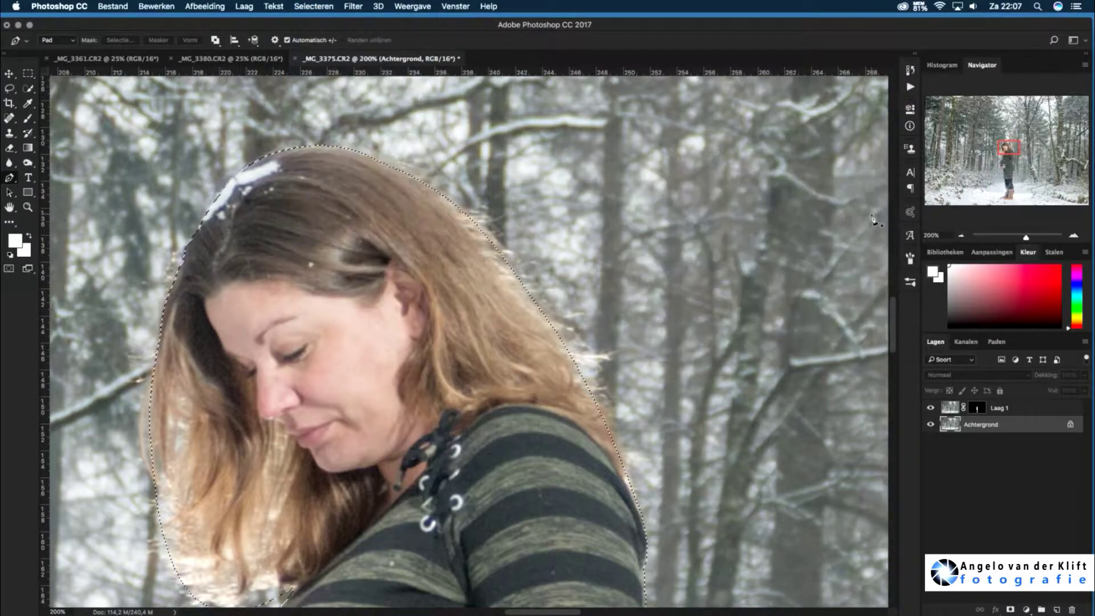
left_click(931, 408)
key("shift+F5")
left_click(530, 387)
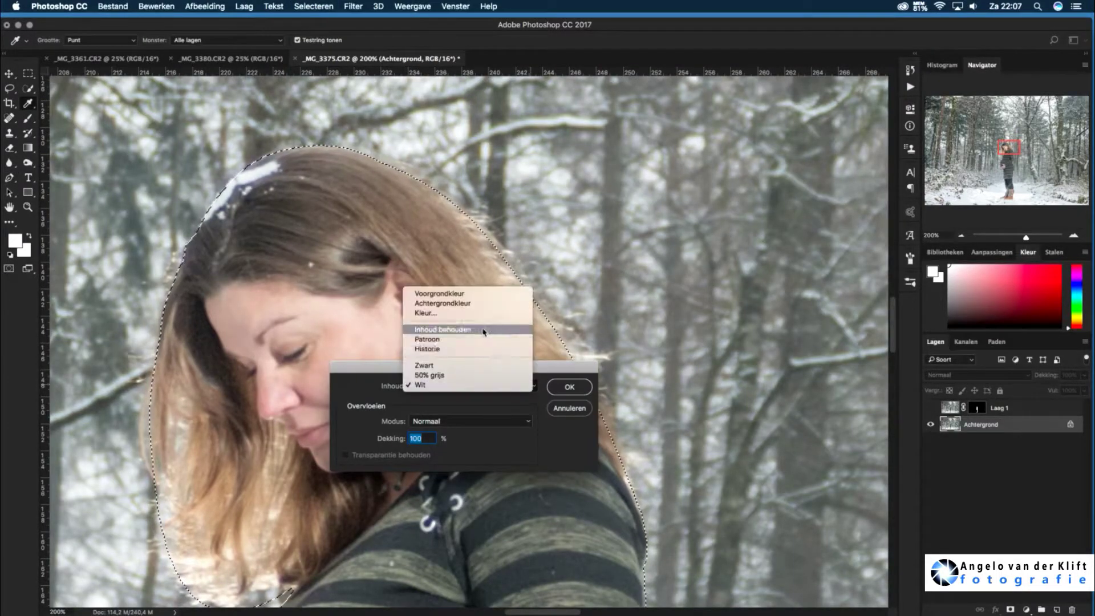
left_click(485, 331)
key("Return")
key("p")
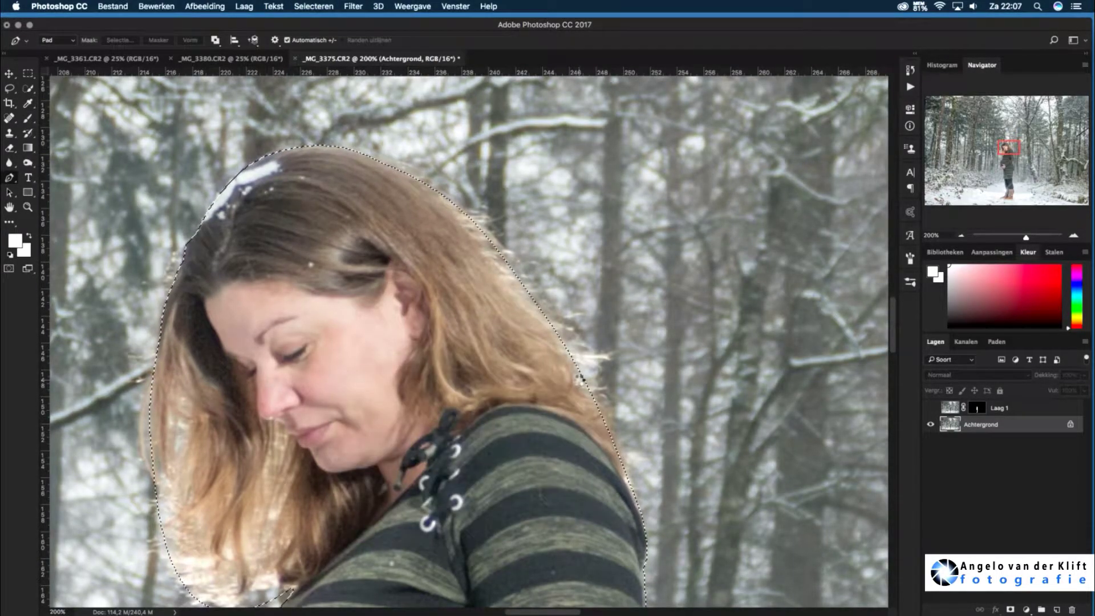
key("ctrl+minus")
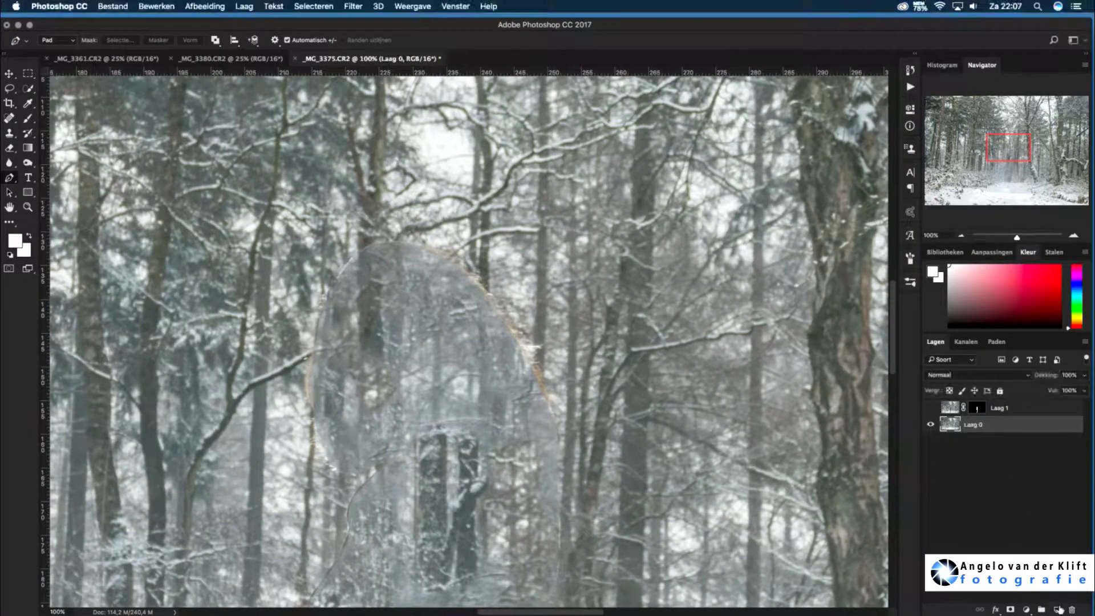
On a new layer, spot-heal the woman's ghost outline and the curved line on the snow
left_click(1057, 609)
key("j")
left_click_drag(333, 278, 331, 465)
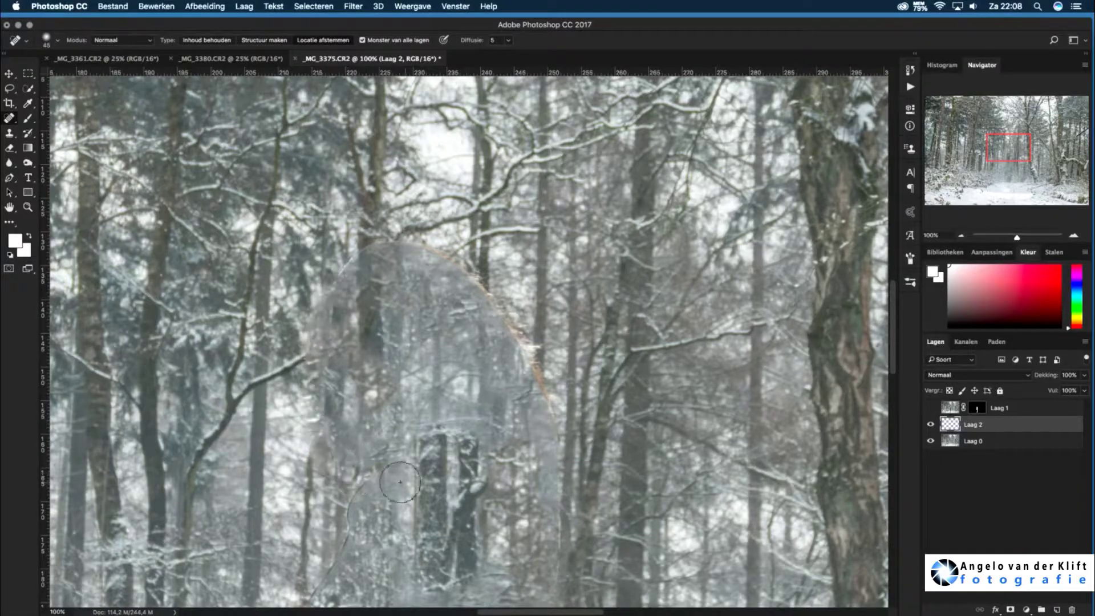
left_click_drag(400, 465, 300, 607)
left_click_drag(336, 308, 570, 593)
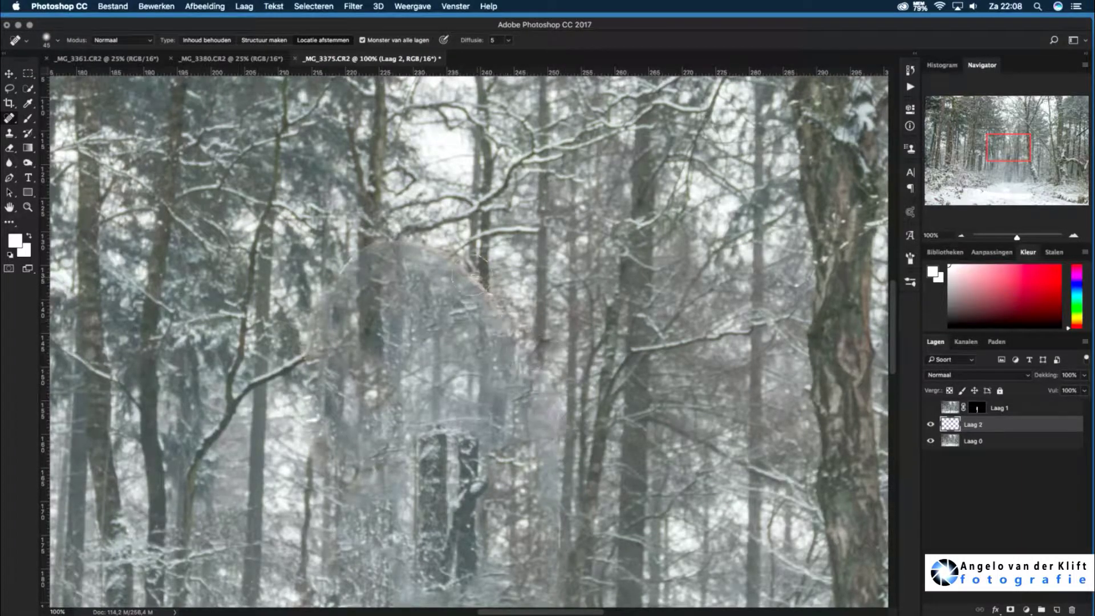
left_click_drag(505, 321, 320, 240)
scroll(428, 257, "down", 5)
mouse_move(562, 123)
left_mouse_down()
mouse_move(545, 230)
mouse_move(548, 371)
left_mouse_up()
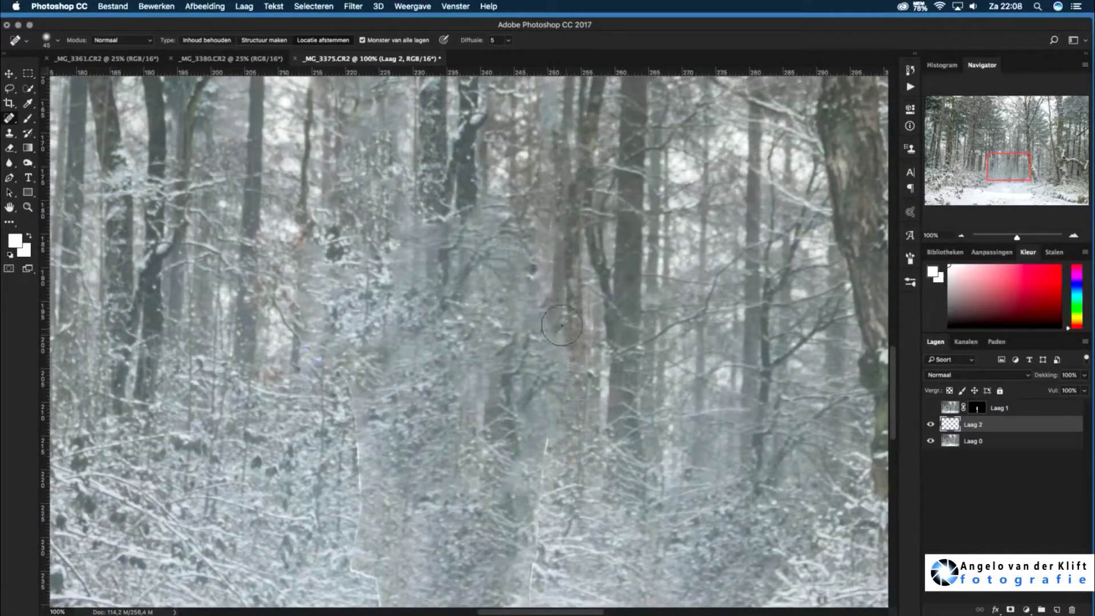
left_click_drag(570, 297, 530, 553)
left_click_drag(343, 593, 297, 320)
left_click(1008, 177)
left_click_drag(611, 282, 627, 586)
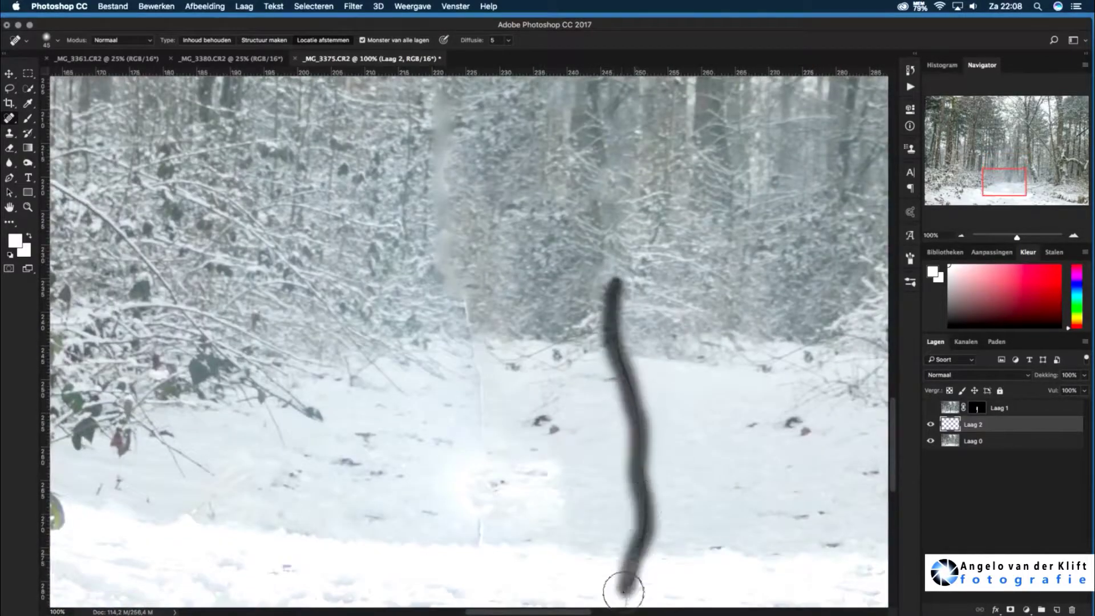
Keep spot-healing leftover silhouette traces across the trees and snow
scroll(587, 474, "down", 5)
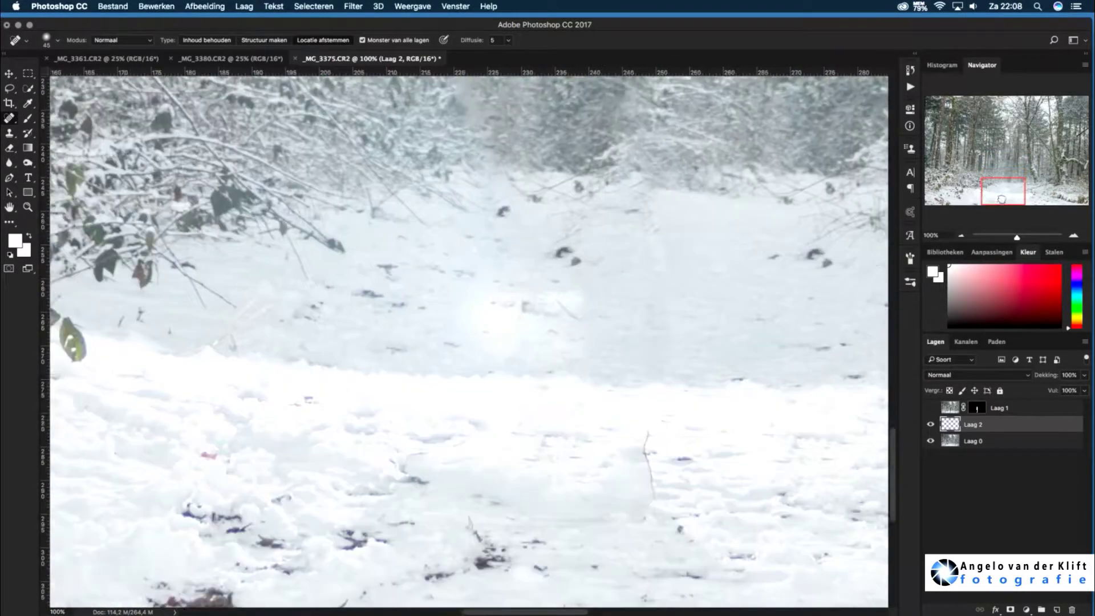
left_click_drag(629, 196, 647, 277)
left_click_drag(548, 216, 561, 308)
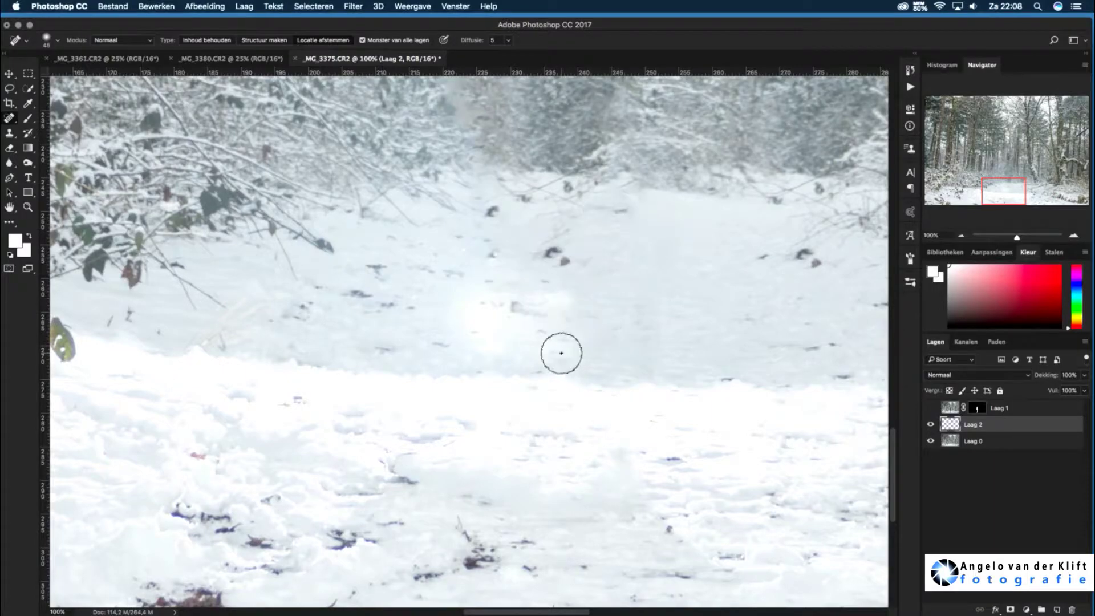
scroll(559, 354, "up", 5)
left_click_drag(408, 285, 422, 371)
left_click_drag(409, 245, 408, 320)
left_click_drag(565, 342, 580, 433)
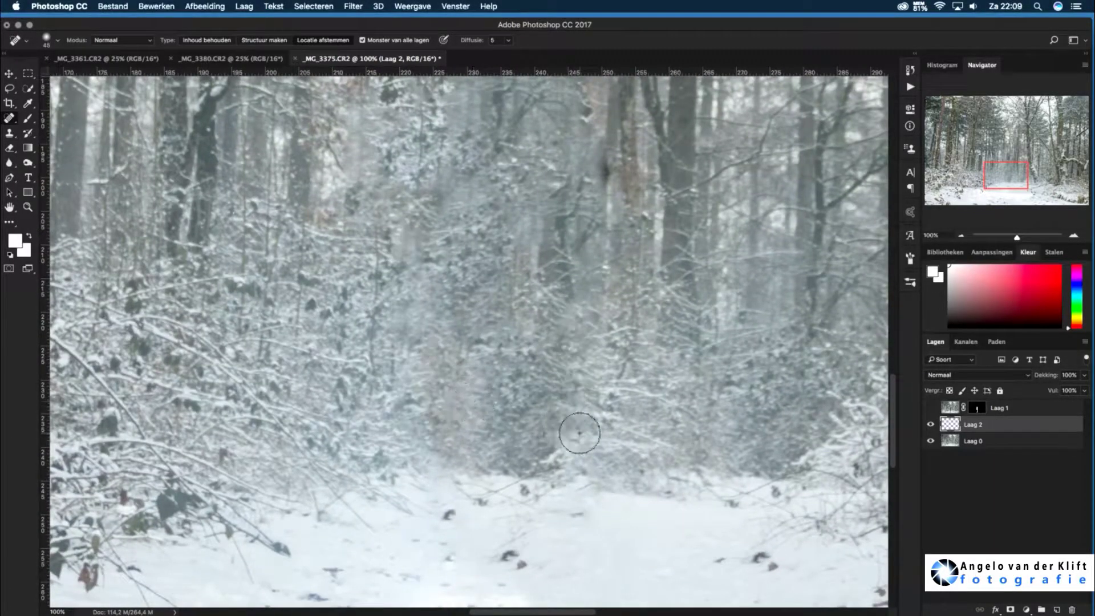
scroll(579, 433, "up", 3)
left_click_drag(447, 223, 436, 271)
left_click_drag(411, 222, 405, 353)
left_click_drag(565, 248, 554, 456)
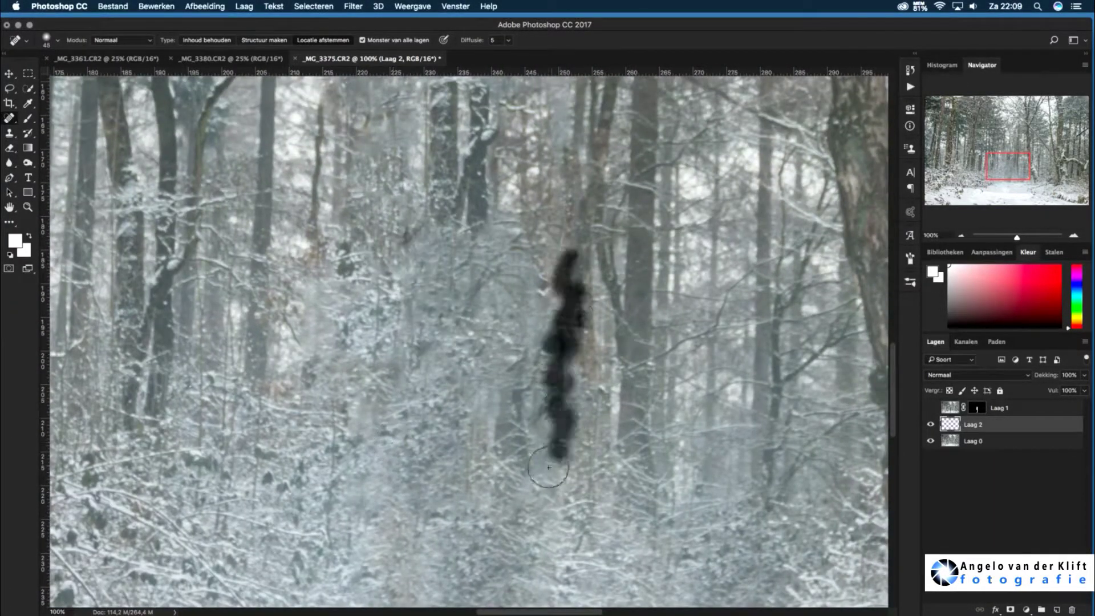
scroll(355, 184, "up", 5)
Heal the last dark patches among the trees and fit the whole photo in view
left_click_drag(355, 185, 387, 239)
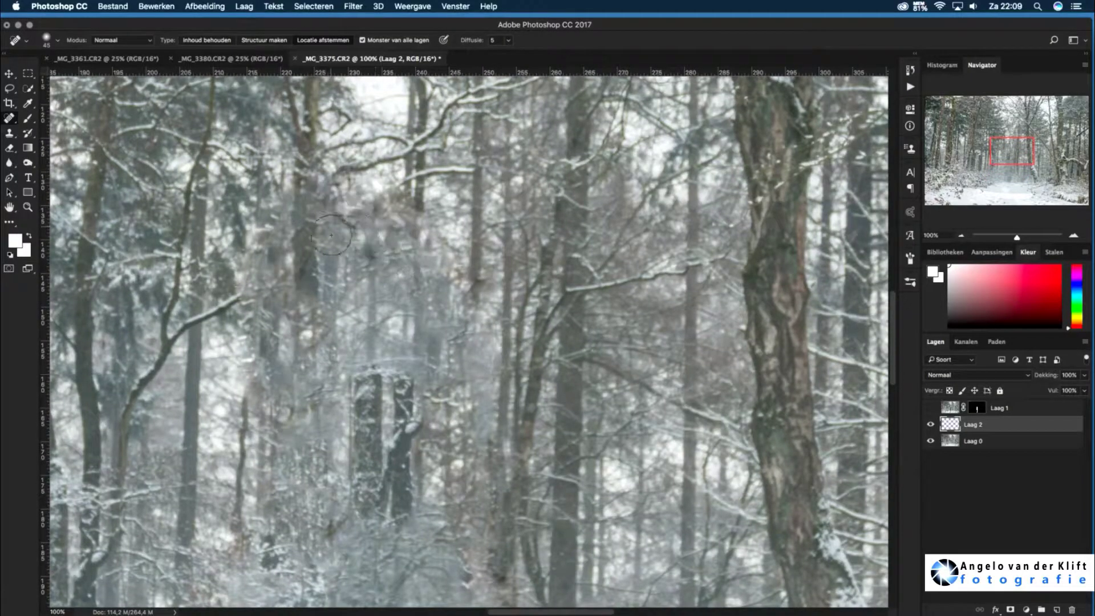
left_click_drag(268, 188, 265, 299)
left_click_drag(382, 313, 382, 345)
left_click_drag(459, 239, 456, 365)
key("super+0")
Merge Laag 2 with Laag 0 and keep the woman's Laag 1 hidden
left_click(931, 407)
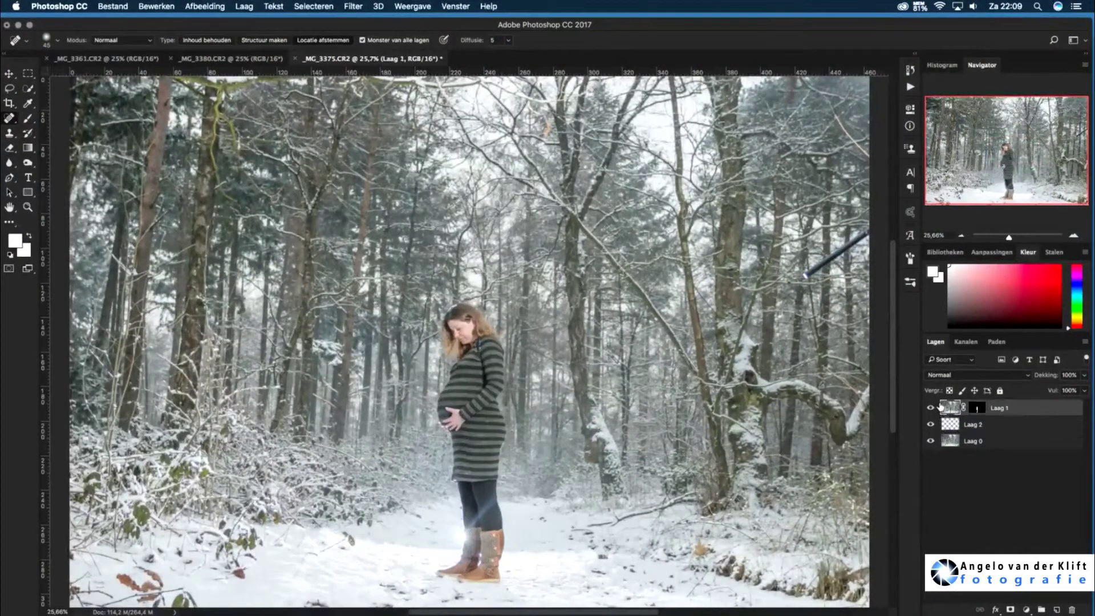
left_click(971, 429)
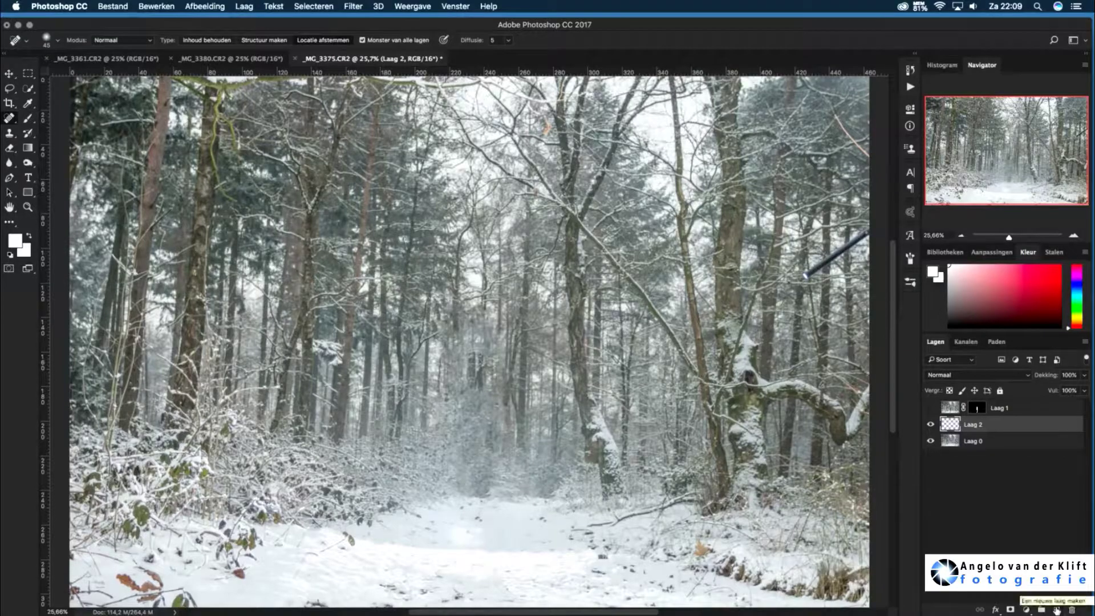
left_click(973, 426, "super")
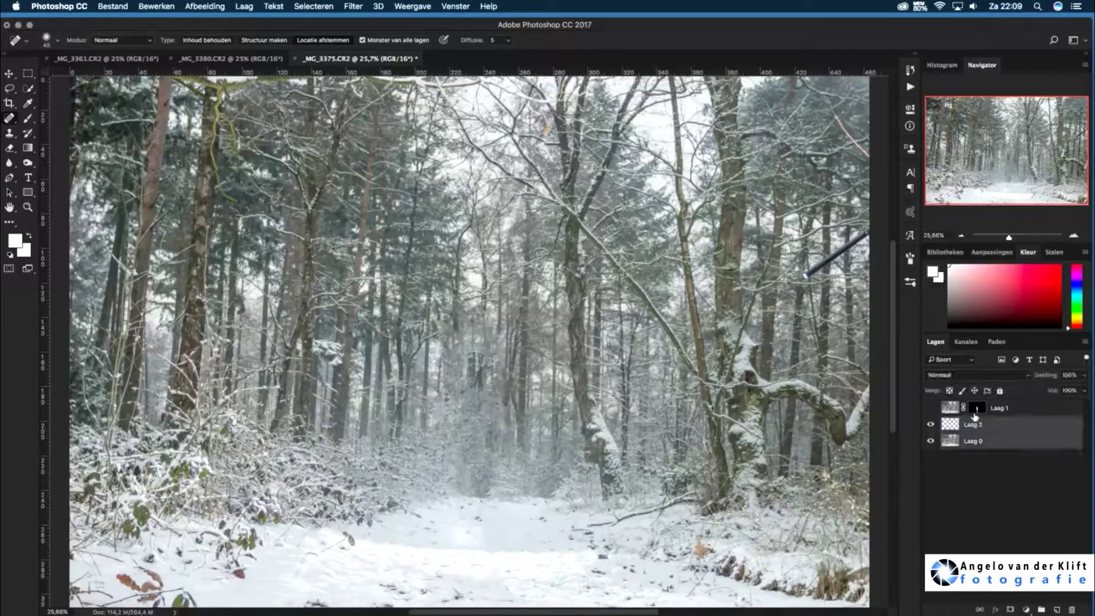
right_click(974, 417)
left_click(916, 267)
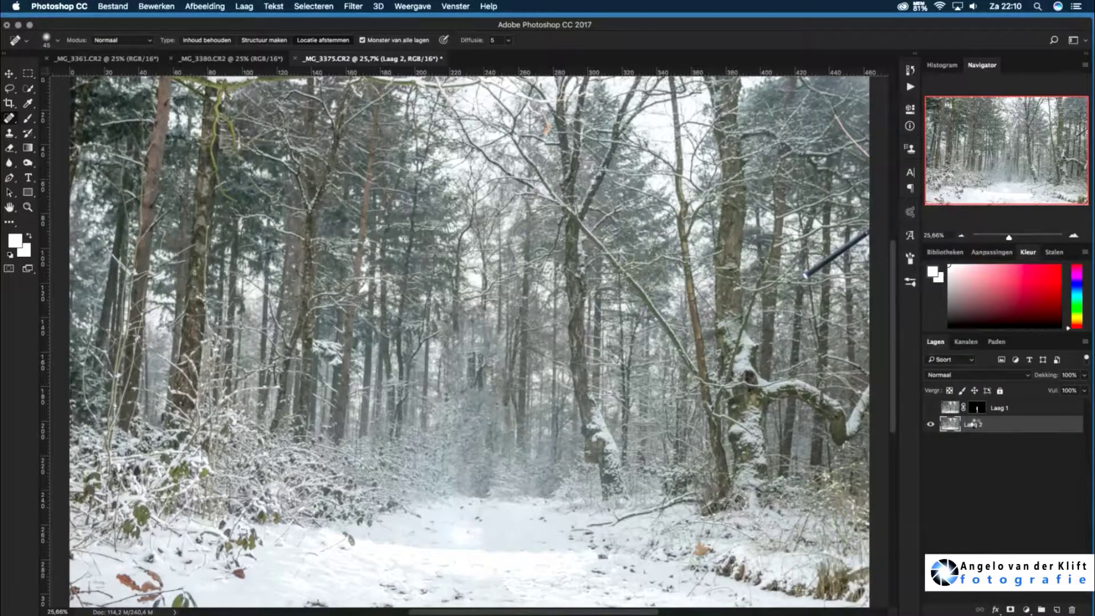
left_click(931, 408)
left_click(931, 407)
left_click(353, 7)
Apply a 24 px Tilt-Shift blur focused on the path: bokeh light 27%, colour 18%, range 213
left_click(514, 166)
left_click_drag(473, 344, 470, 552)
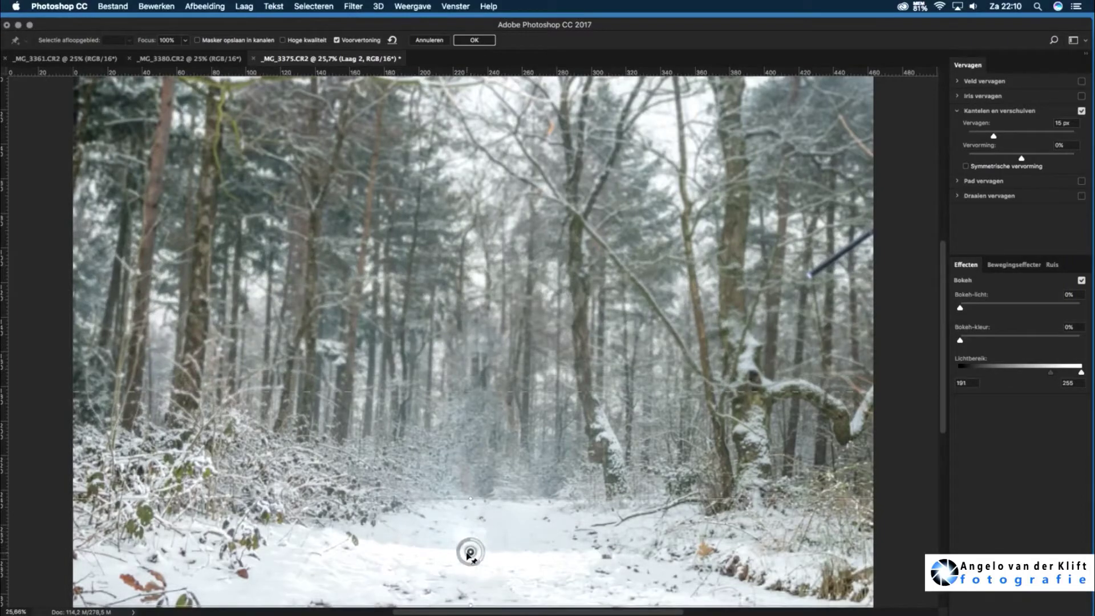
left_click_drag(996, 139, 1004, 138)
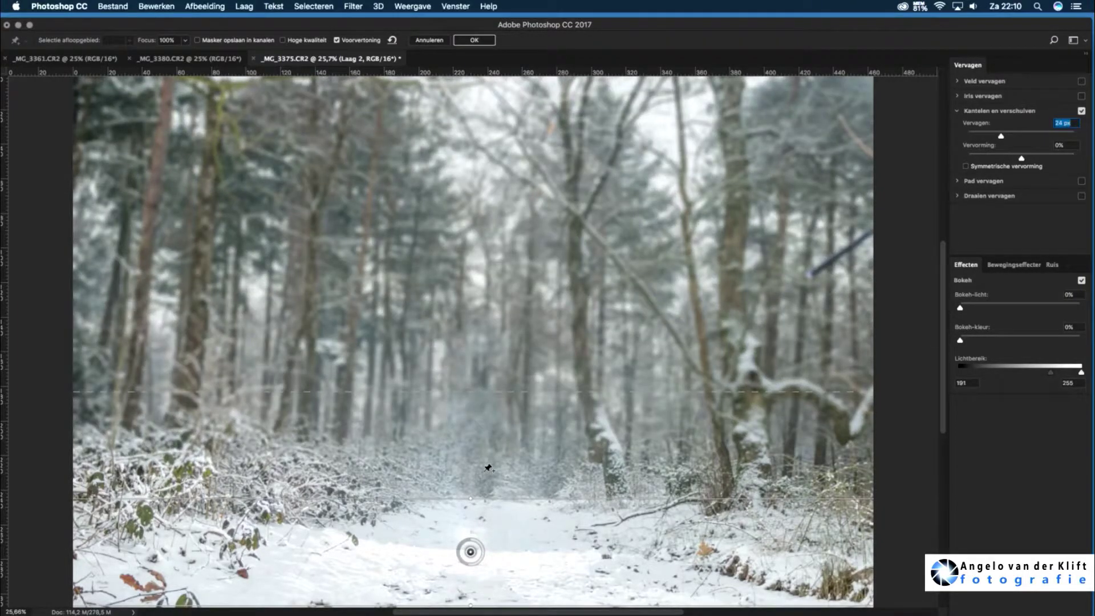
left_click_drag(960, 308, 1000, 308)
mouse_move(1051, 372)
left_mouse_down()
mouse_move(1005, 374)
mouse_move(1036, 373)
mouse_move(982, 337)
mouse_move(986, 308)
mouse_move(992, 373)
left_mouse_up()
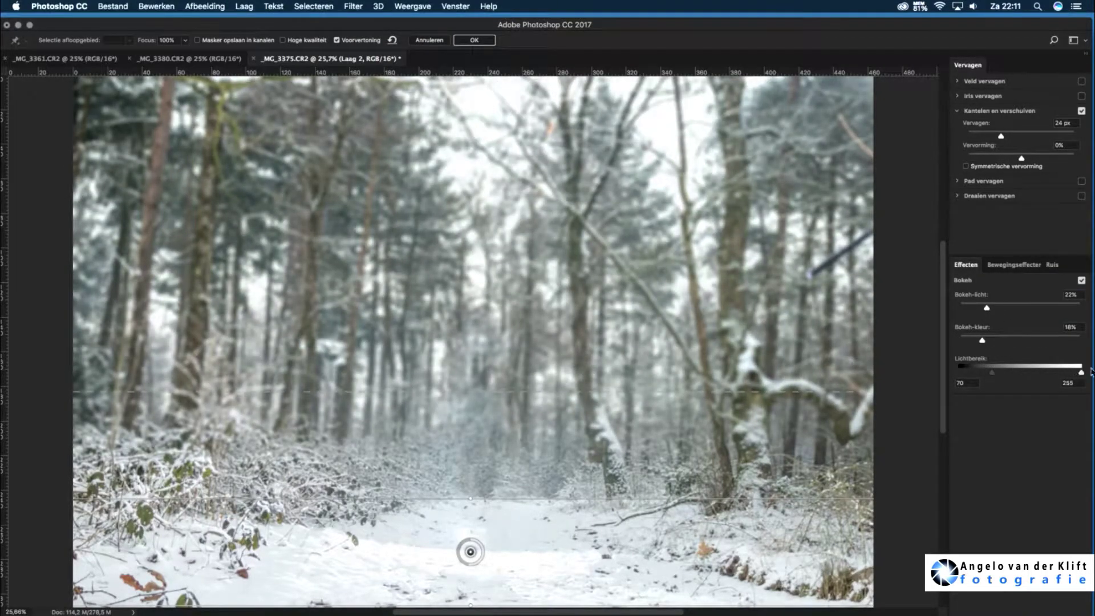
left_click_drag(987, 308, 992, 308)
left_click_drag(991, 373, 1061, 372)
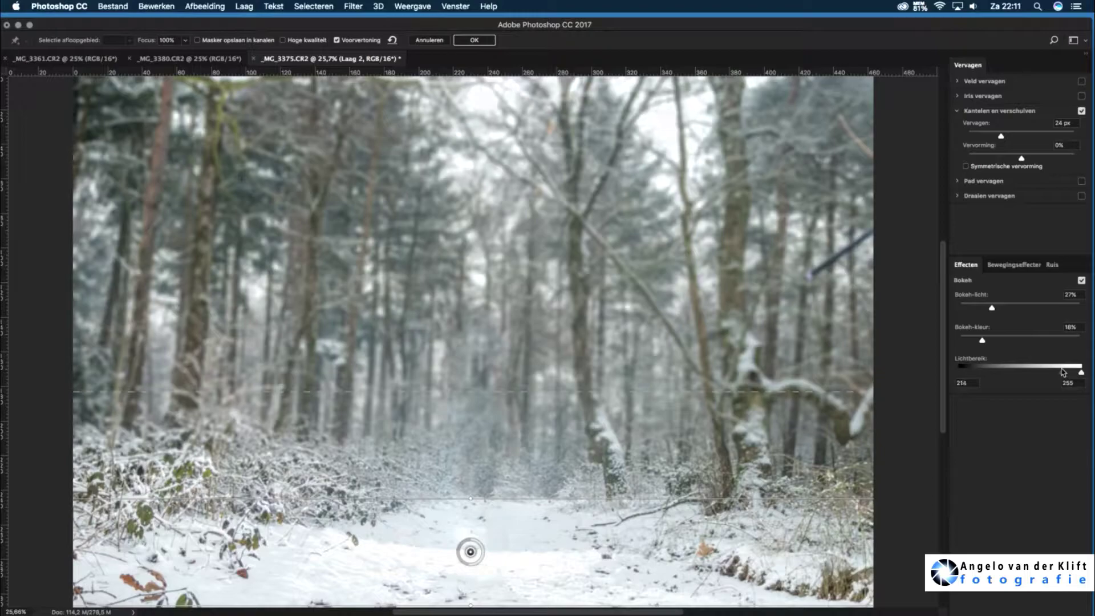
left_click_drag(470, 499, 471, 519)
mouse_move(490, 450)
left_mouse_down()
mouse_move(491, 483)
mouse_move(477, 459)
left_mouse_up()
scroll(482, 479, "down", 3)
scroll(475, 468, "down", 2)
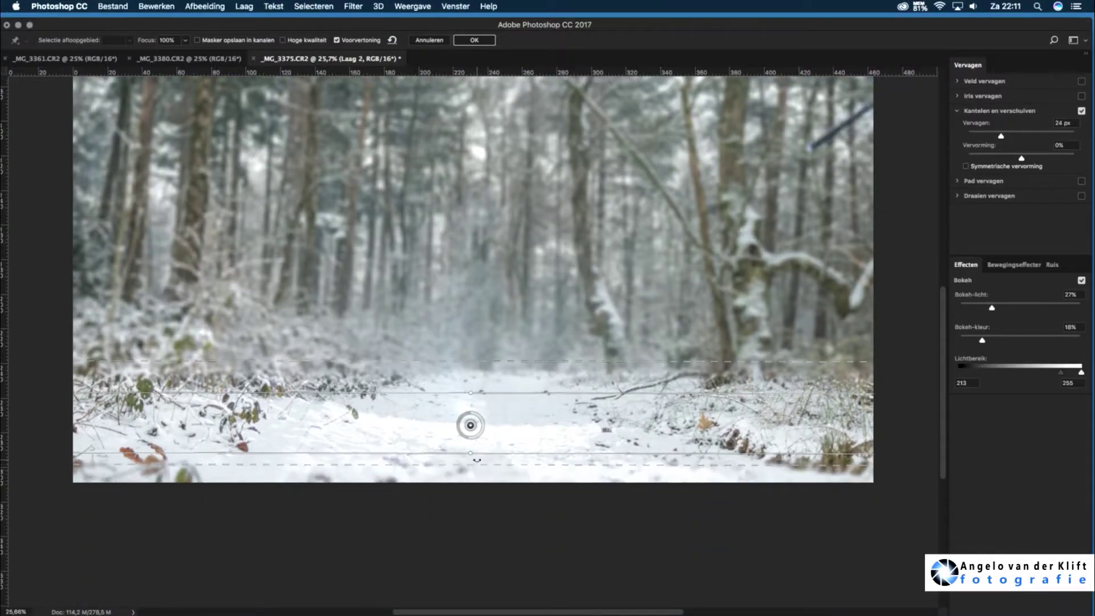
left_click(466, 41)
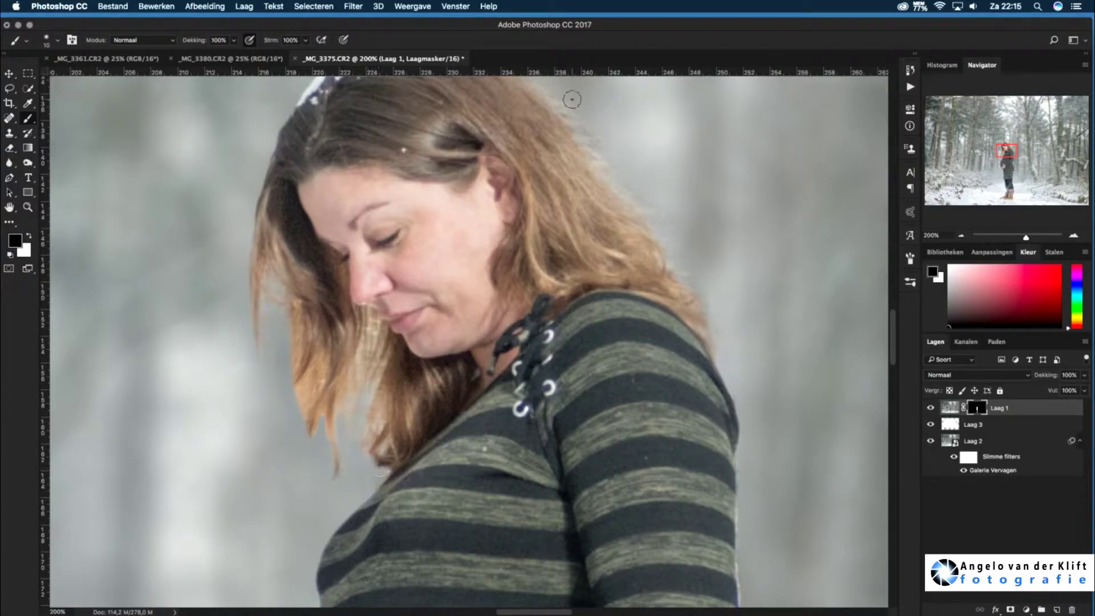
Pan around the woman's head and add an empty Laag 4 above her
scroll(752, 363, "up", 5)
scroll(523, 160, "down", 2)
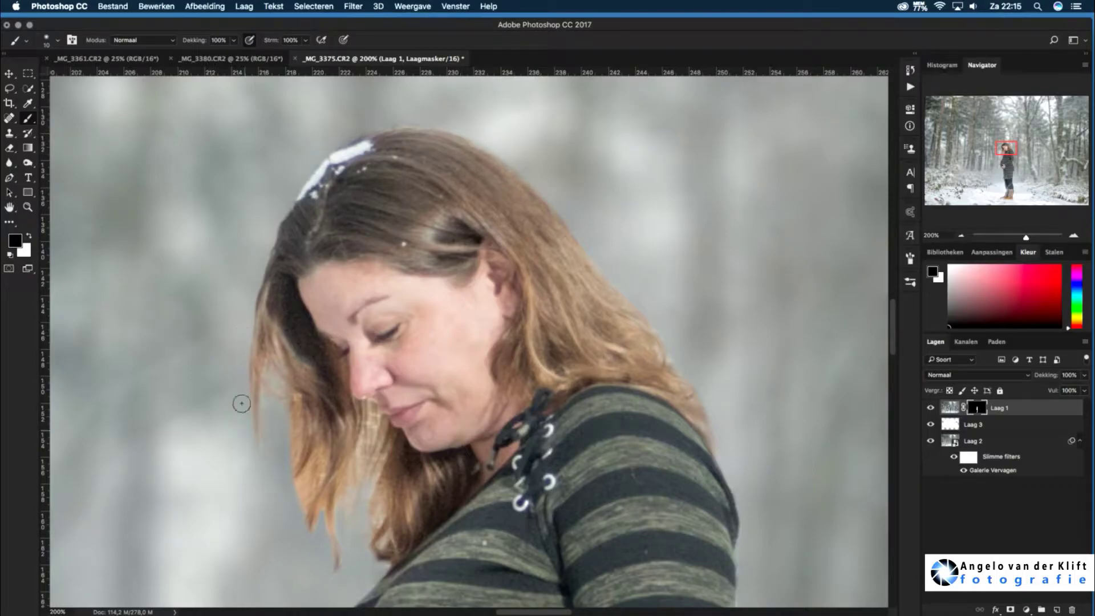
left_click_drag(1010, 149, 1008, 150)
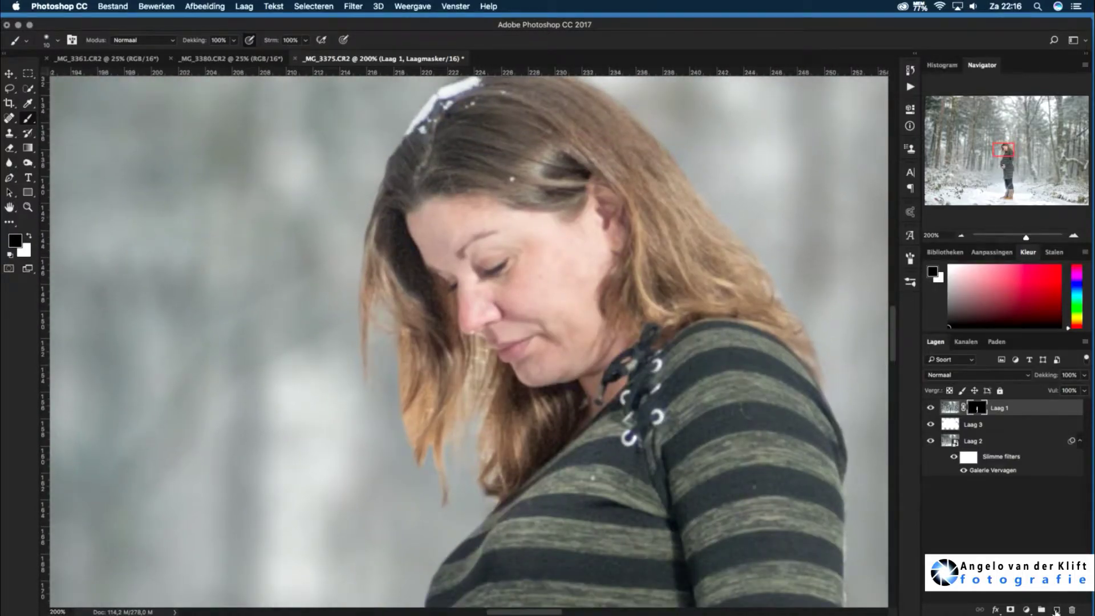
left_click(1057, 610)
Sample dark and warmer browns and paint thin strands along the left hair edge on Laag 4
left_click(363, 341, "alt")
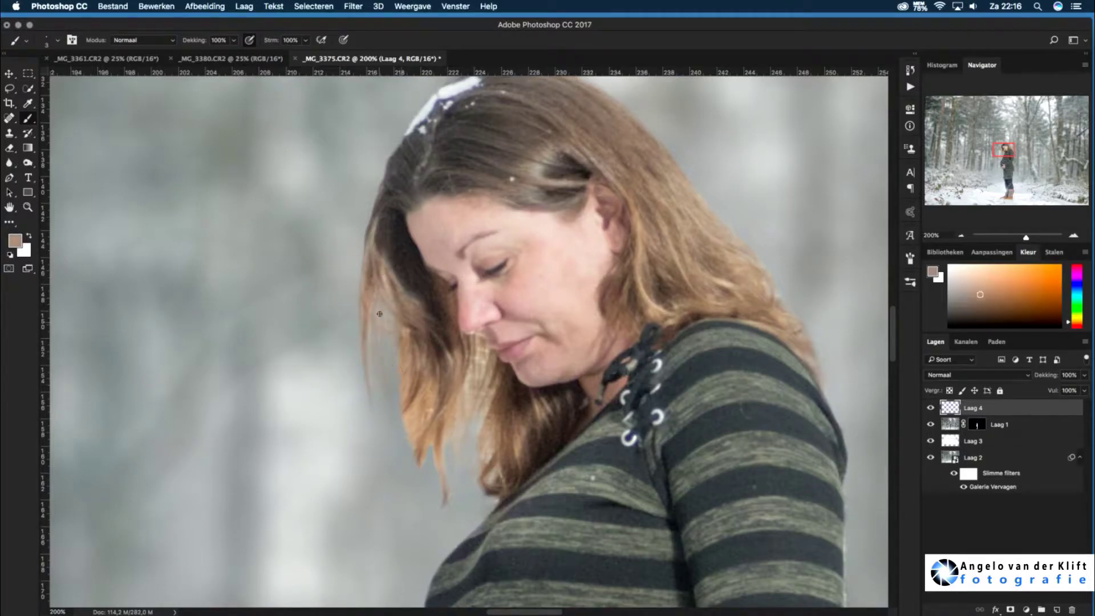
left_click(409, 312, "alt")
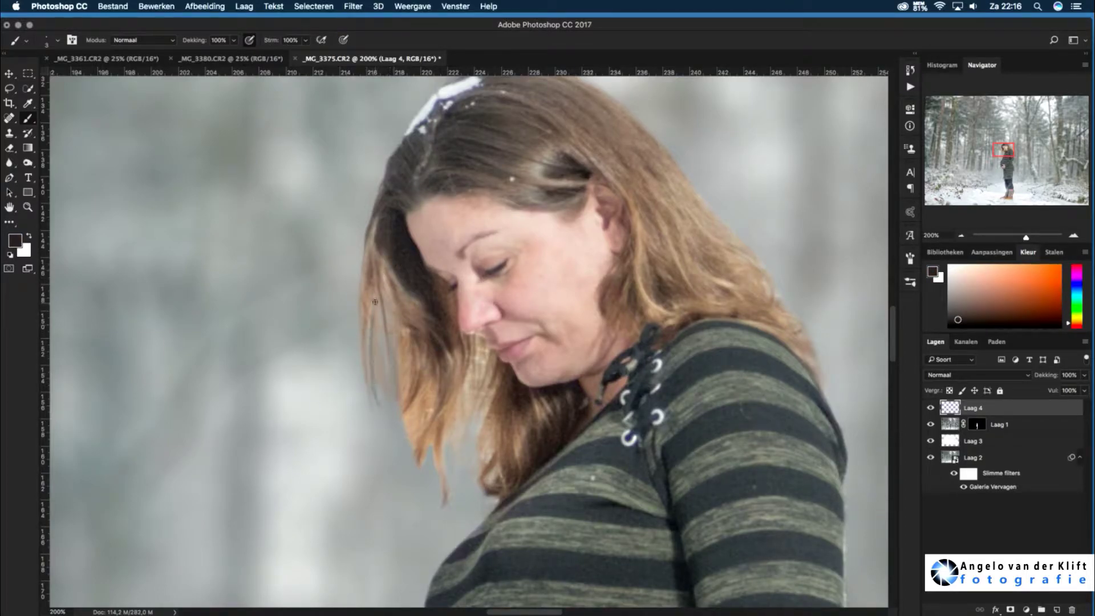
left_click_drag(375, 302, 381, 399)
left_click_drag(385, 309, 406, 444)
left_click(372, 267, "alt")
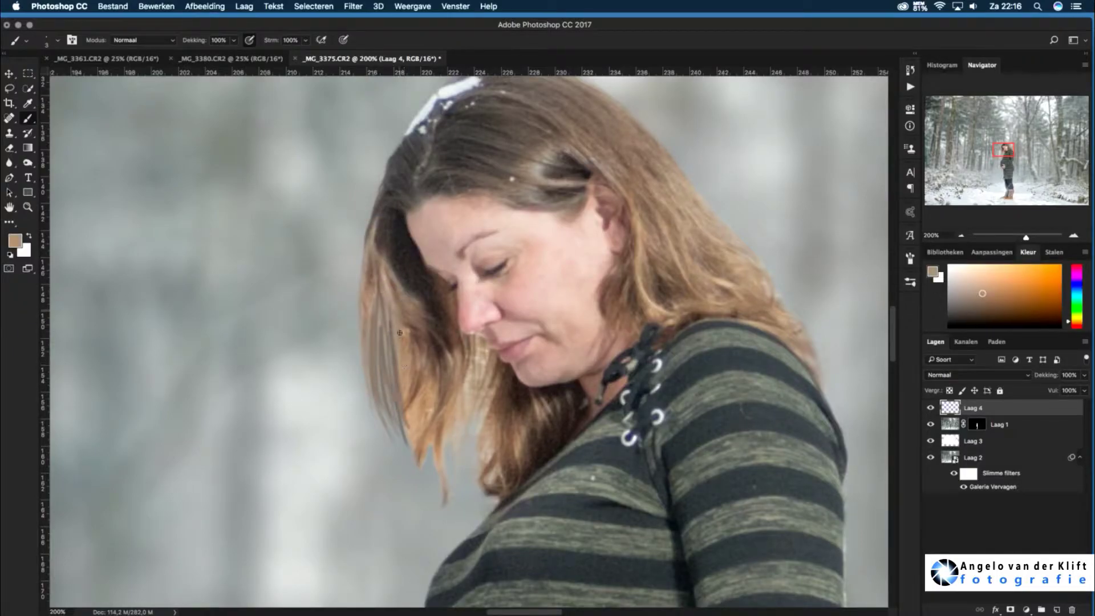
left_click_drag(400, 333, 392, 411)
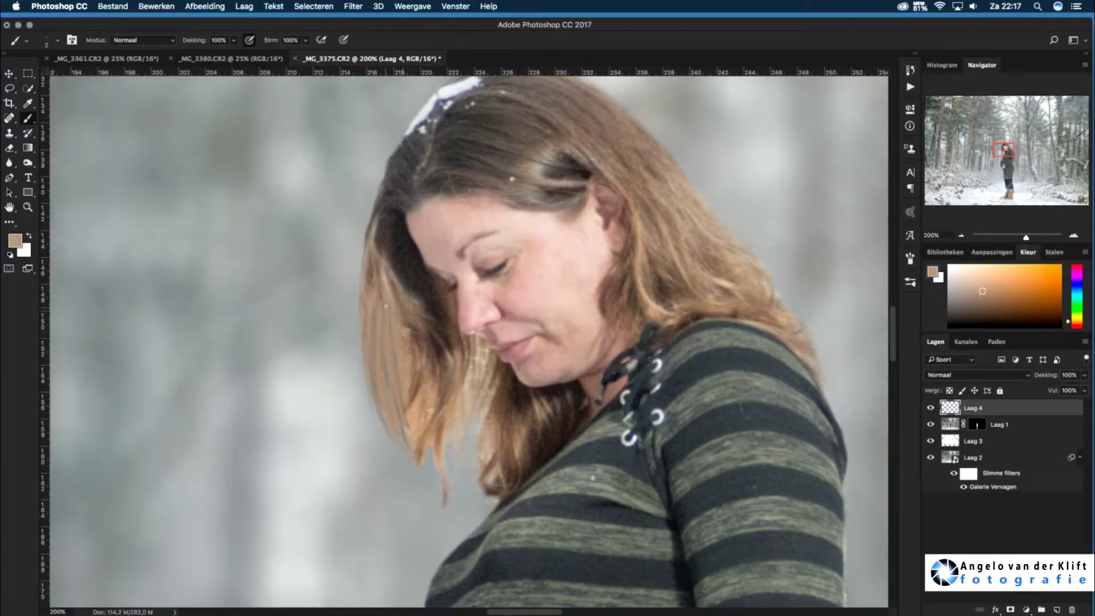
Sample several hair tones and paint dark strands between the face and shoulder
left_click(381, 226, "alt")
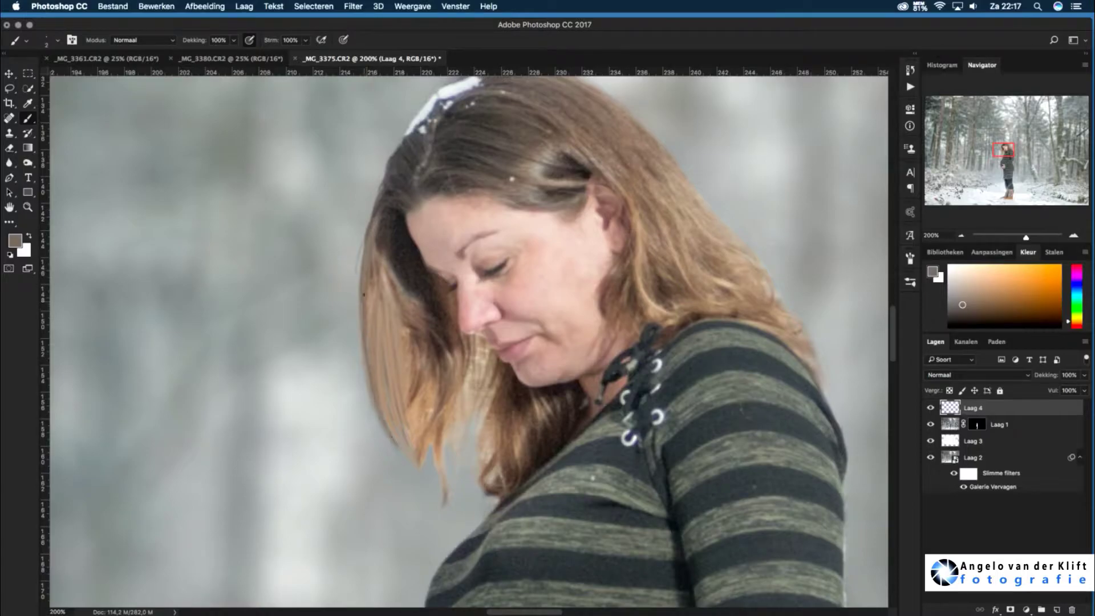
left_click(392, 262, "alt")
left_click(385, 402, "alt")
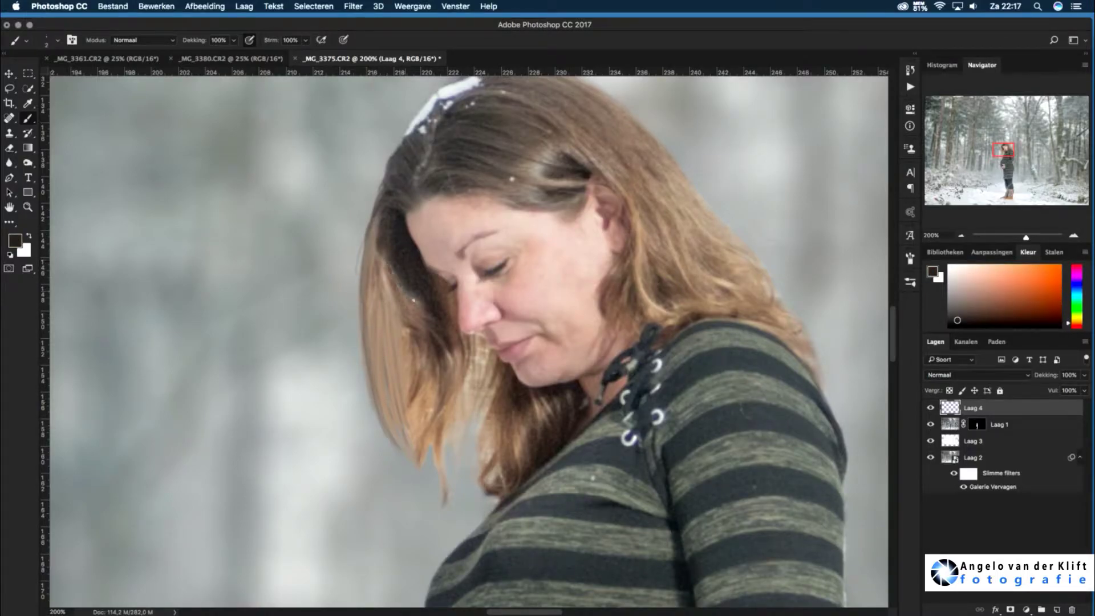
left_click(393, 284, "alt")
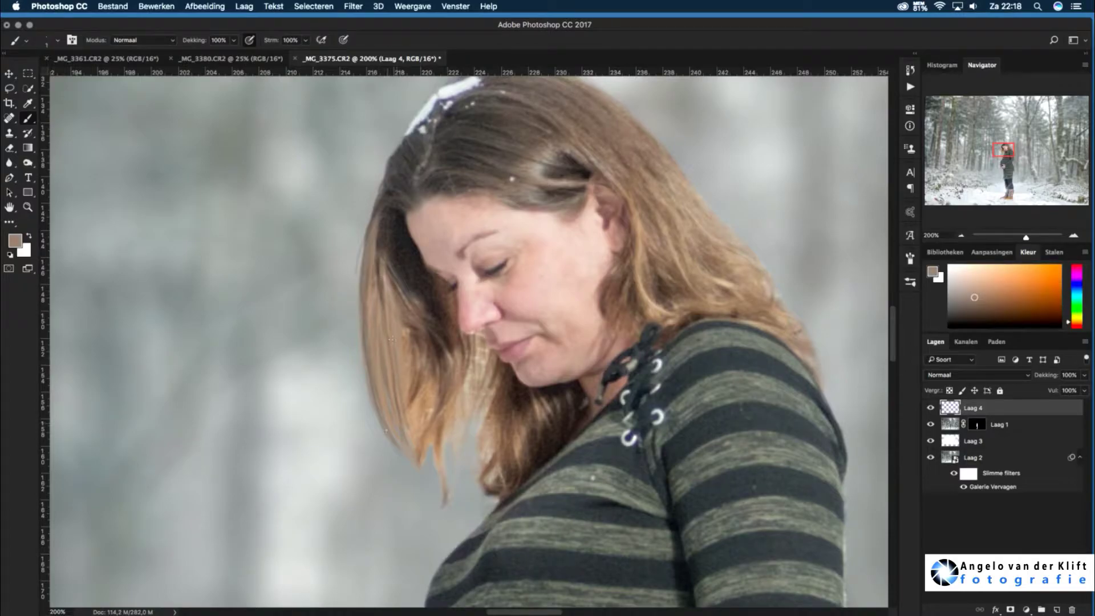
left_click(378, 217, "alt")
left_click(406, 249, "alt")
left_click_drag(402, 268, 422, 399)
left_click_drag(411, 294, 462, 451)
left_click_drag(450, 348, 456, 493)
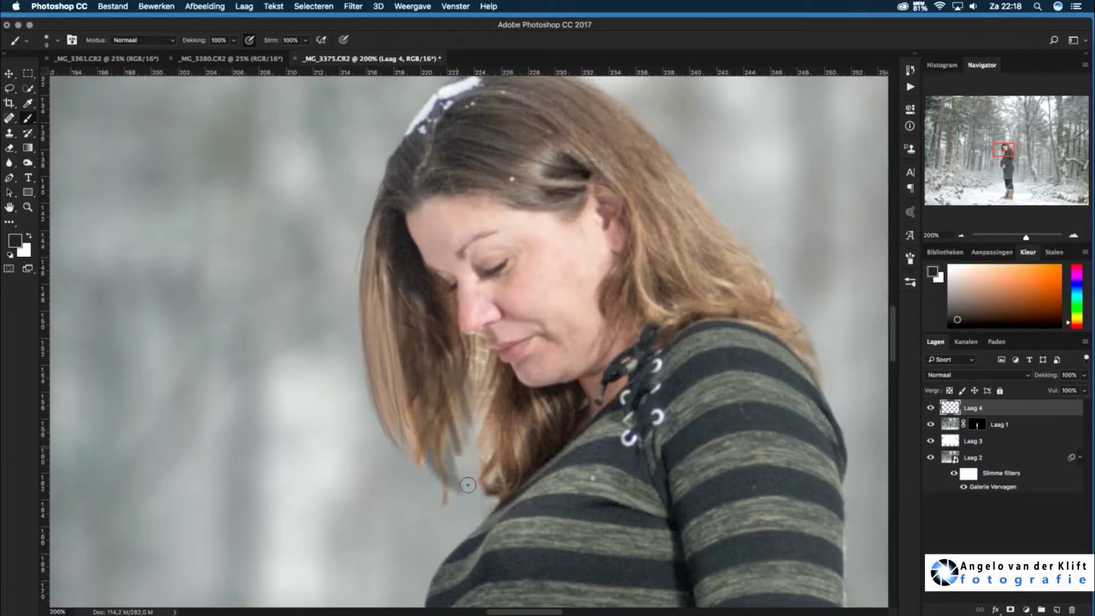
left_click_drag(451, 382, 471, 383)
Extend the strands down toward the shoulder and add darker strands into the hair
left_click_drag(394, 285, 445, 422)
left_click_drag(457, 349, 482, 419)
left_click_drag(473, 377, 465, 502)
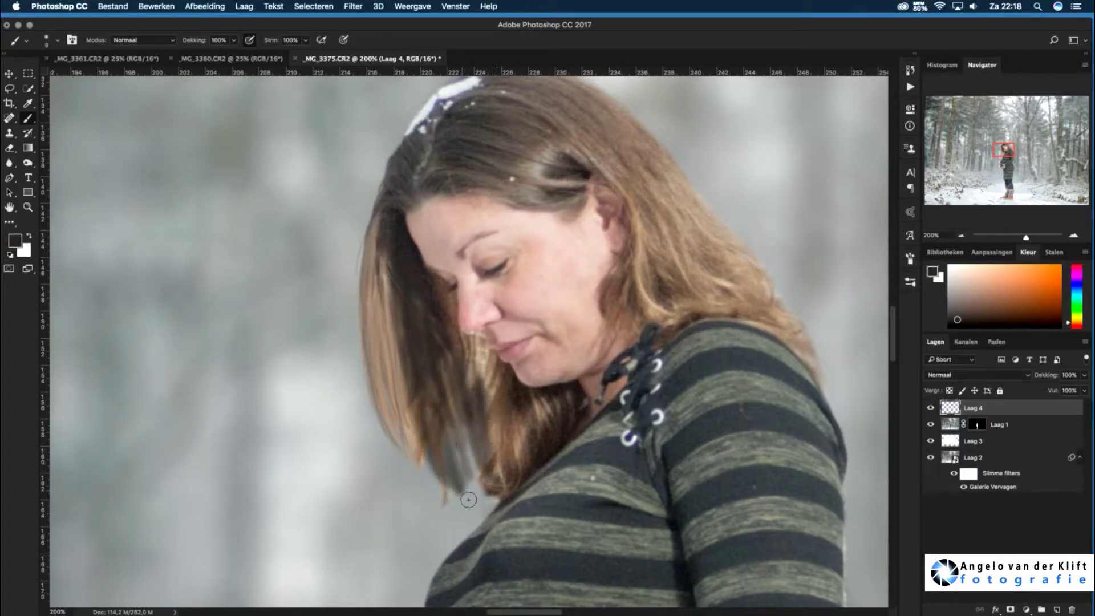
left_click_drag(485, 356, 457, 505)
left_click(389, 309, "alt")
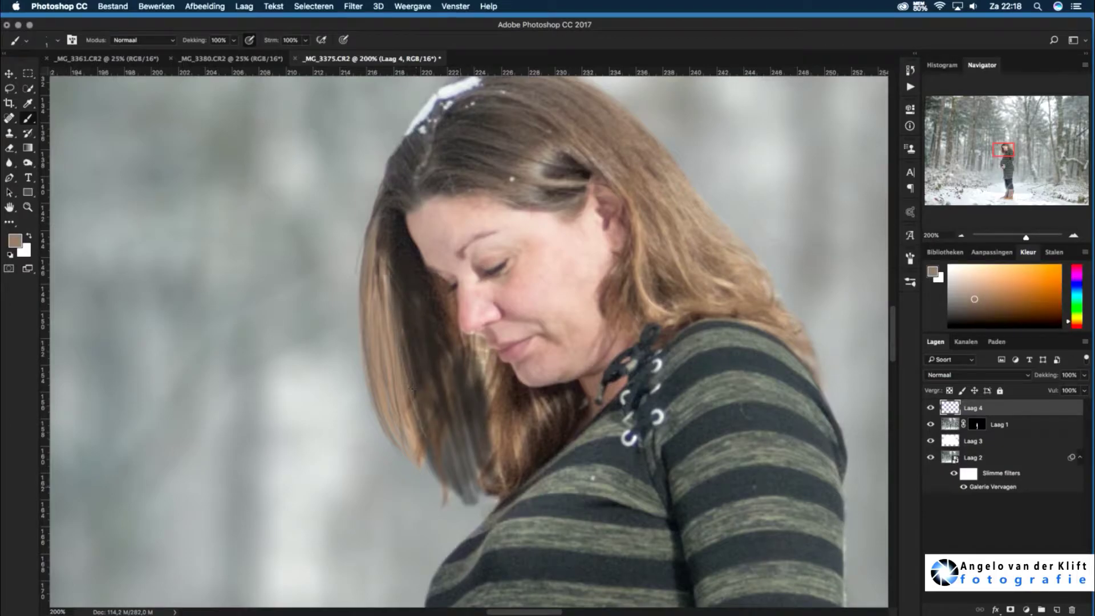
left_click(422, 362, "alt")
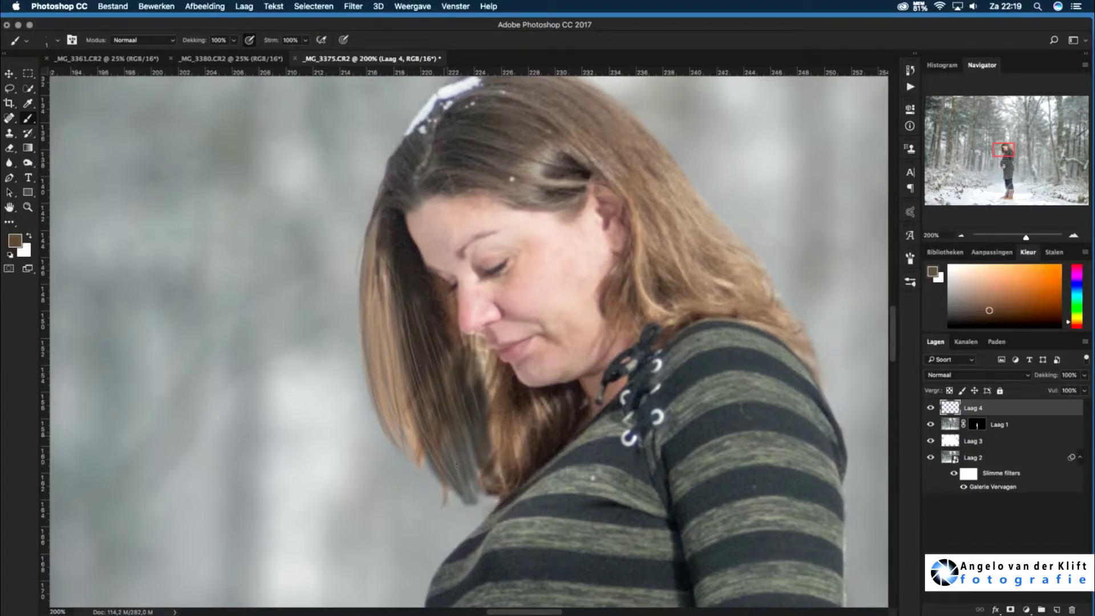
left_click_drag(482, 368, 492, 399)
left_click_drag(493, 422, 500, 455)
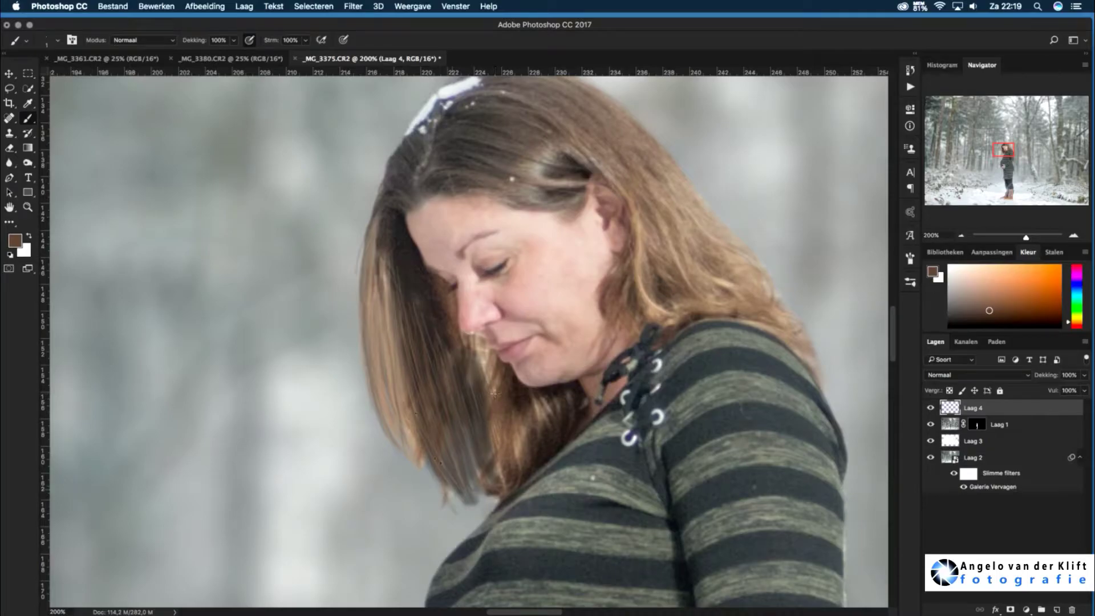
Paint lighter brown strands over the hair, zooming out briefly to check the whole photo
left_click(391, 332, "alt")
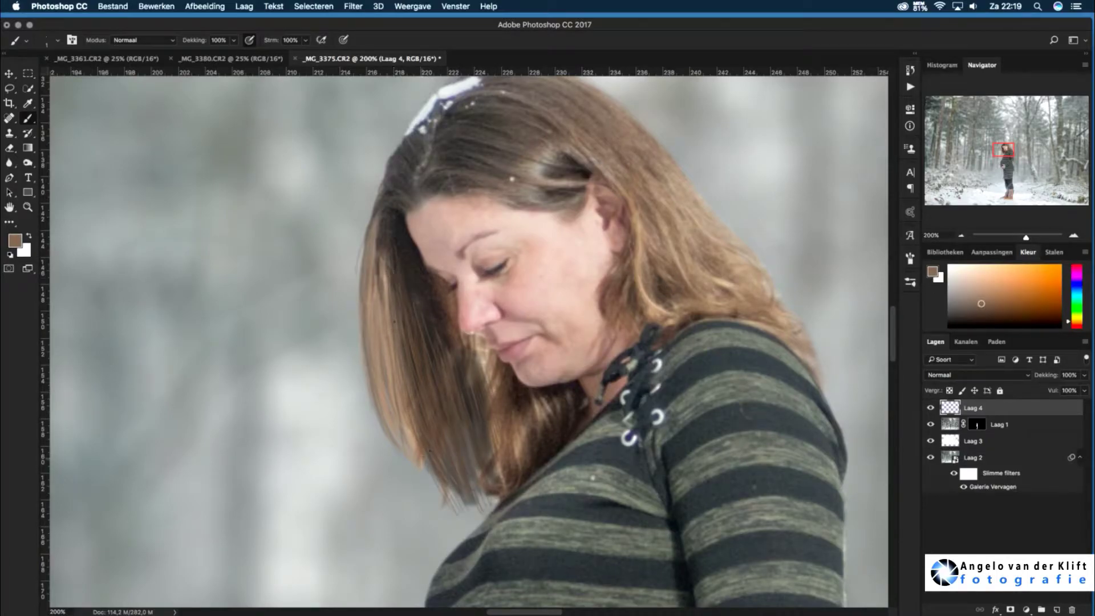
left_click_drag(402, 334, 436, 485)
mouse_move(411, 293)
left_mouse_down()
mouse_move(439, 382)
mouse_move(489, 422)
left_mouse_up()
key("ctrl+0")
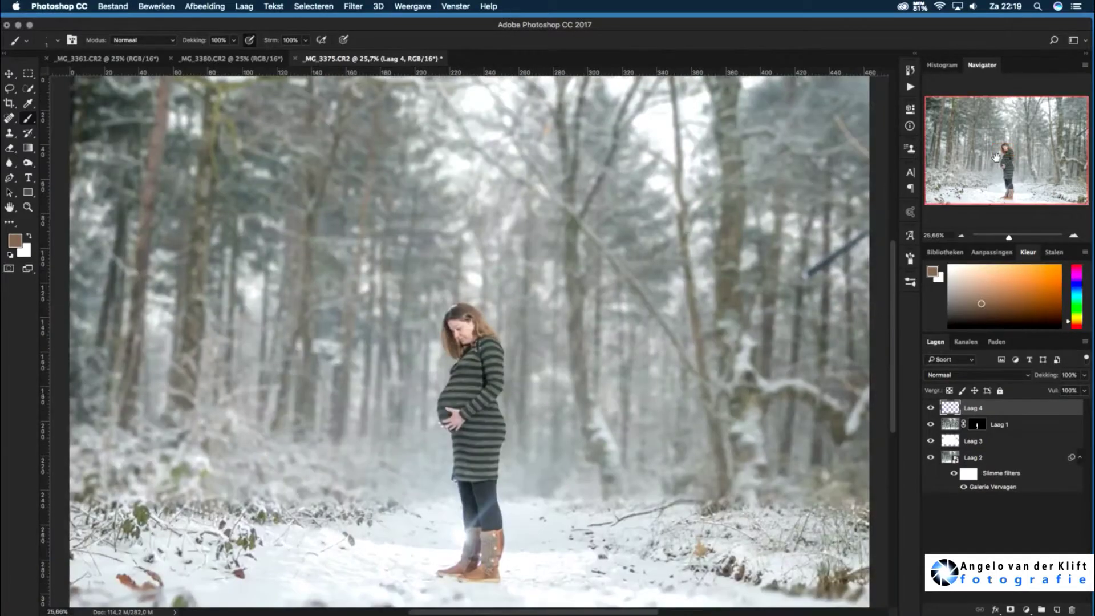
key("ctrl+plus")
key("ctrl+plus")
key("ctrl+plus")
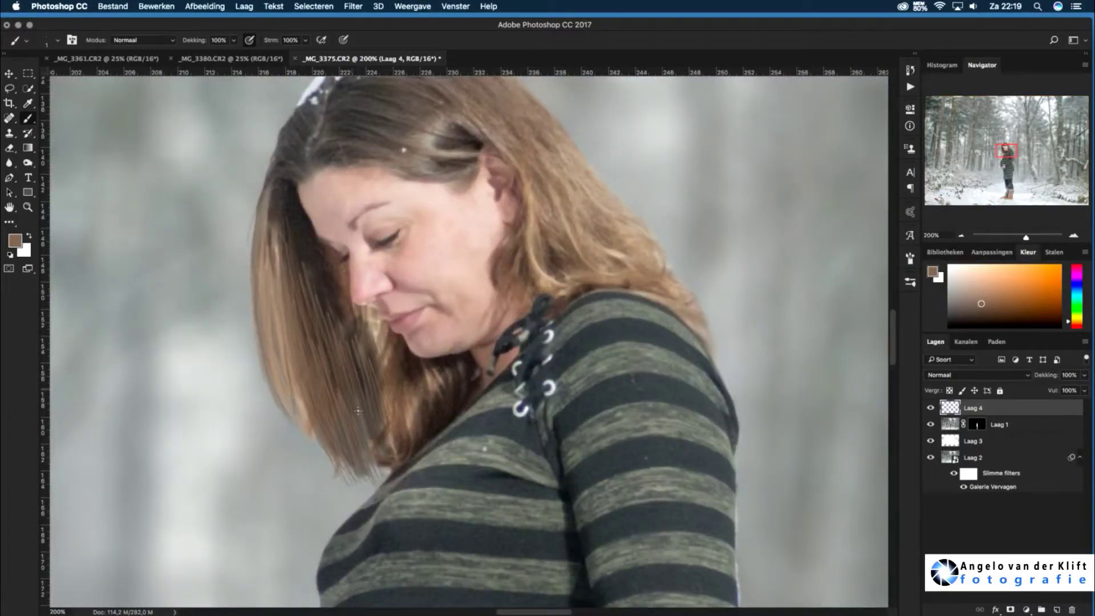
right_click(320, 261)
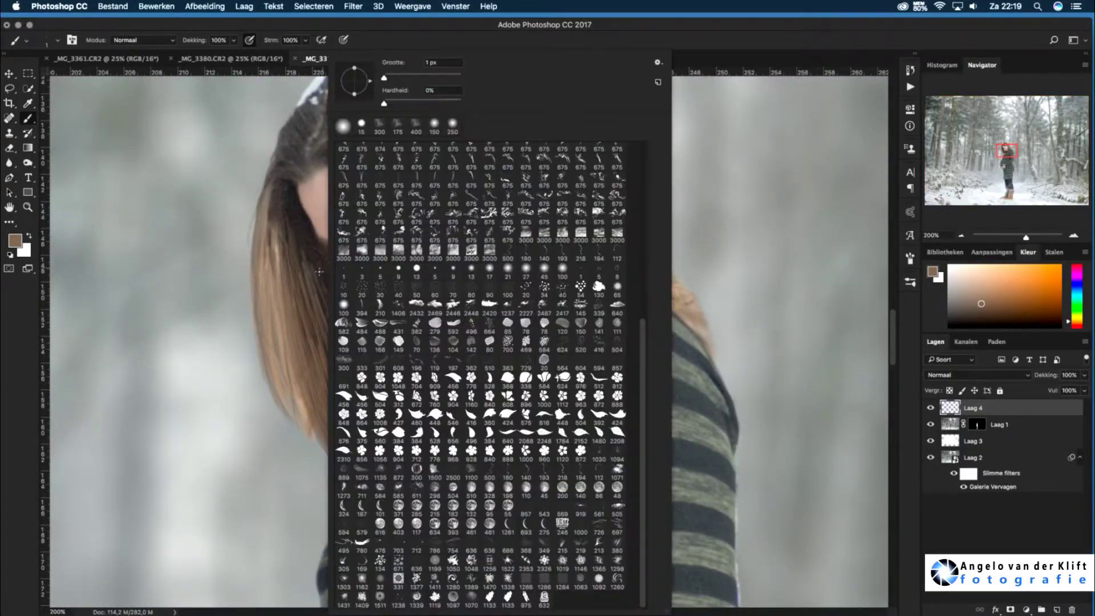
key("Escape")
Paint light beige strands along the left side of the hair
left_click(322, 269, "alt")
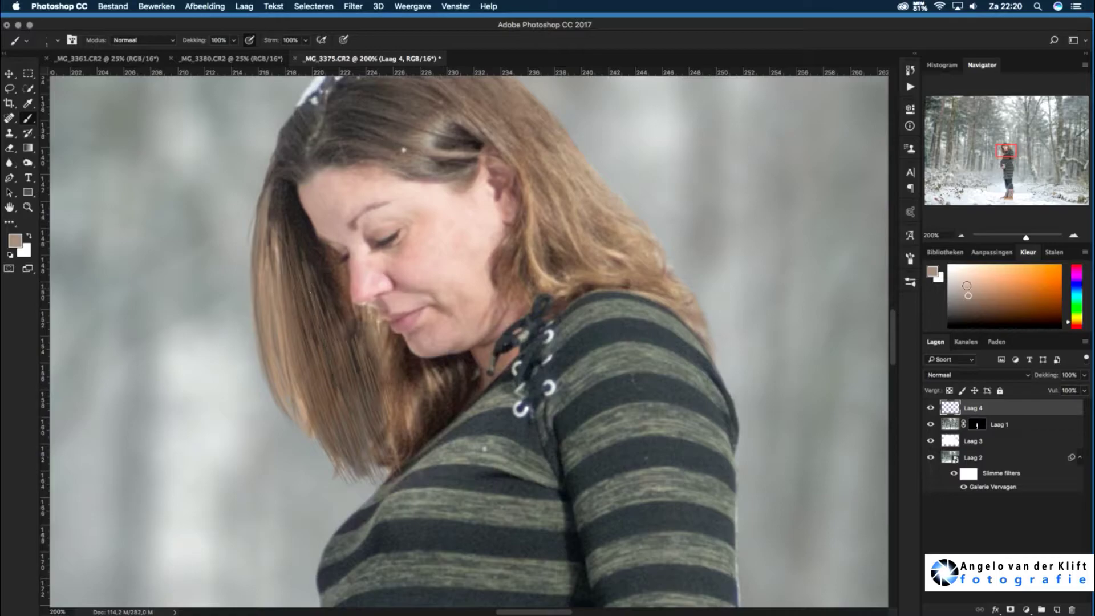
left_click_drag(322, 340, 331, 451)
left_click_drag(336, 311, 368, 448)
left_click_drag(297, 308, 286, 428)
left_click_drag(285, 359, 273, 267)
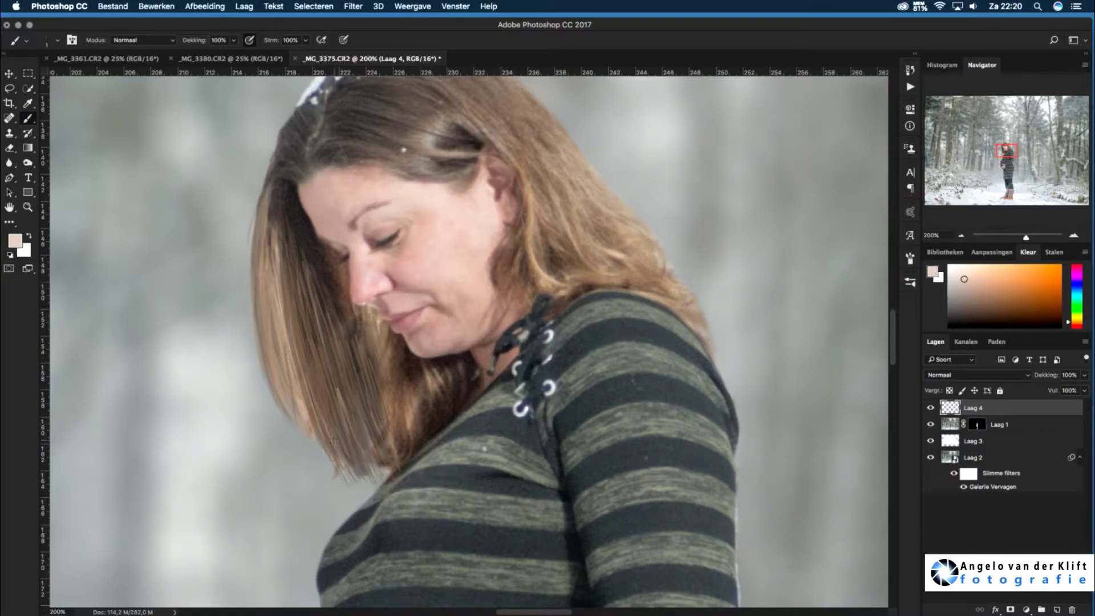
Add slightly darker beige strands on the left, then a dark brown strand beside them
left_click(337, 345, "alt")
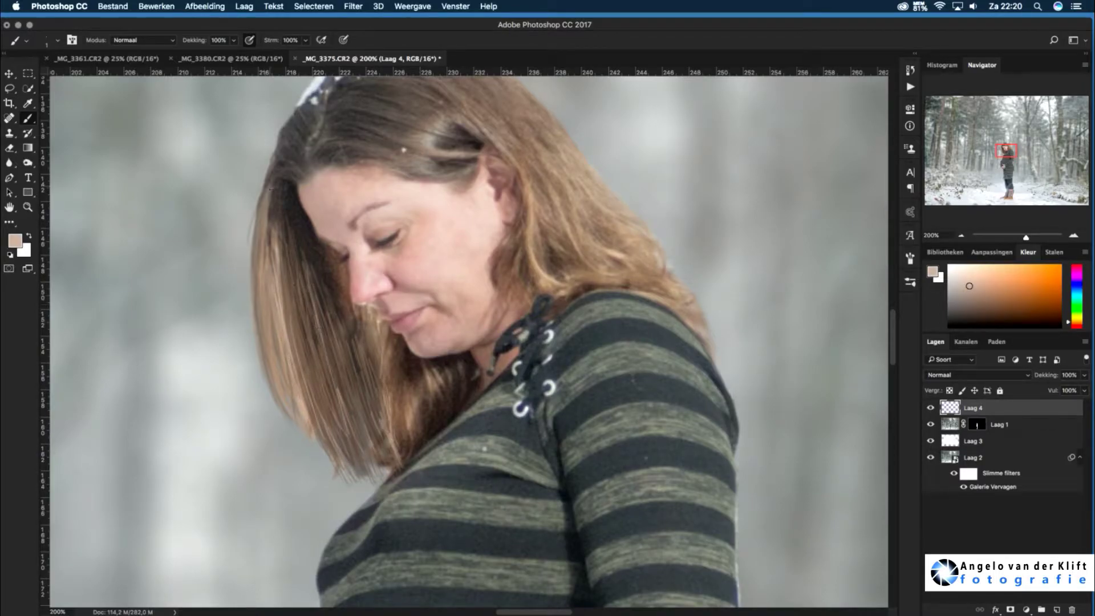
left_click_drag(268, 199, 274, 359)
left_click_drag(294, 282, 296, 336)
mouse_move(314, 420)
left_mouse_down()
mouse_move(330, 455)
mouse_move(348, 462)
left_mouse_up()
left_click_drag(299, 303, 302, 328)
left_click(342, 365, "alt")
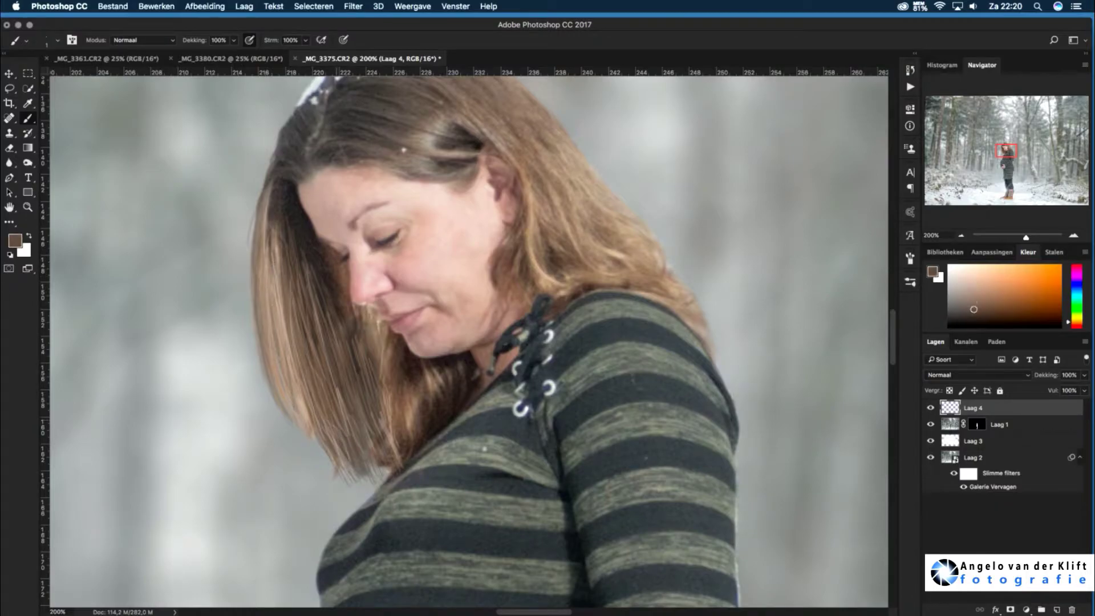
left_click_drag(274, 280, 288, 382)
Apply a 0,6 px Gaussian Blur and Add Noise to the painted strands
left_click(353, 6)
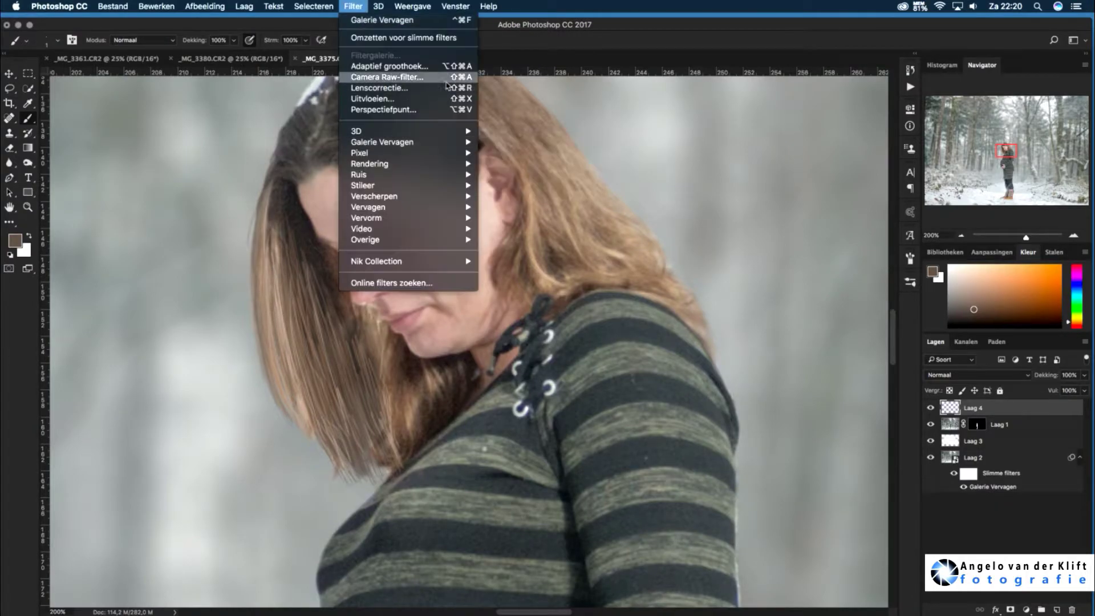
left_click(513, 211)
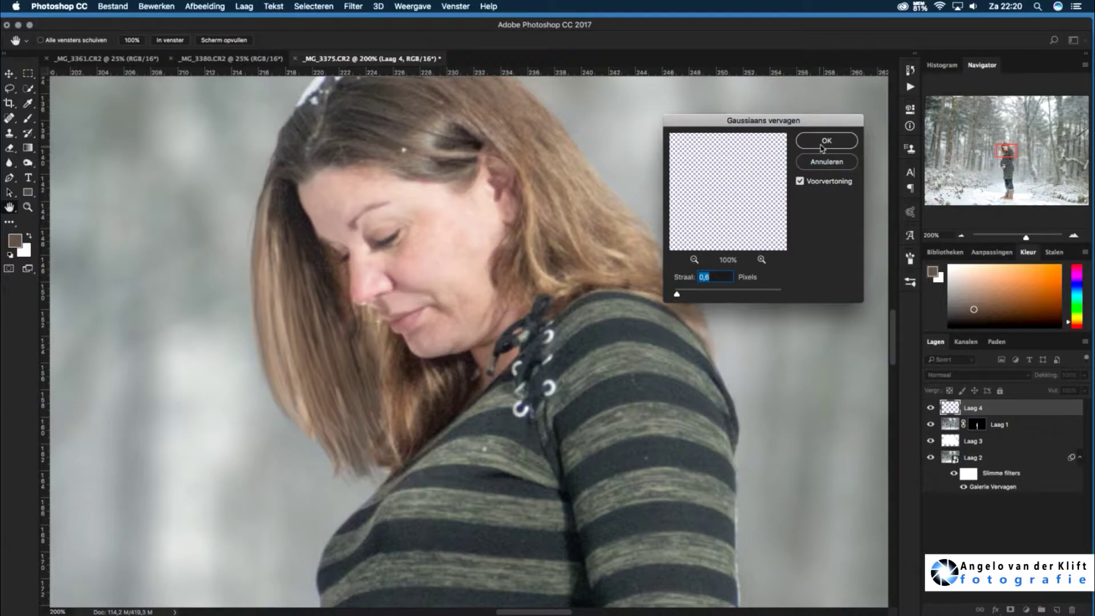
left_click(827, 141)
left_click(353, 6)
left_click(513, 171)
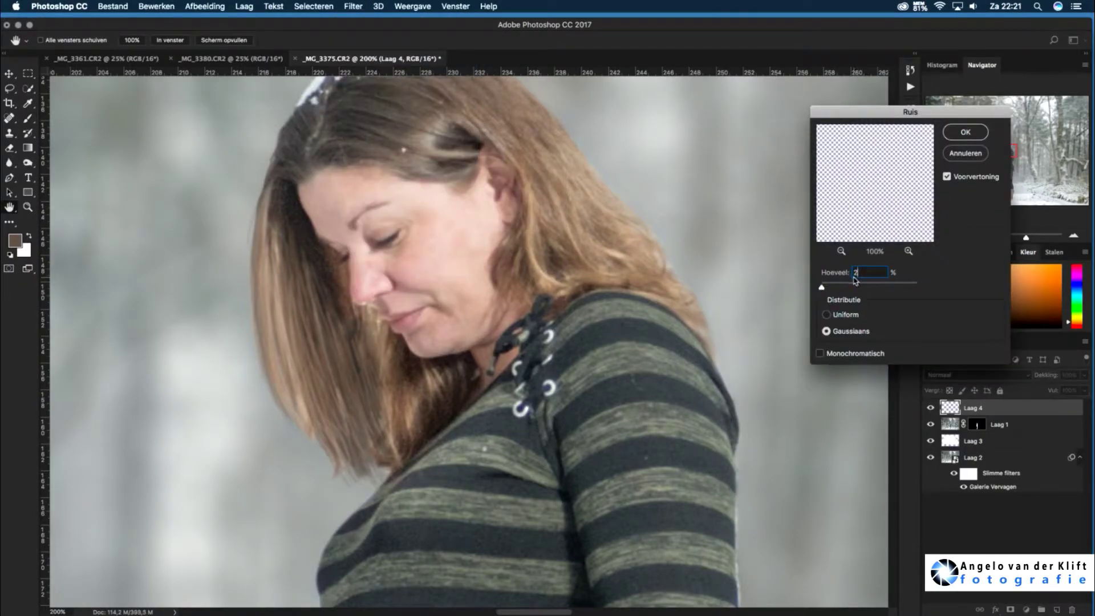
left_click(965, 132)
Duplicate the strands, shift the copy right toward the face, and erase it off the face and eye
key("super+j")
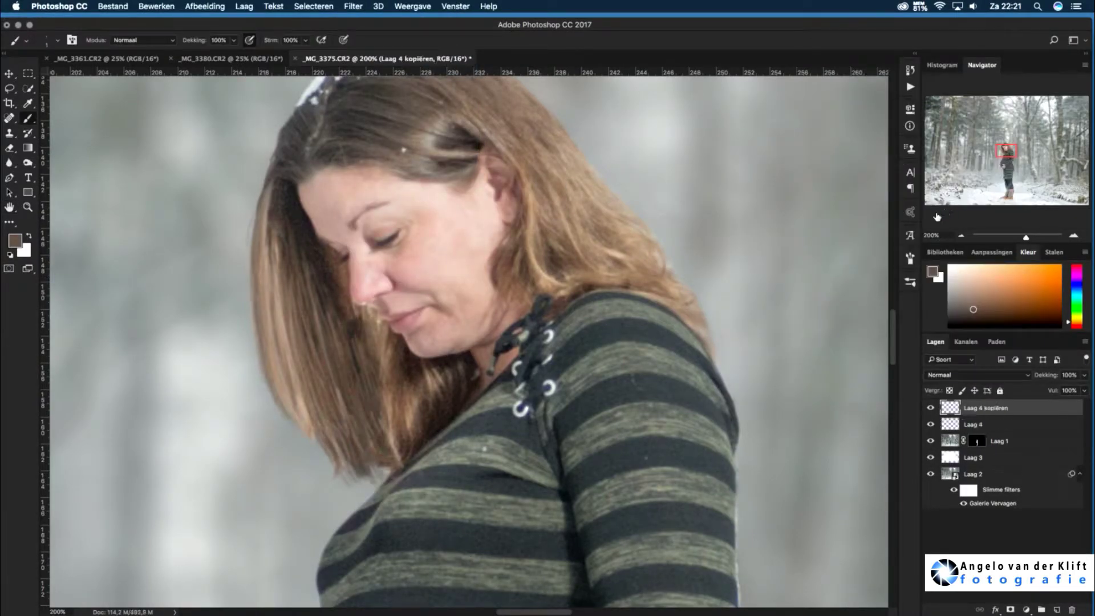
key("v")
left_click_drag(370, 372, 448, 388)
key("e")
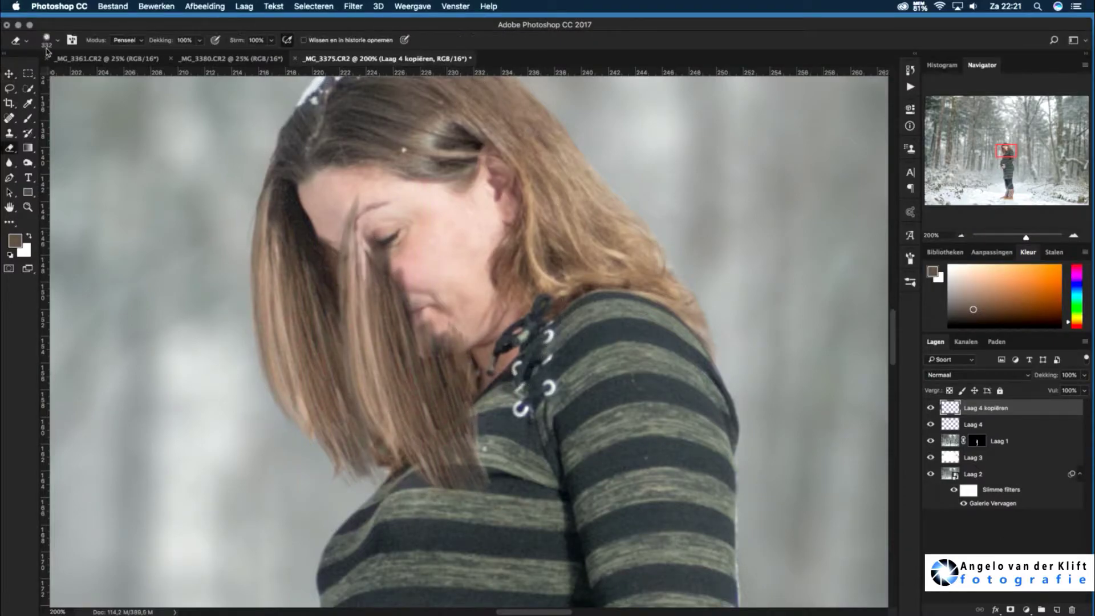
left_click(51, 39)
double_click(32, 130)
key("bracketleft")
key("bracketleft")
key("bracketleft")
mouse_move(392, 220)
left_mouse_down()
mouse_move(357, 253)
mouse_move(416, 274)
left_mouse_up()
key("bracketleft")
key("bracketleft")
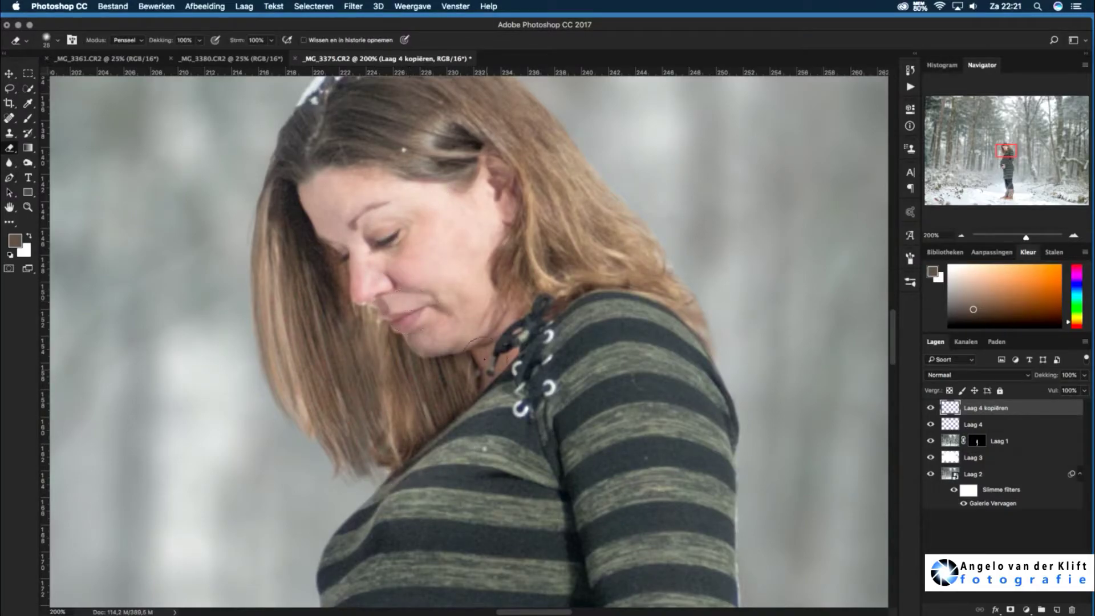
Merge the copy with Laag 4 into a smart object named 'haar'
left_click(976, 426, "shift")
right_click(996, 425)
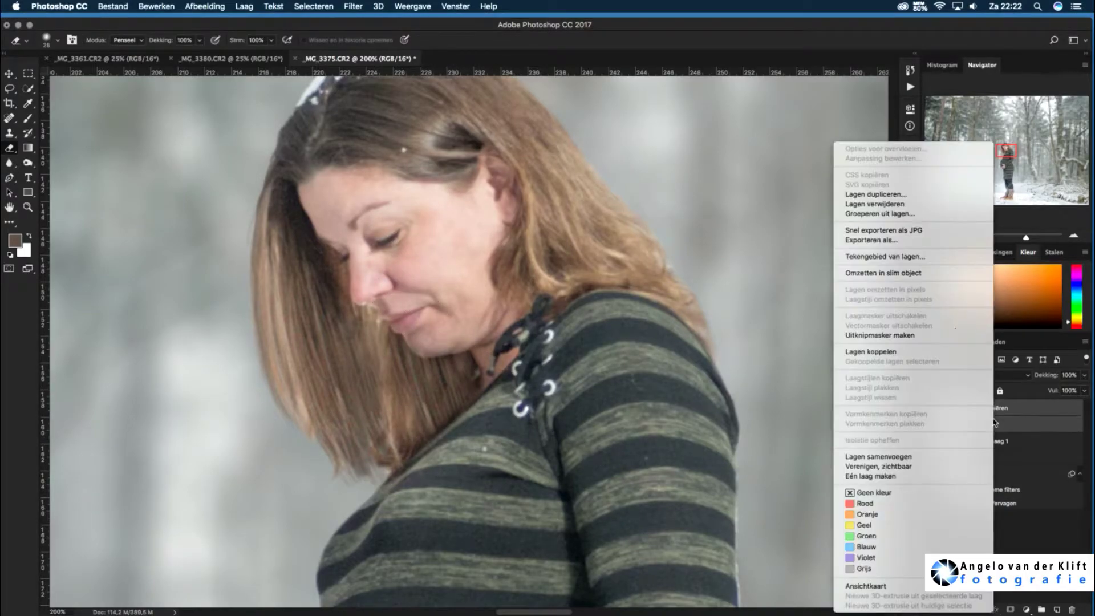
left_click(883, 272)
double_click(970, 408)
type("haar")
key("Return")
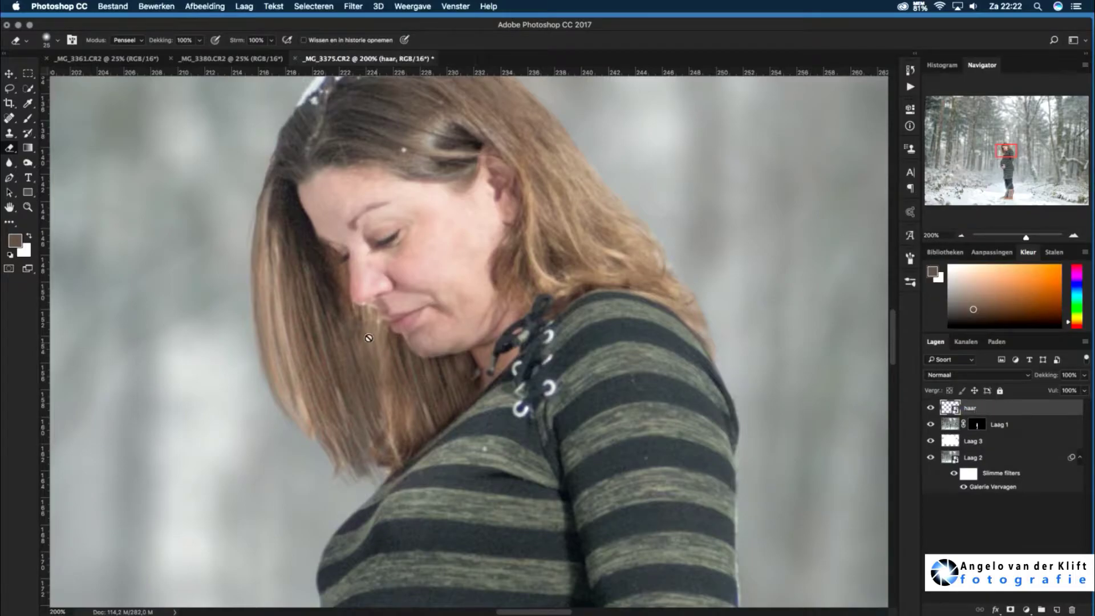
key("j")
left_click(8, 134)
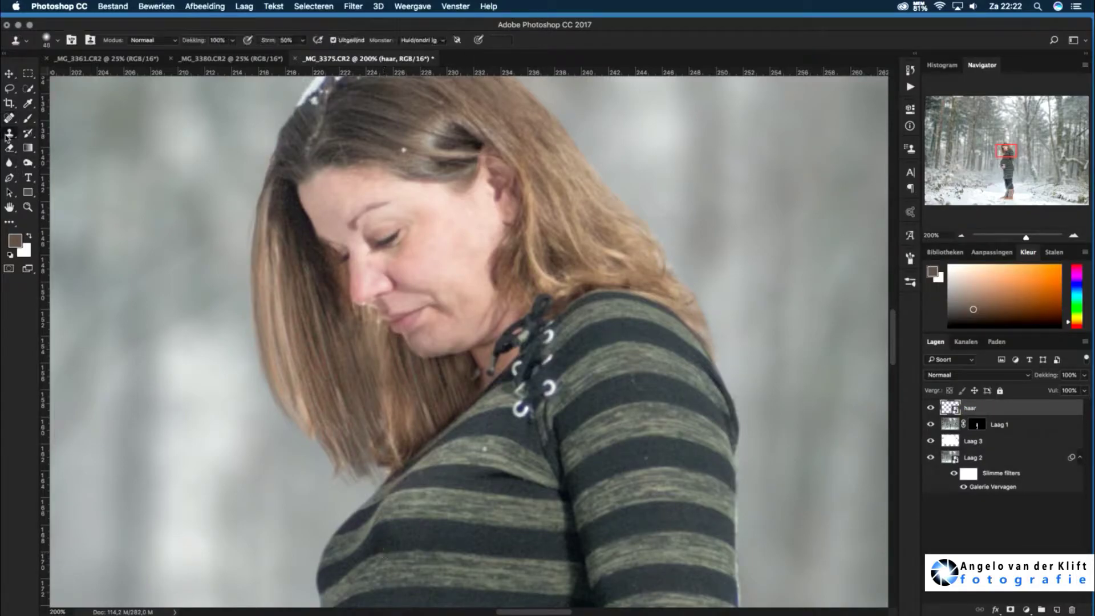
Add a white mask to haar and create a new Laag 4 clipped to it
left_click(1011, 610)
key("ctrl+shift+alt+n")
key("ctrl+alt+g")
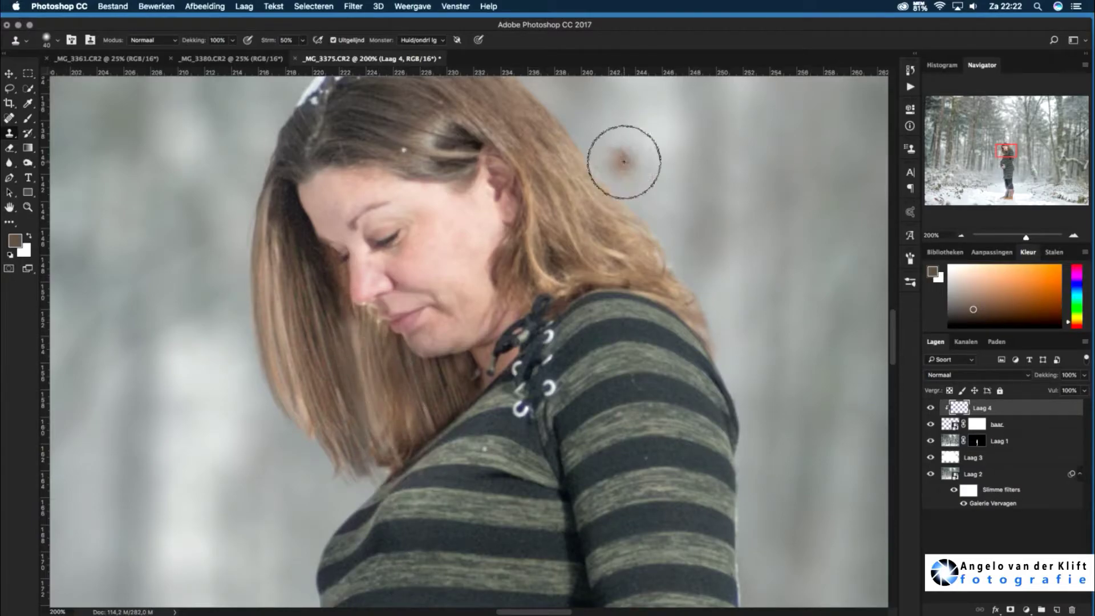
key("ctrl+alt+g")
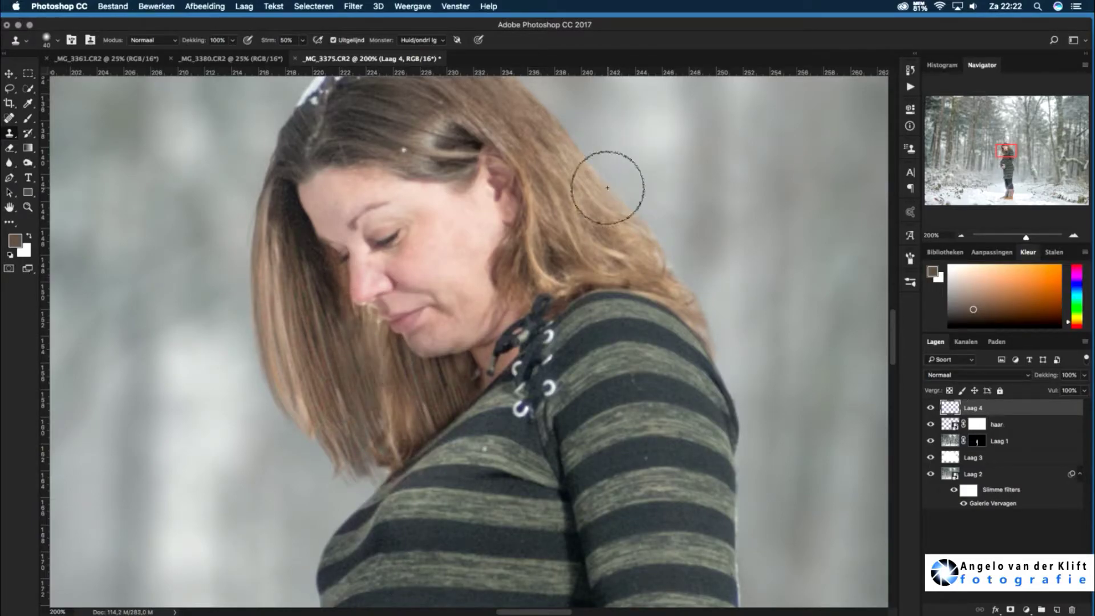
key("ctrl+alt+g")
Clone-stamp fixes into the lower hair with a size 10 brush, resampling after one undo
key("bracketleft")
key("bracketleft")
key("bracketleft")
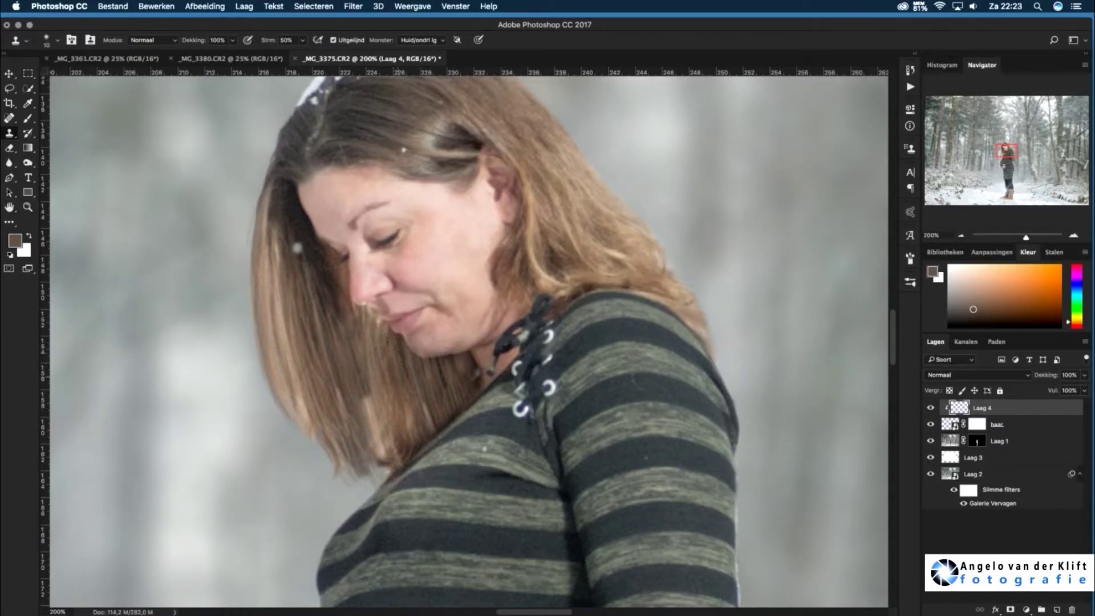
left_click_drag(380, 380, 371, 323)
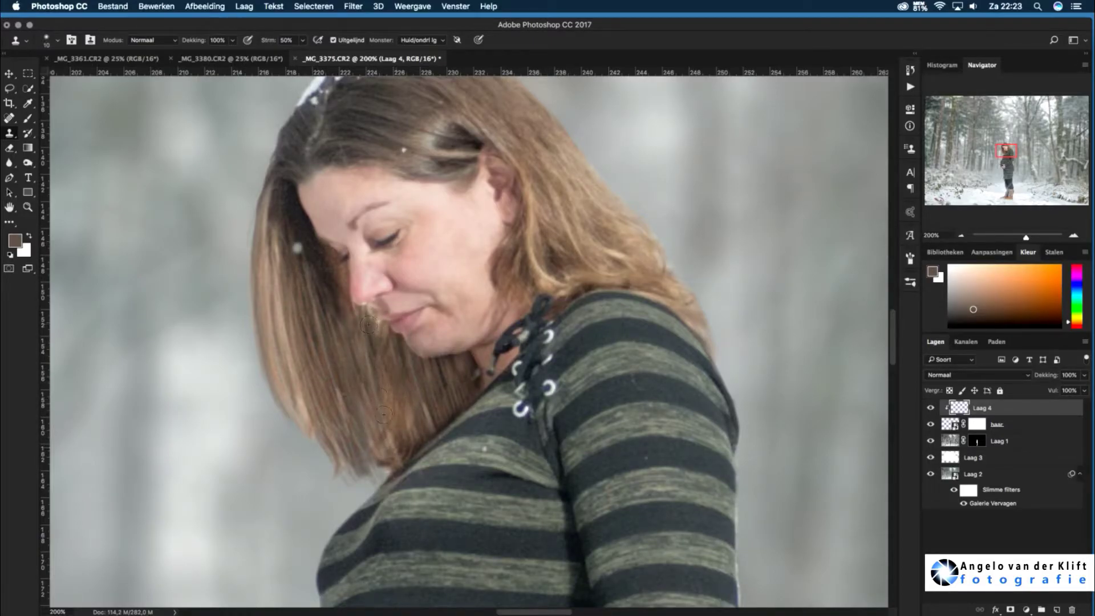
left_click_drag(432, 386, 394, 436)
key("ctrl+z")
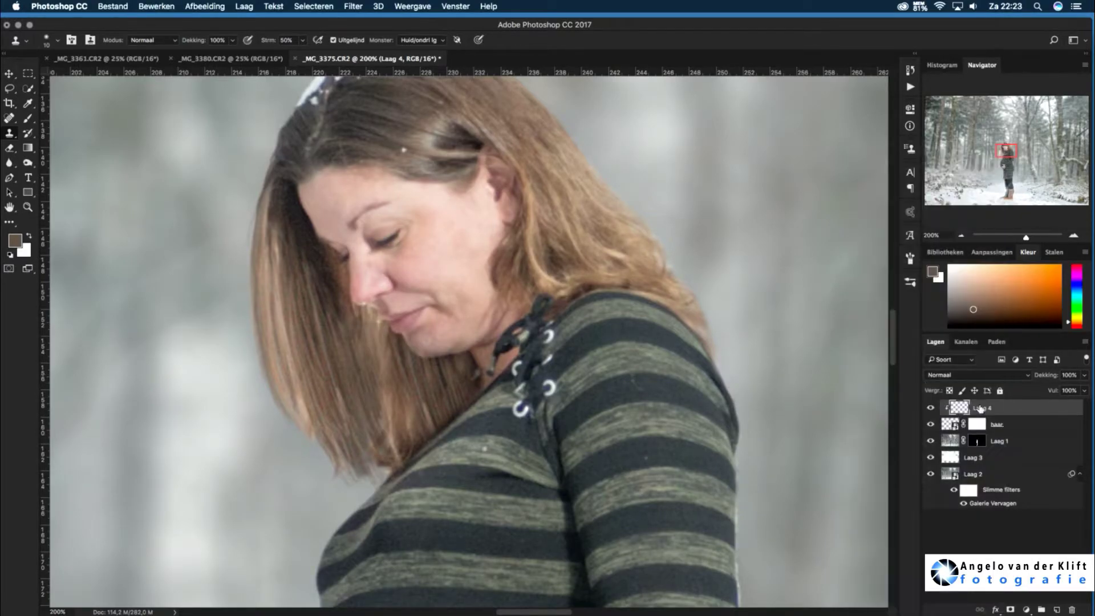
left_click(374, 330, "alt")
left_click_drag(387, 416, 406, 453)
left_click(979, 426)
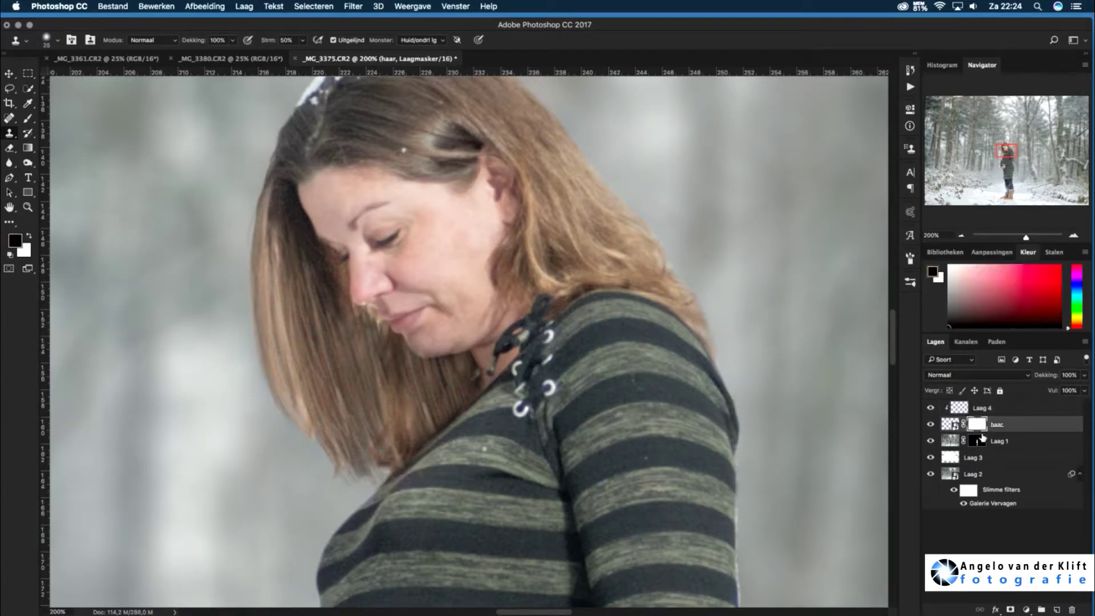
Separate the hair copy again and Free Transform it slightly wider
right_click(1003, 427)
left_click(1007, 429)
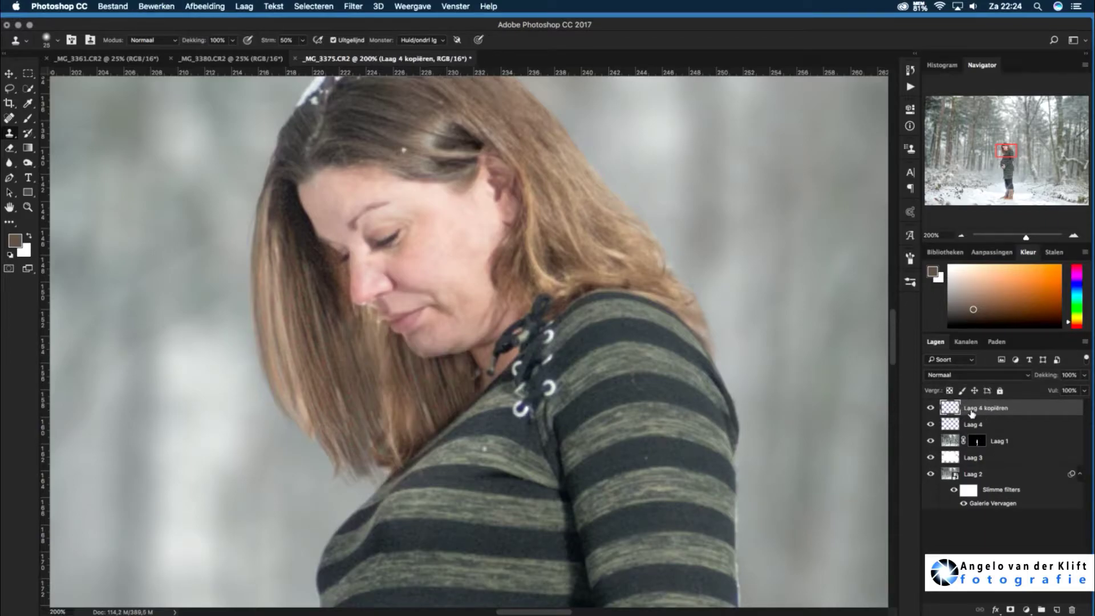
key("ctrl+t")
mouse_move(330, 345)
left_mouse_down()
mouse_move(319, 344)
mouse_move(413, 413)
left_mouse_up()
key("Return")
Mask the hair copy, paint black over strands on the sweater, and select Laag 4 too
key("s")
left_click(1011, 610)
key("d")
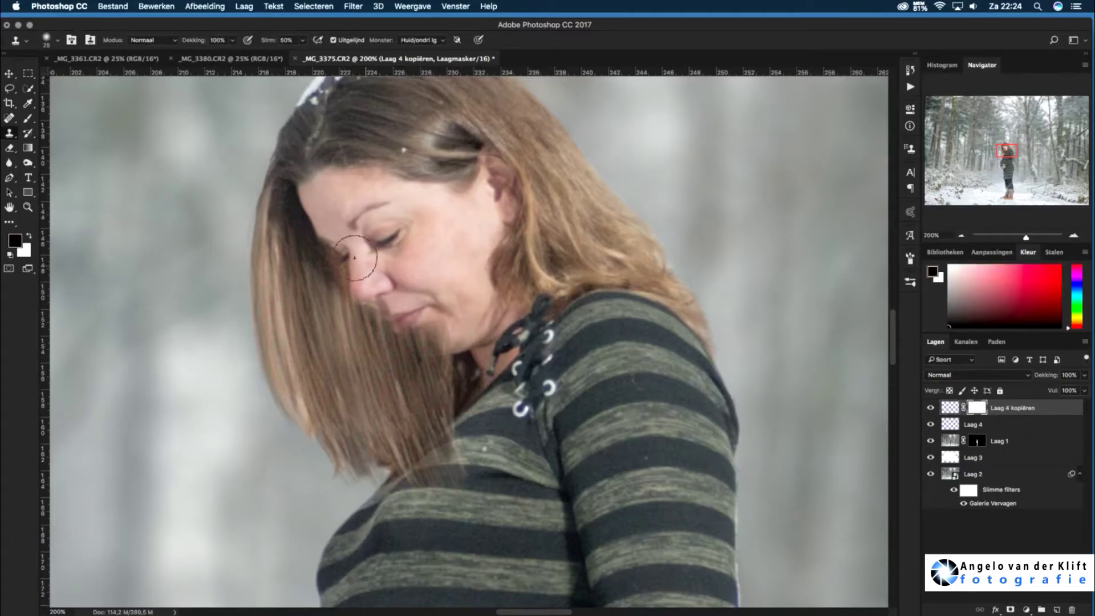
key("b")
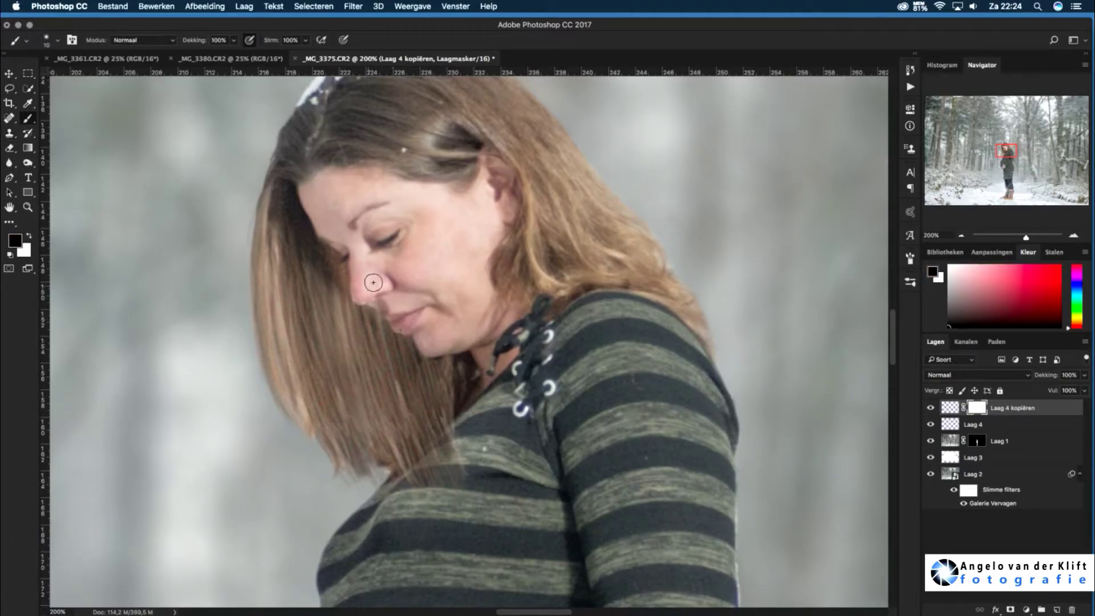
mouse_move(448, 457)
left_mouse_down()
mouse_move(403, 475)
mouse_move(453, 490)
left_mouse_up()
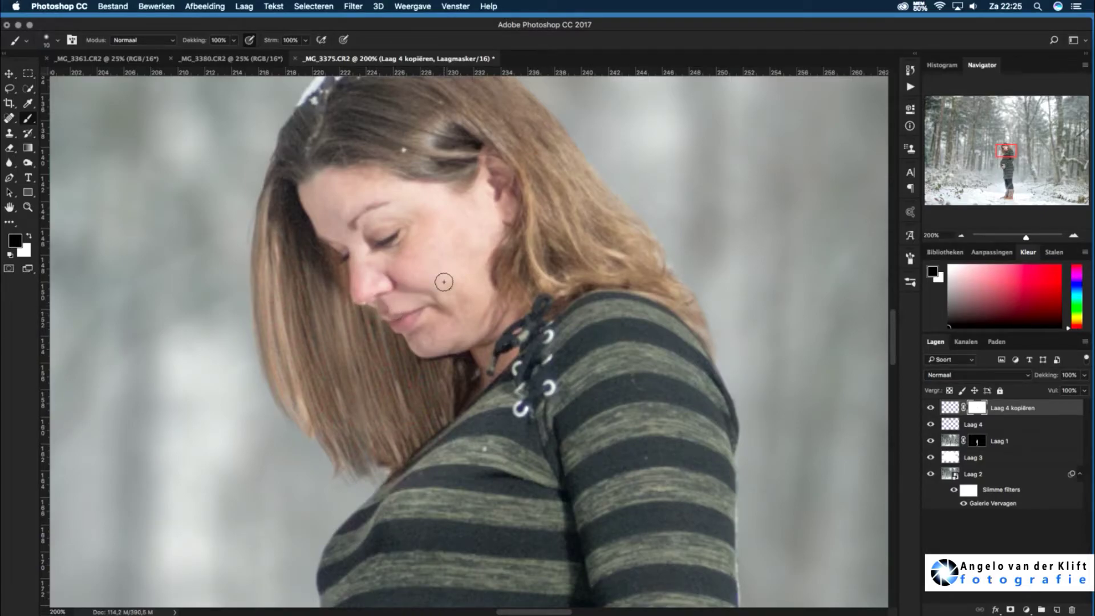
left_click(444, 282)
left_click(979, 427, "shift")
right_click(954, 425)
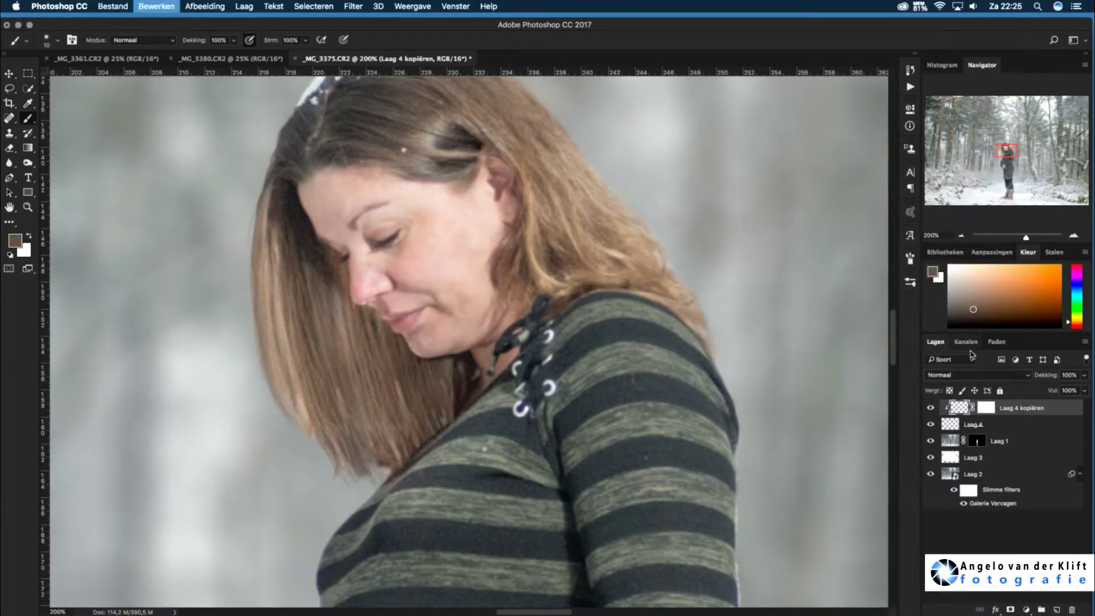
Convert both hair layers to a smart object and reshape it with a six-pin Puppet Warp
right_click(1001, 425)
left_click(963, 351)
left_click(156, 6)
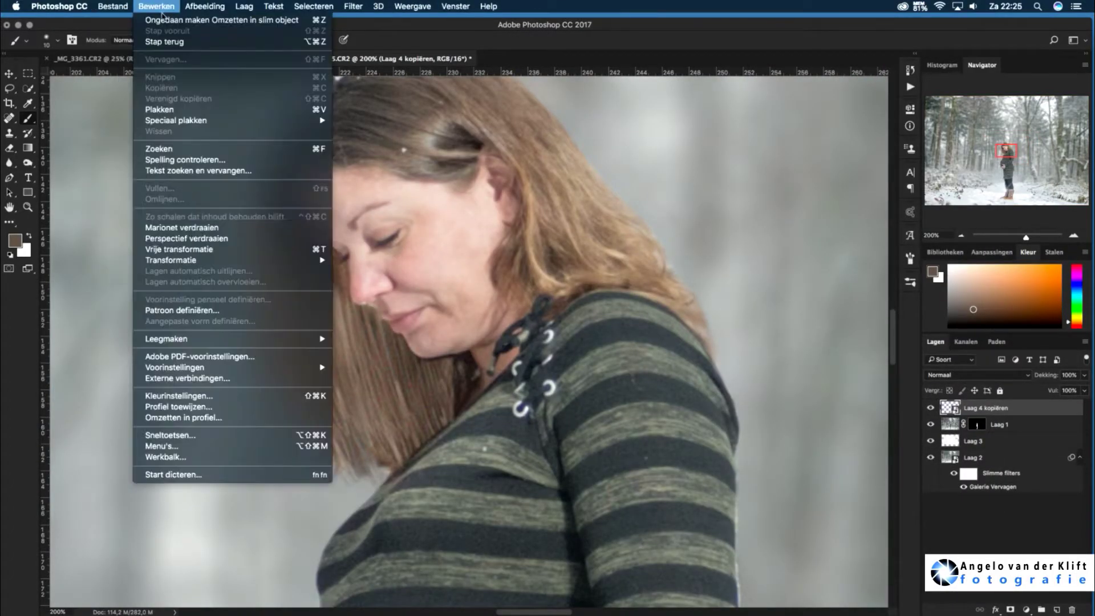
left_click(171, 229)
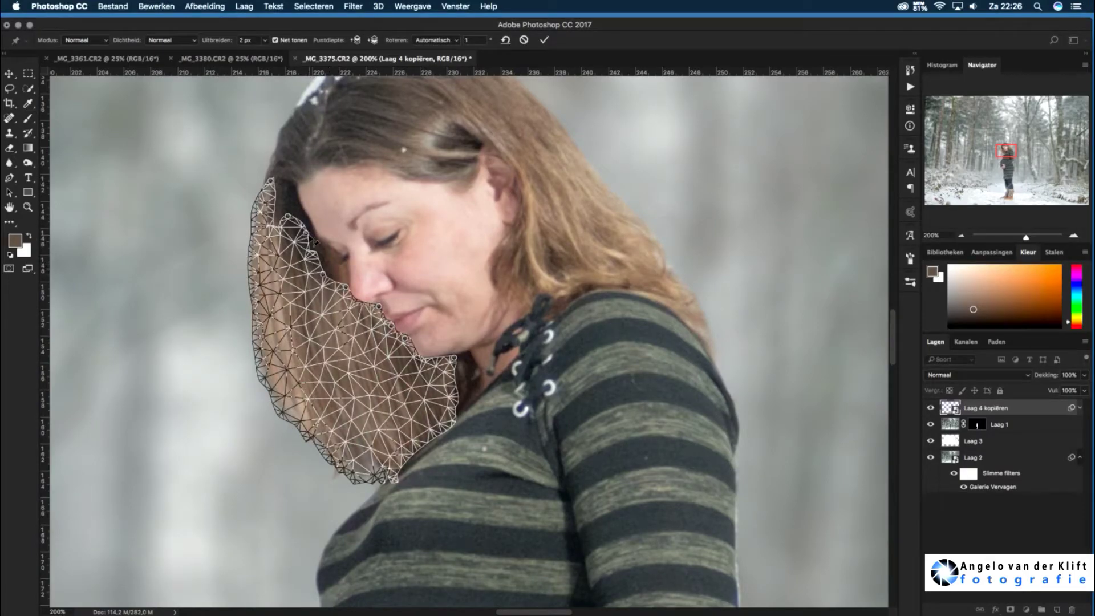
left_click(364, 479)
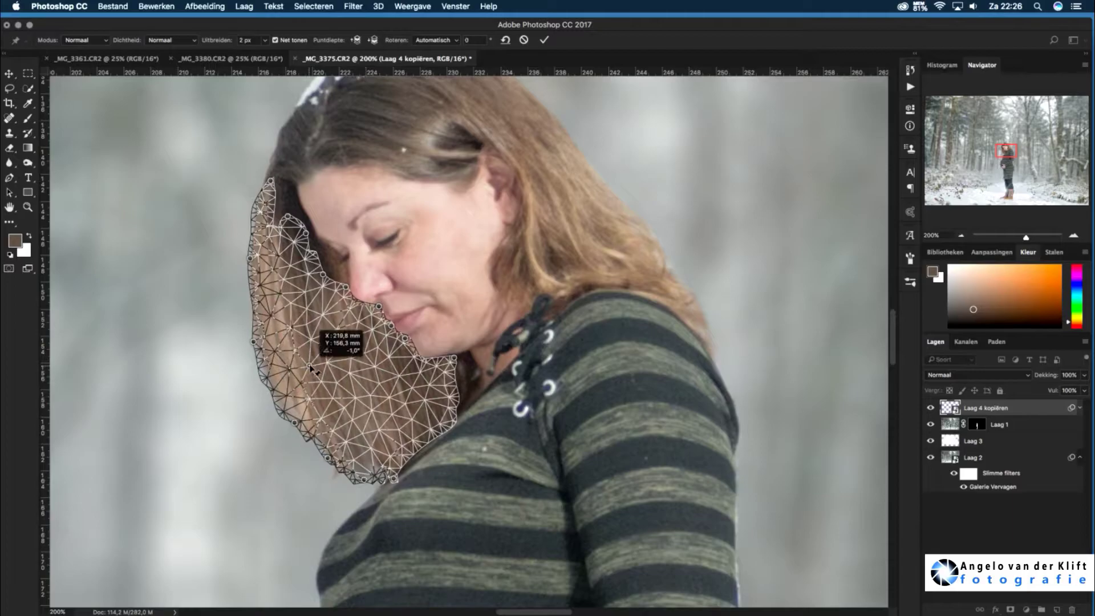
left_click(309, 364)
left_click(321, 316)
left_click(367, 345)
left_click(361, 410)
left_click(412, 424)
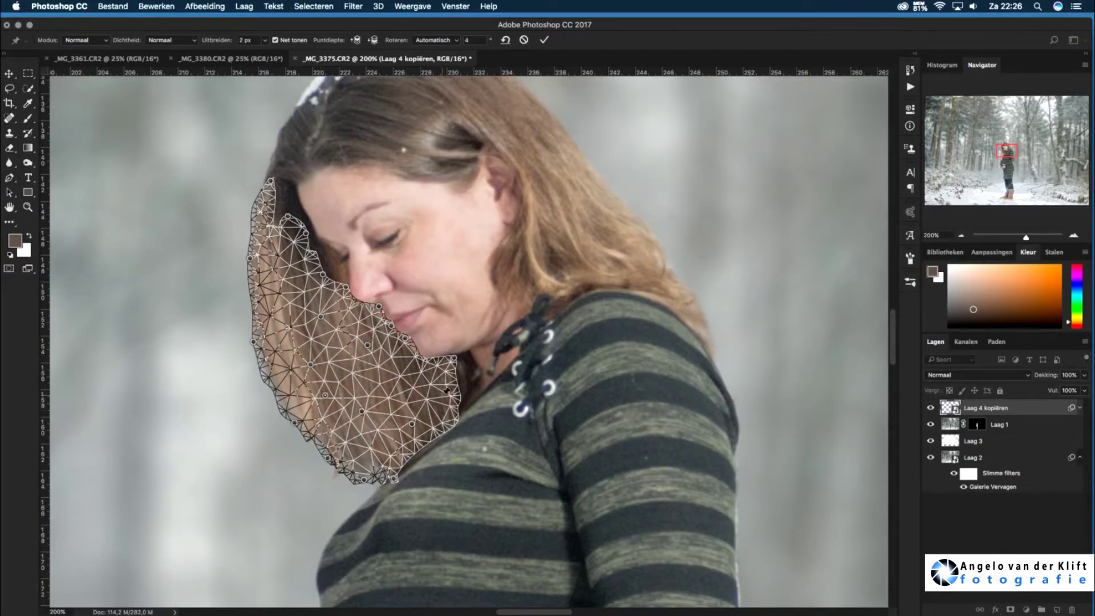
key("Return")
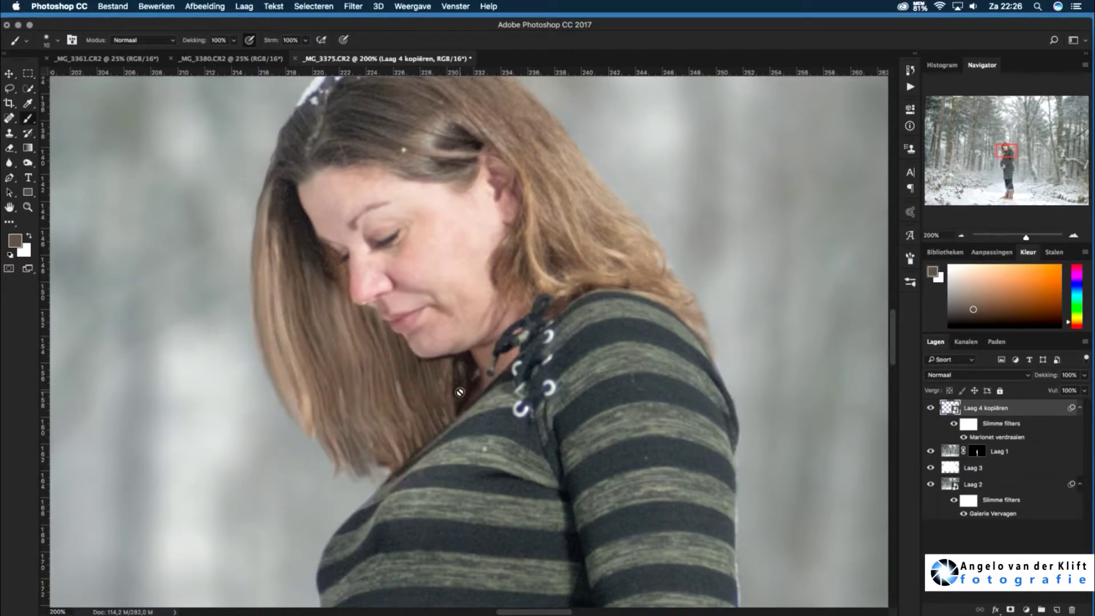
Toggle the Marionet verdraaien filter to compare, then add a white mask to Laag 4 kopiëren
left_click(964, 437)
left_click(964, 437)
left_click(964, 437)
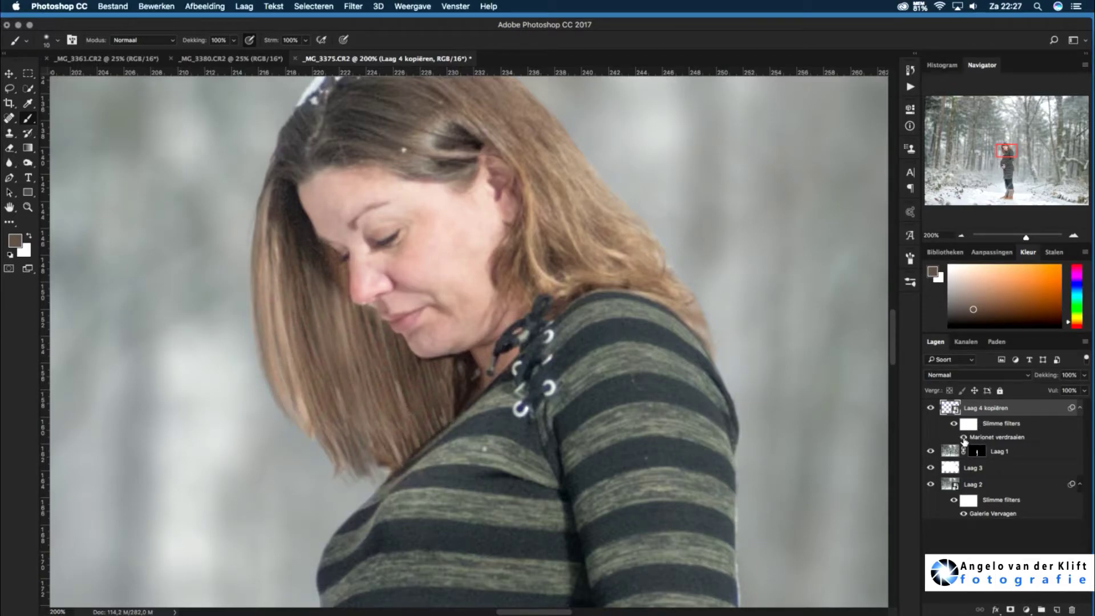
left_click(964, 437)
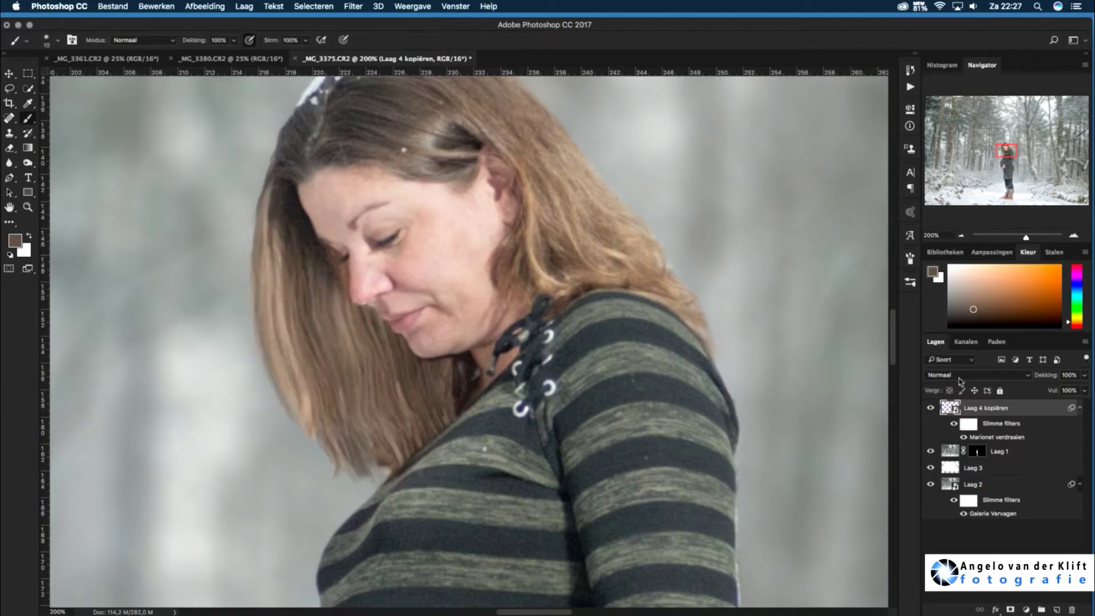
left_click(1010, 609)
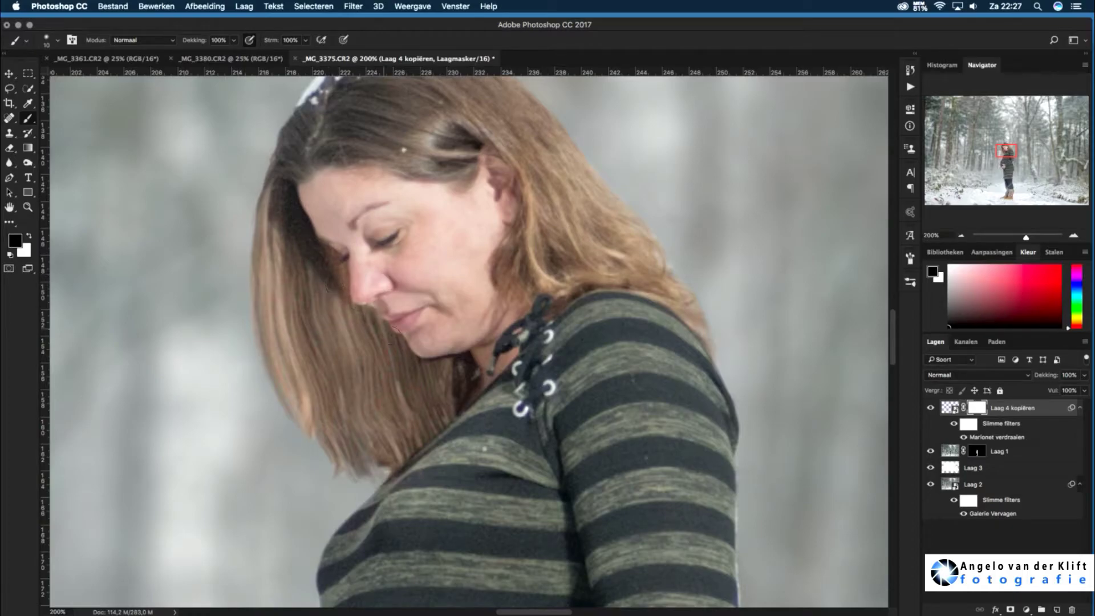
Add a new layer clipped to the hair copy and paint dark shading below the face
left_click(1056, 609)
right_click(1007, 408)
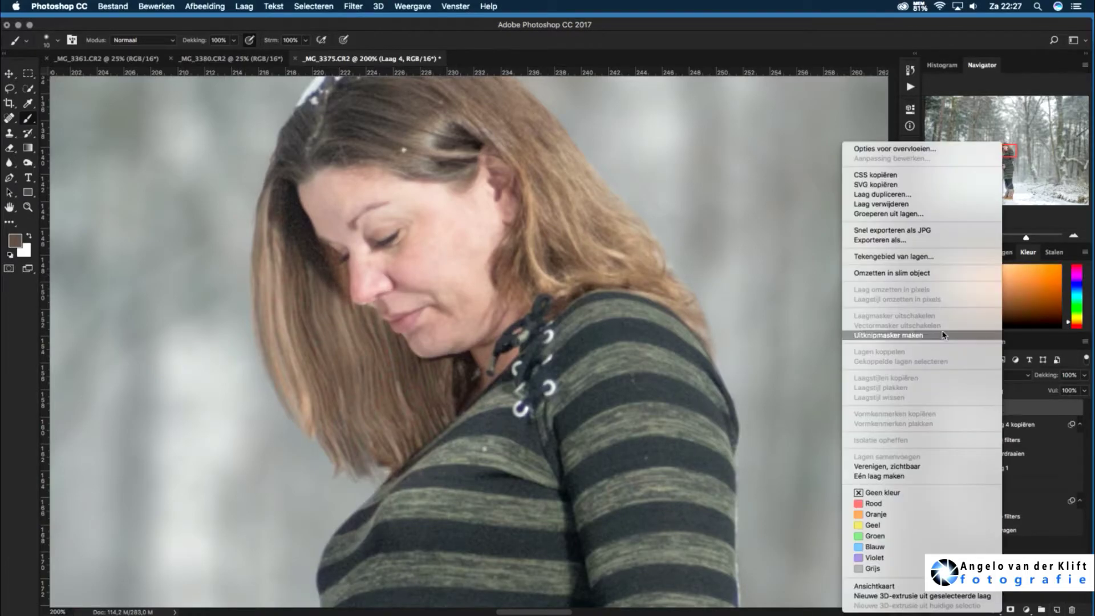
left_click(890, 336)
left_click_drag(328, 287, 433, 371)
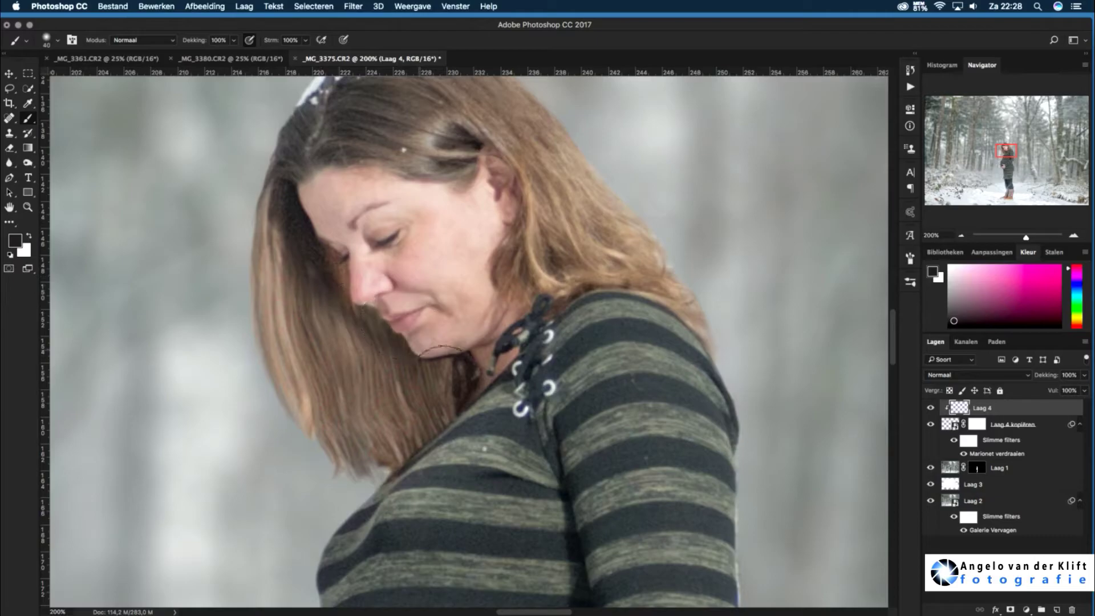
left_click_drag(305, 244, 419, 392)
Set the shading layer to Bedekken and add 2% uniform monochrome noise
right_click(970, 408)
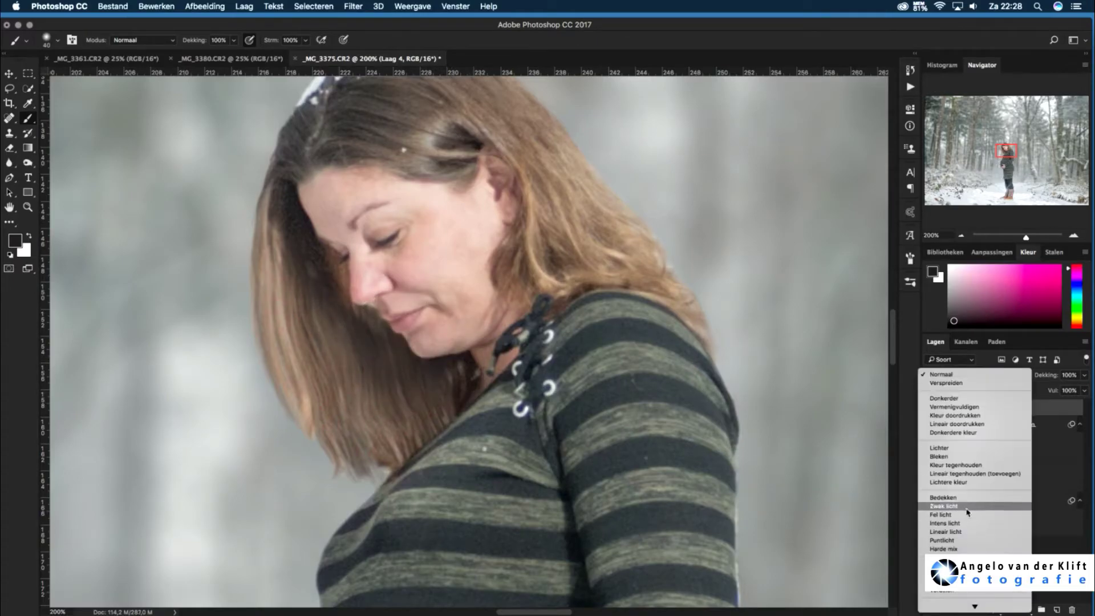
left_click(949, 465)
left_click(353, 6)
left_click(502, 186)
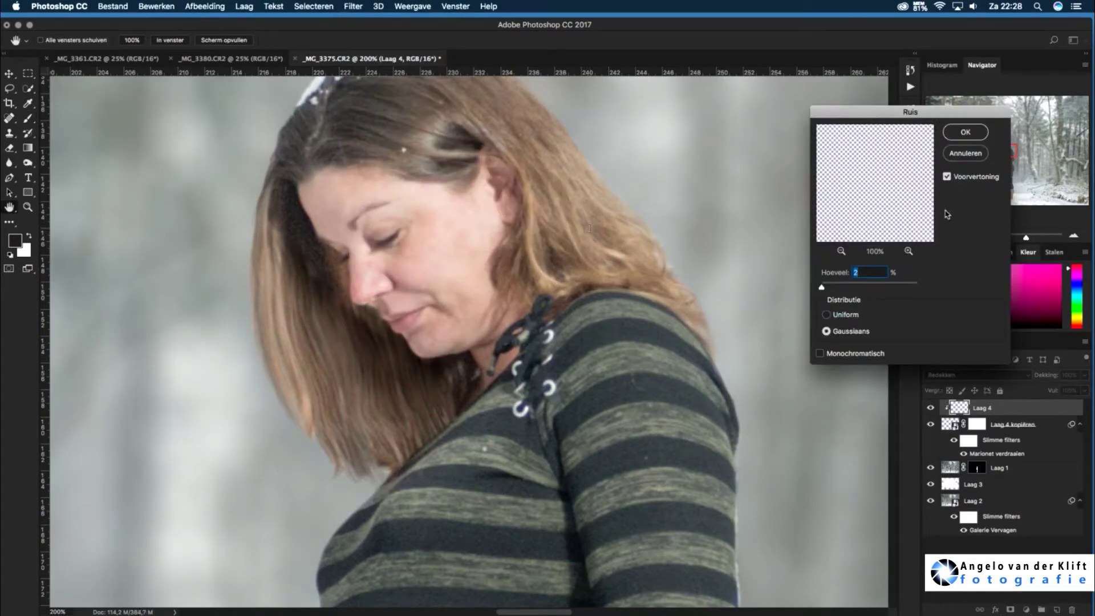
left_click_drag(821, 290, 824, 290)
left_click(852, 317)
left_click(964, 132)
Switch brush colours on the hair copy mask and reset to black and white on Laag 4
key("b")
left_click(977, 424)
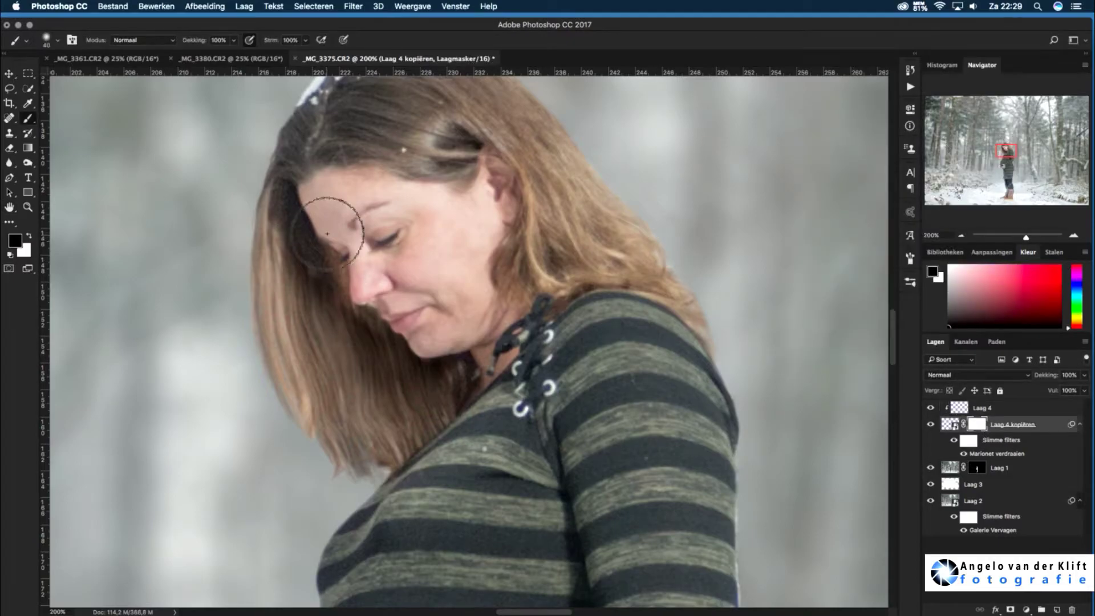
key("x")
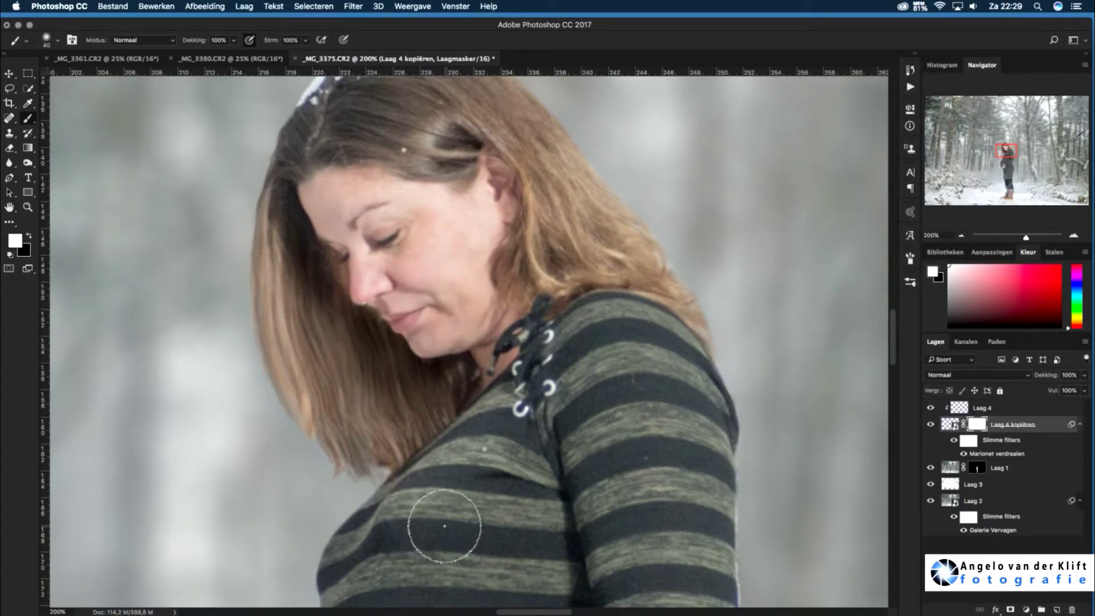
key("alt+bracketright")
key("shift+alt+o")
key("d")
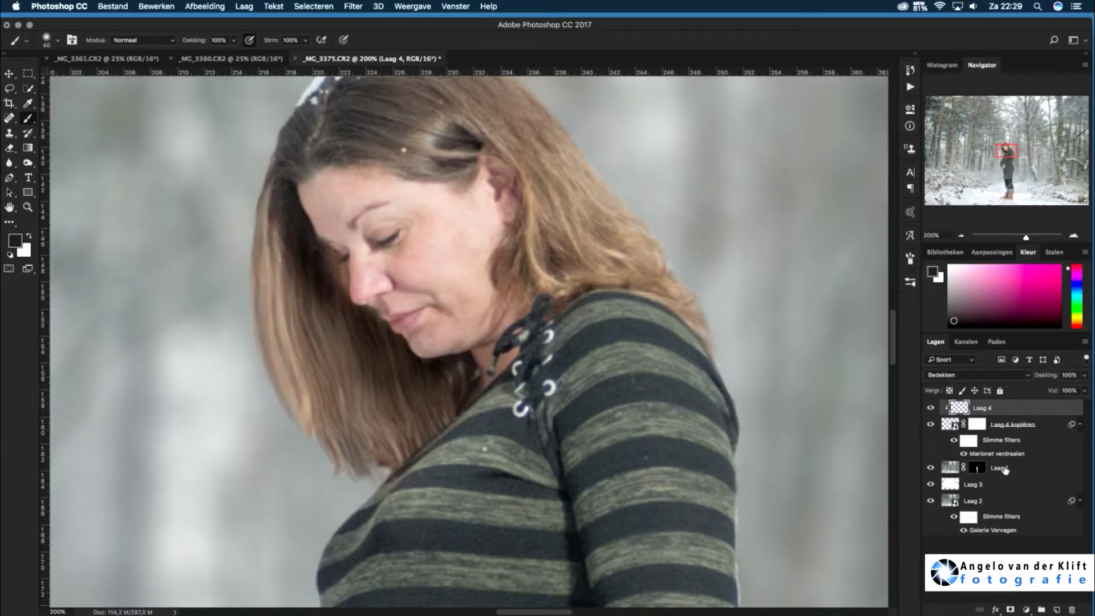
Check the hair by hiding and showing Laag 1, then add Laag 5 above it
left_click(1004, 470)
left_click(931, 468)
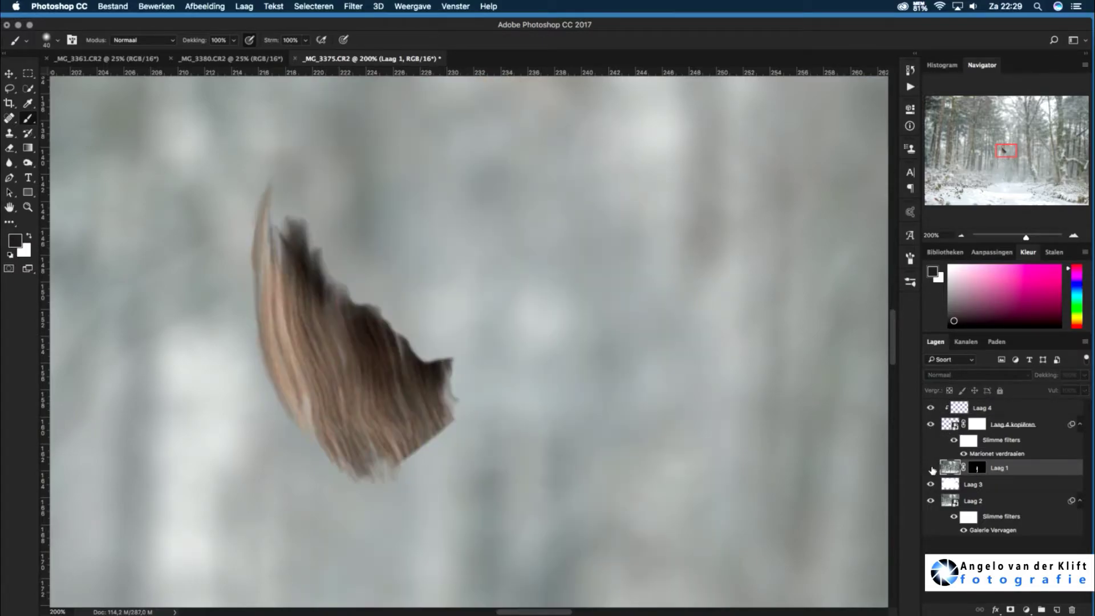
left_click(931, 468)
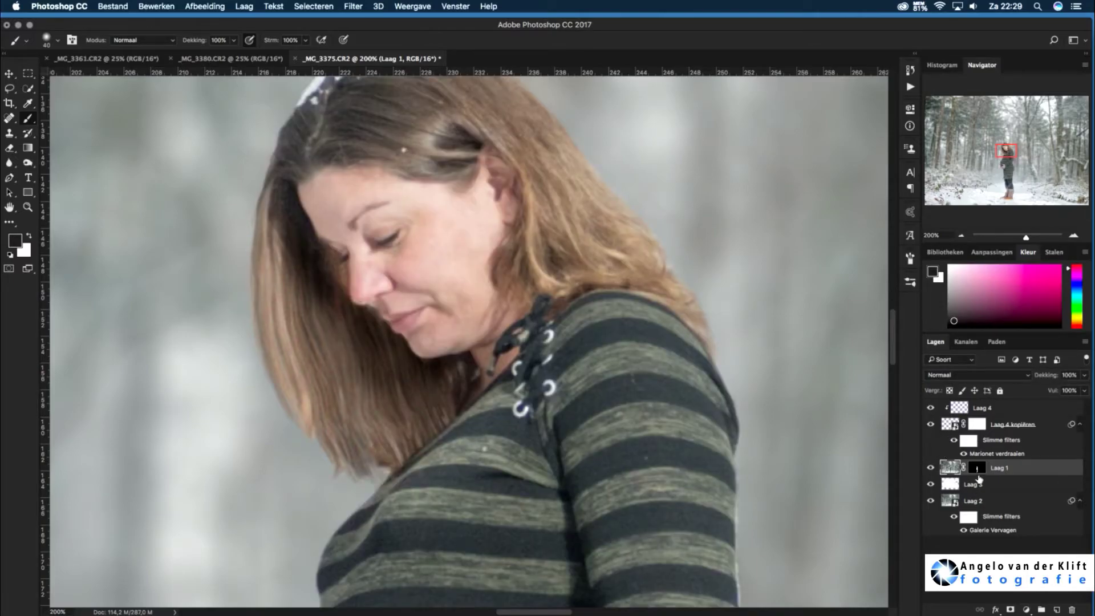
left_click(1057, 609)
Clip Laag 5 to Laag 1, give it a mask, and paint out the dark dab on the face
key("ctrl+alt+g")
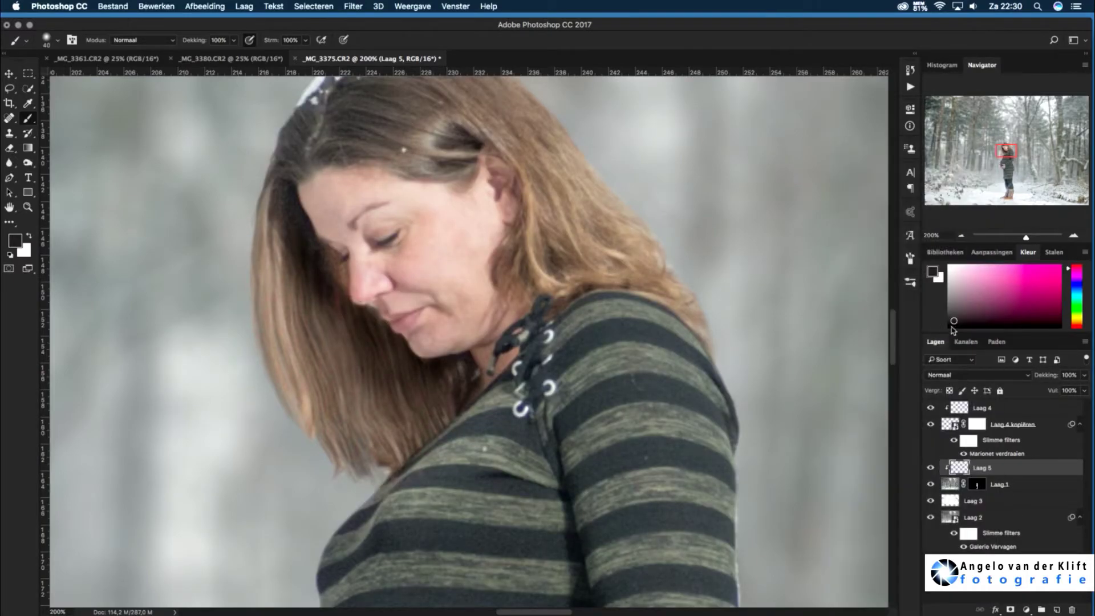
left_click(331, 259)
left_click(353, 7)
key("Escape")
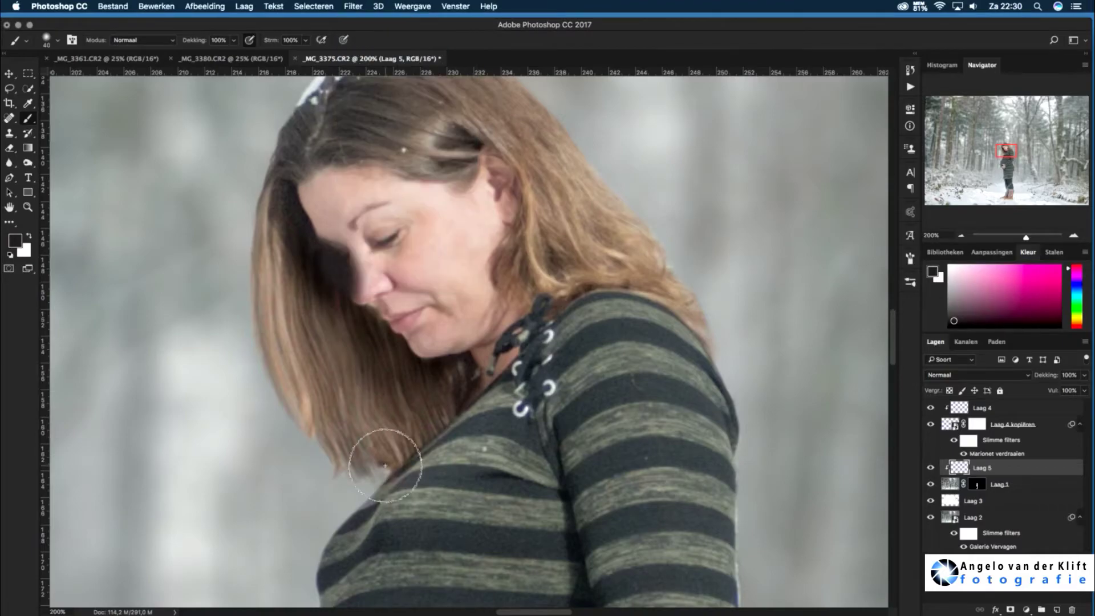
left_click_drag(363, 269, 343, 251)
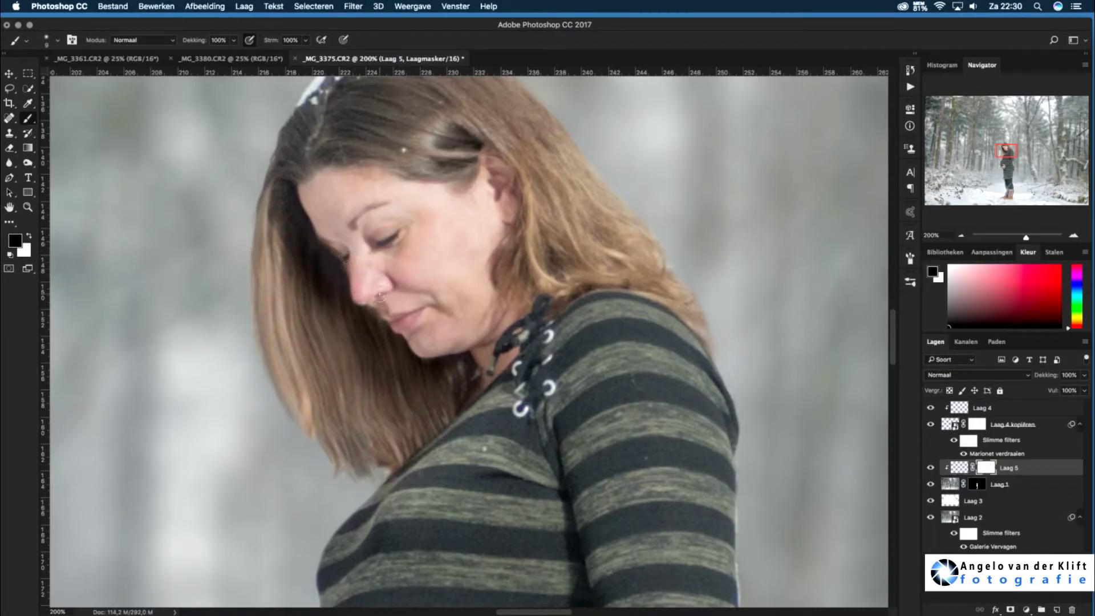
Target Laag 5's pixels, sample the hair colour, and fit the image on screen
left_click(959, 467)
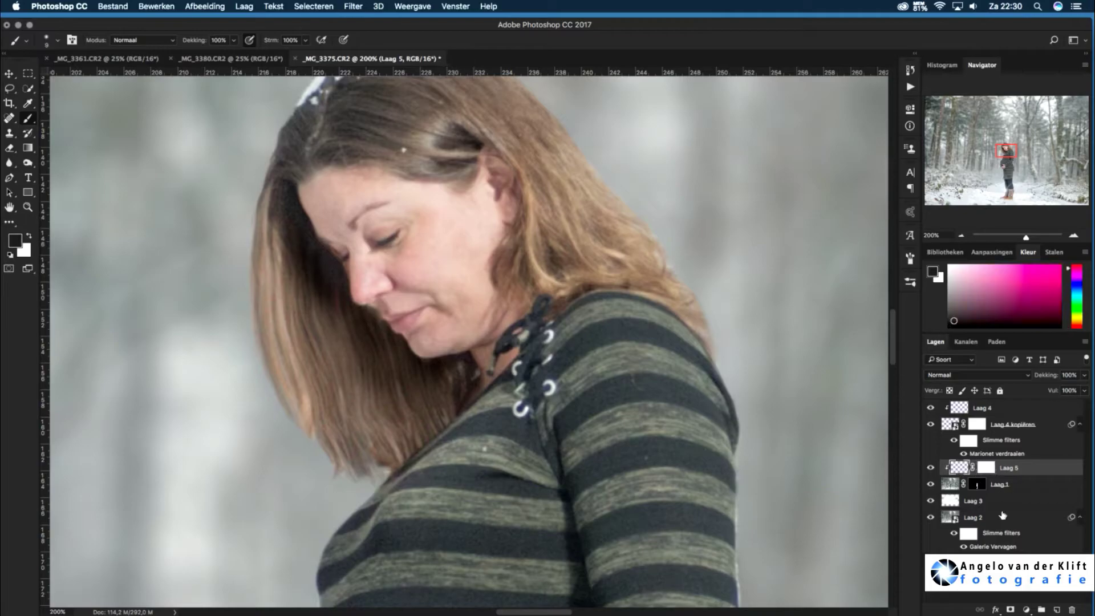
left_click(327, 284, "alt")
left_click(354, 6)
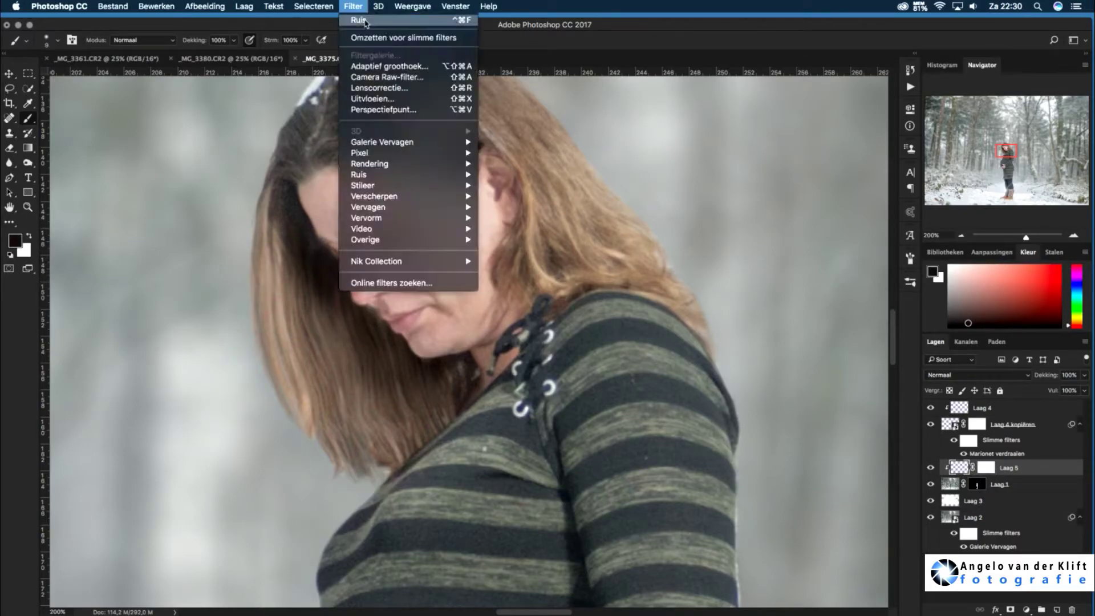
key("super+0")
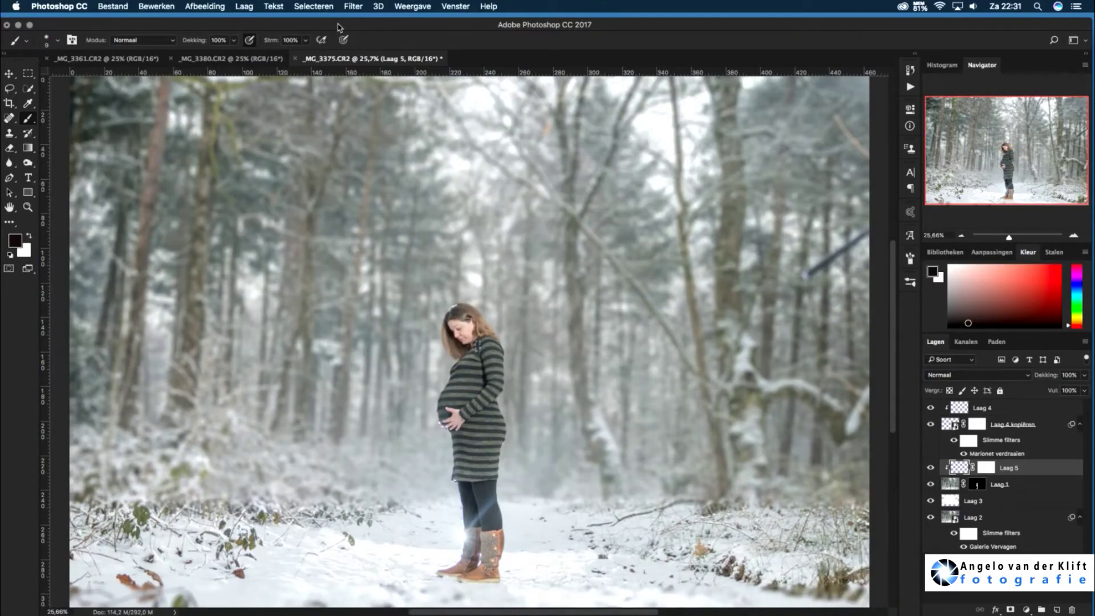
Paste a marquee of legs and boots from _MG_3380.CR2 into the _MG_3375.CR2 composite
left_click(964, 546)
left_click(963, 546)
left_click(231, 58)
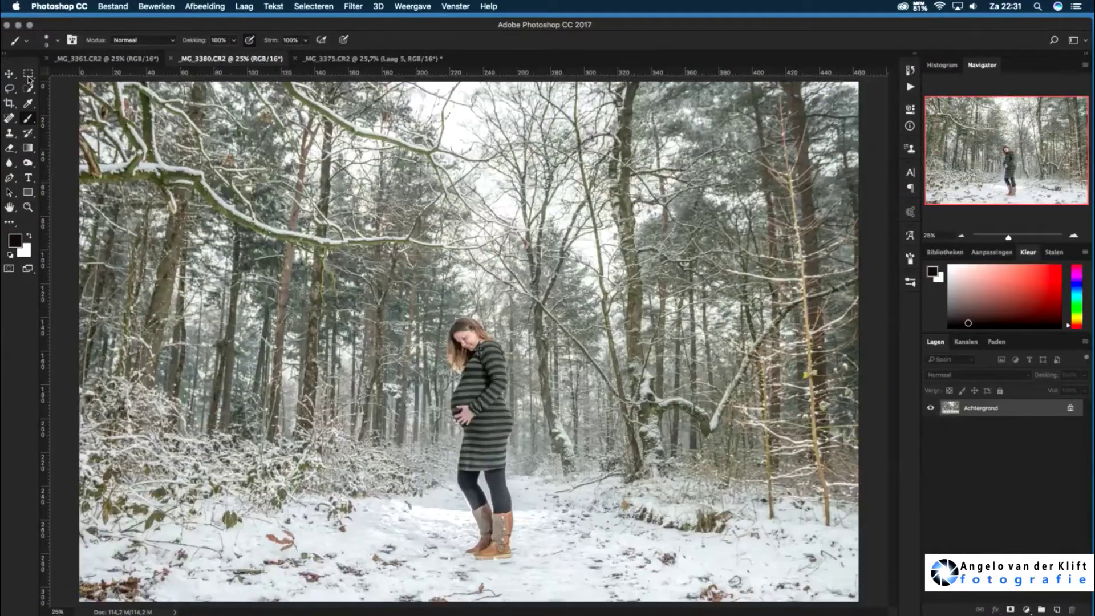
key("m")
left_click(341, 59)
key("ctrl+v")
Place the pasted legs on Laag 6 over her legs at 46% fill, scaled to 110%
key("v")
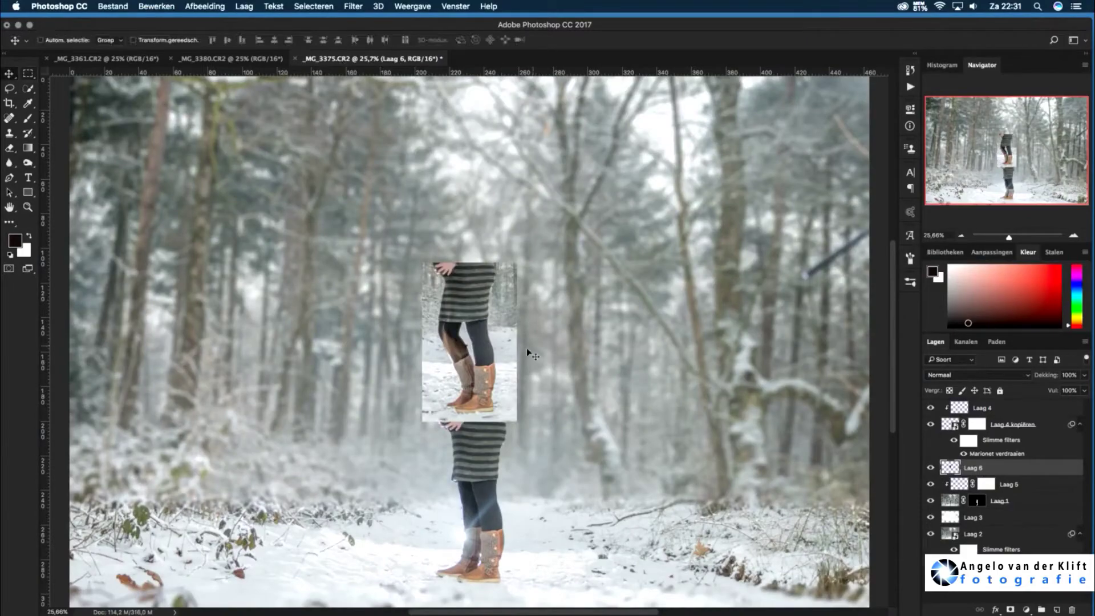
left_click_drag(526, 348, 512, 504)
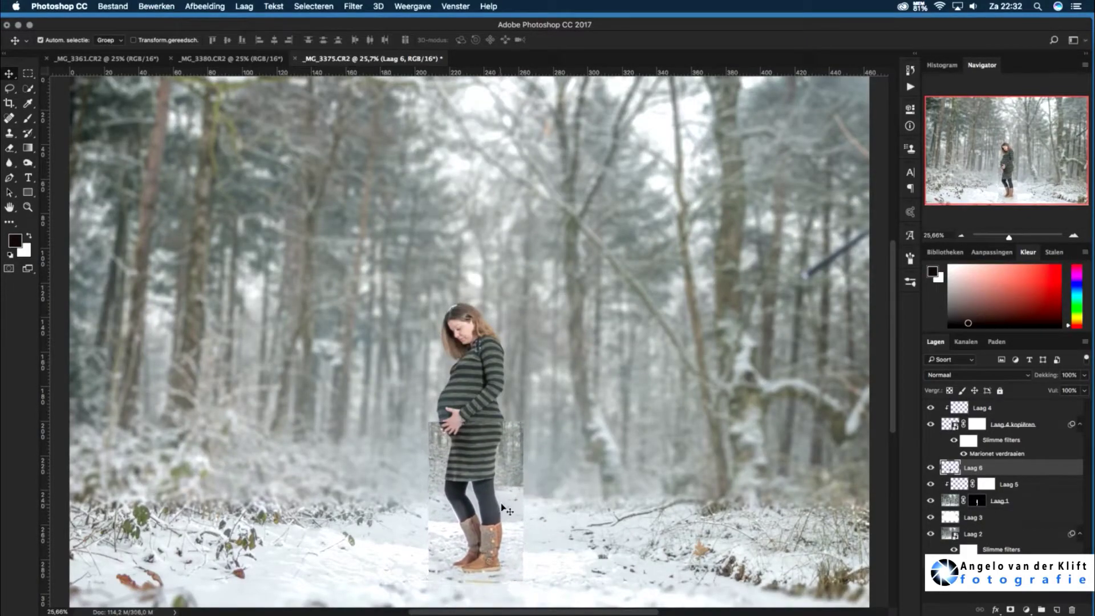
key("ctrl+t")
left_click_drag(1053, 390, 1043, 390)
key("ctrl+plus")
key("ctrl+plus")
key("ctrl+plus")
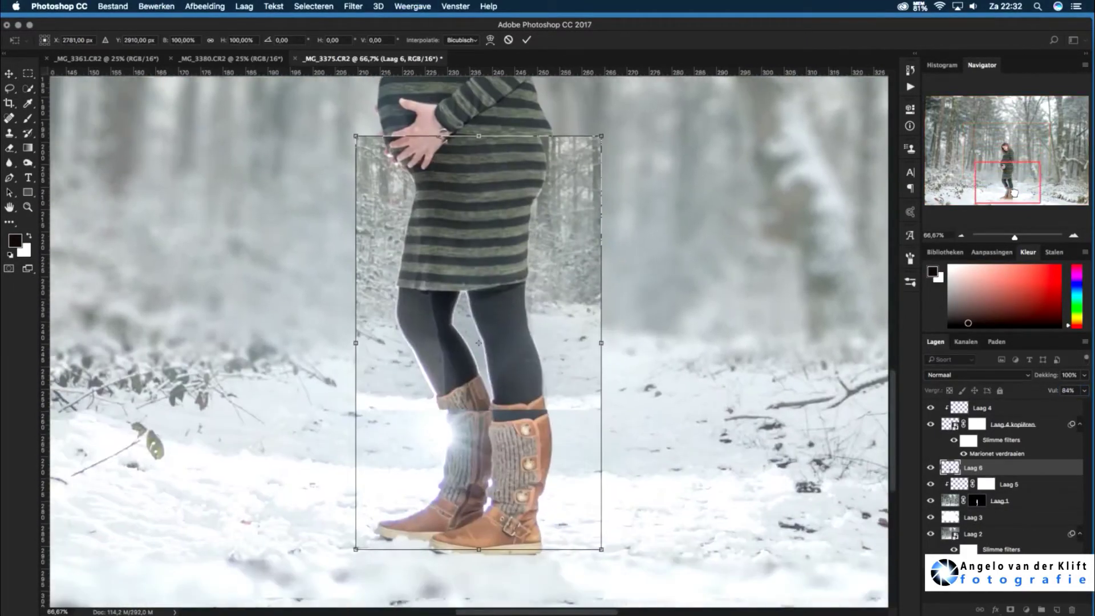
left_click_drag(606, 548, 626, 593)
left_click_drag(562, 502, 572, 491)
key("shift+4")
key("shift+6")
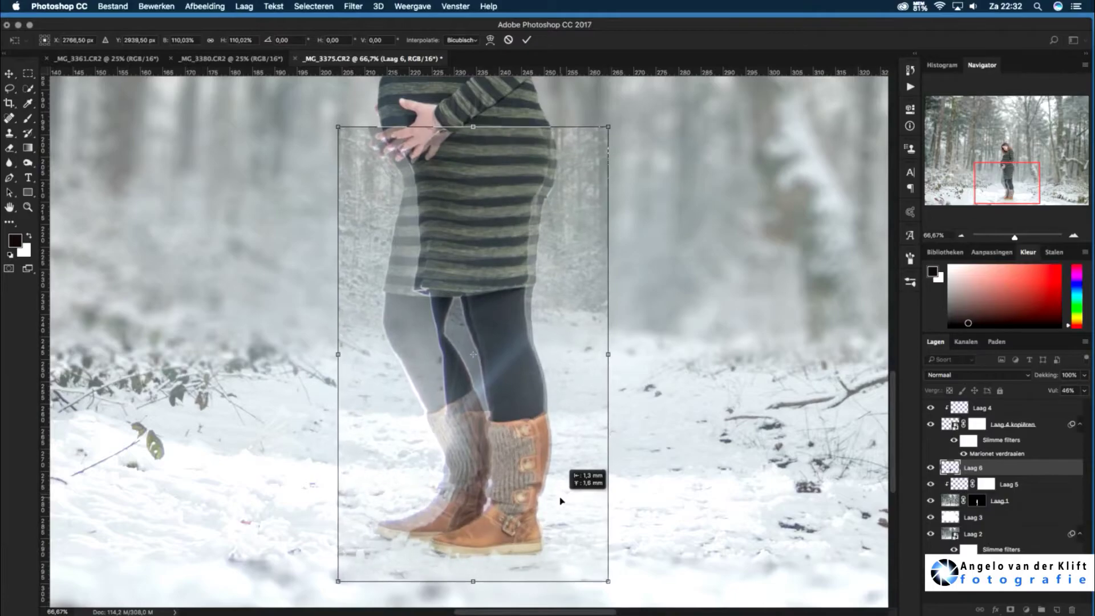
key("Return")
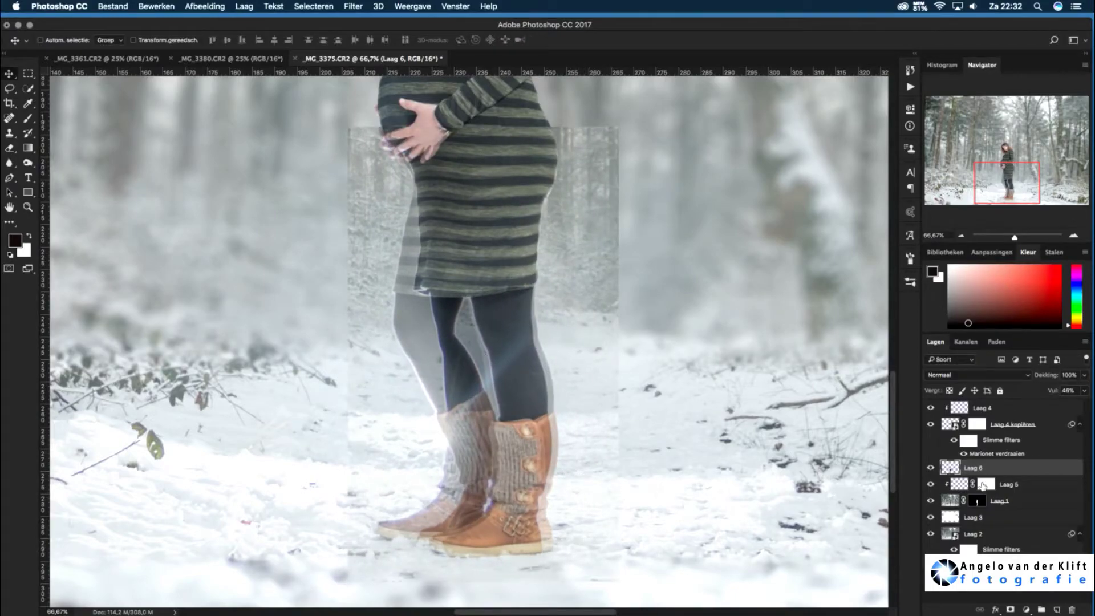
left_click(980, 502)
Convert Laag 1 to a smart object and mask out its original legs
key("b")
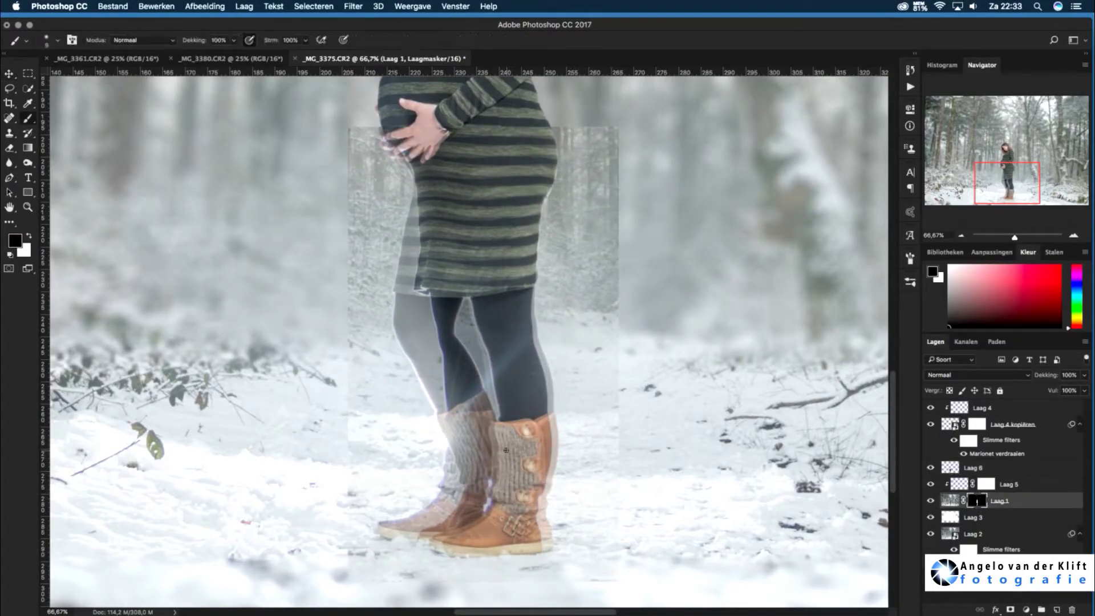
right_click(1002, 505)
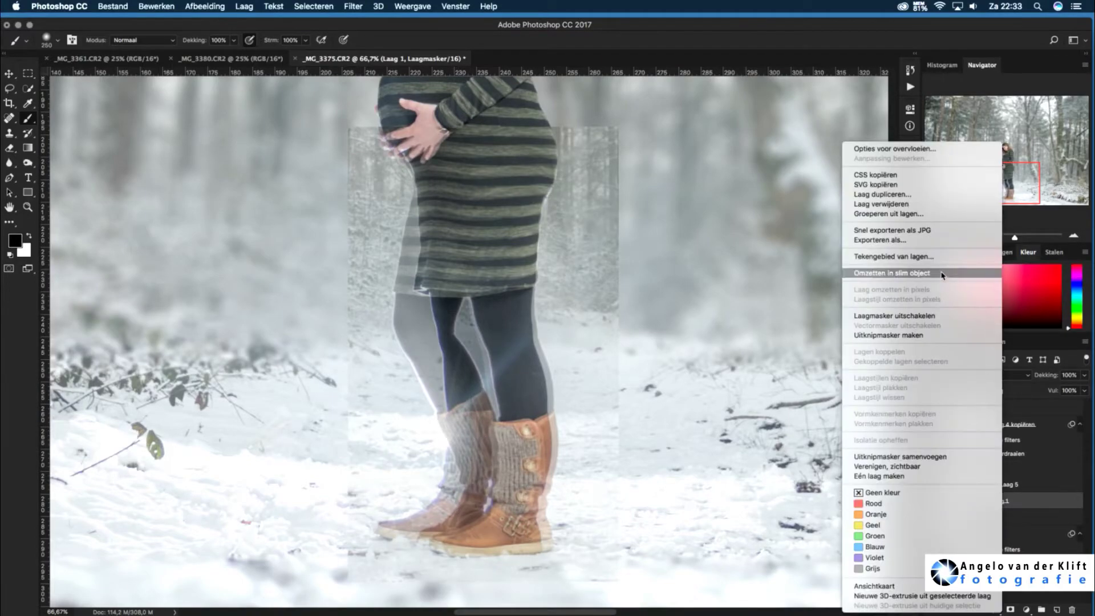
left_click(1000, 495)
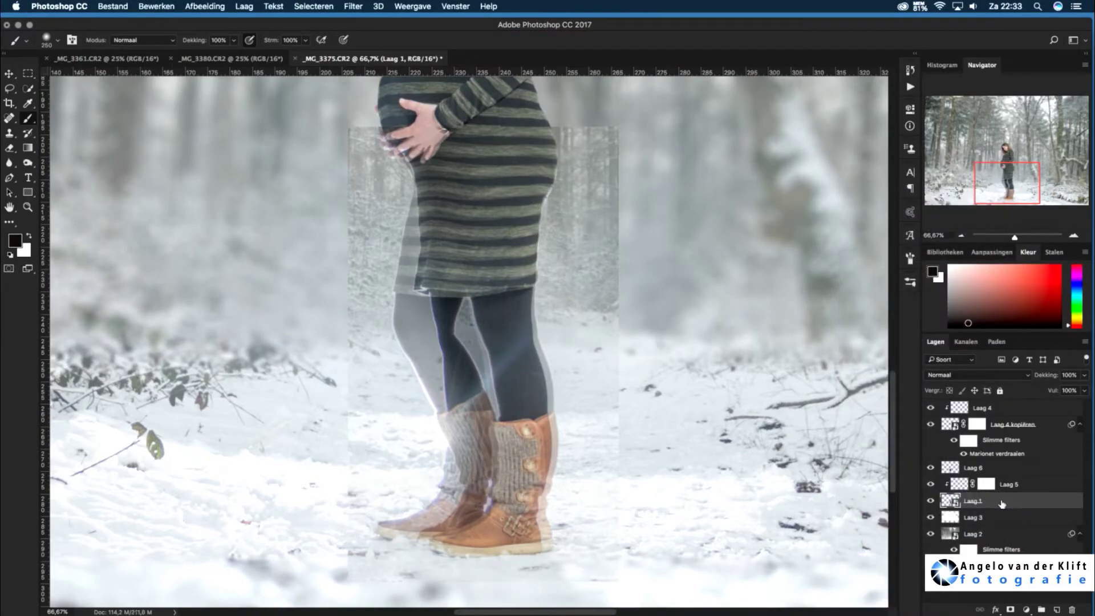
left_click(1010, 610)
mouse_move(438, 536)
left_mouse_down()
mouse_move(501, 286)
mouse_move(464, 251)
mouse_move(567, 411)
left_mouse_up()
Mask Laag 6 to hide the inset's forest strip and the dark fringe by the left leg
left_click(973, 467)
left_click(968, 323)
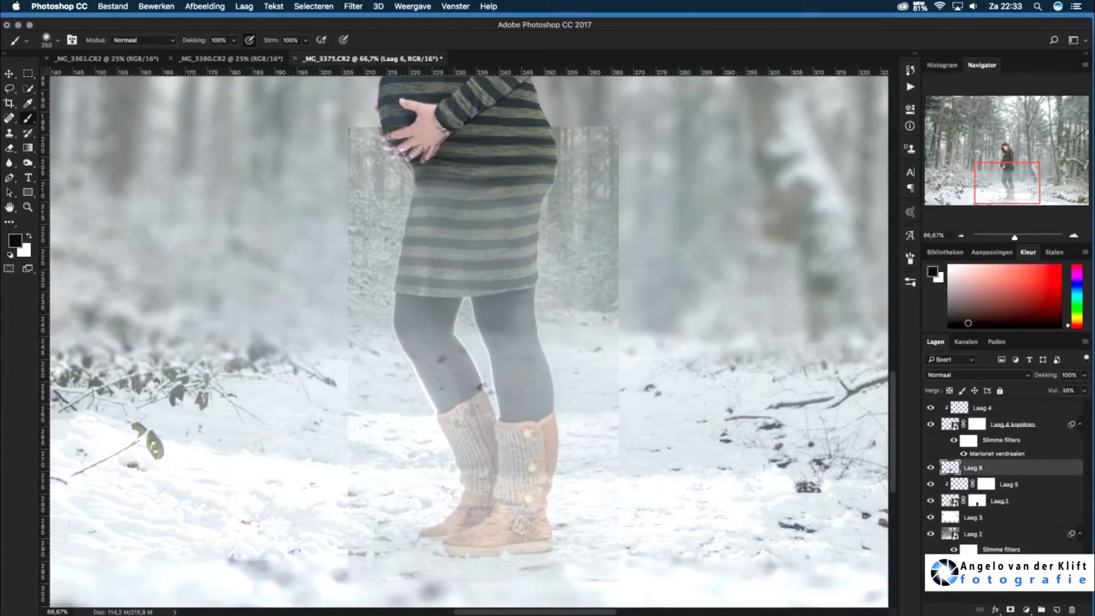
key("bracketleft")
key("bracketleft")
key("bracketleft")
mouse_move(609, 217)
left_mouse_down()
mouse_move(607, 162)
mouse_move(624, 453)
mouse_move(579, 506)
mouse_move(579, 166)
mouse_move(552, 215)
mouse_move(565, 375)
left_mouse_up()
key("ctrl+z")
left_click(1010, 609)
key("bracketleft")
key("bracketleft")
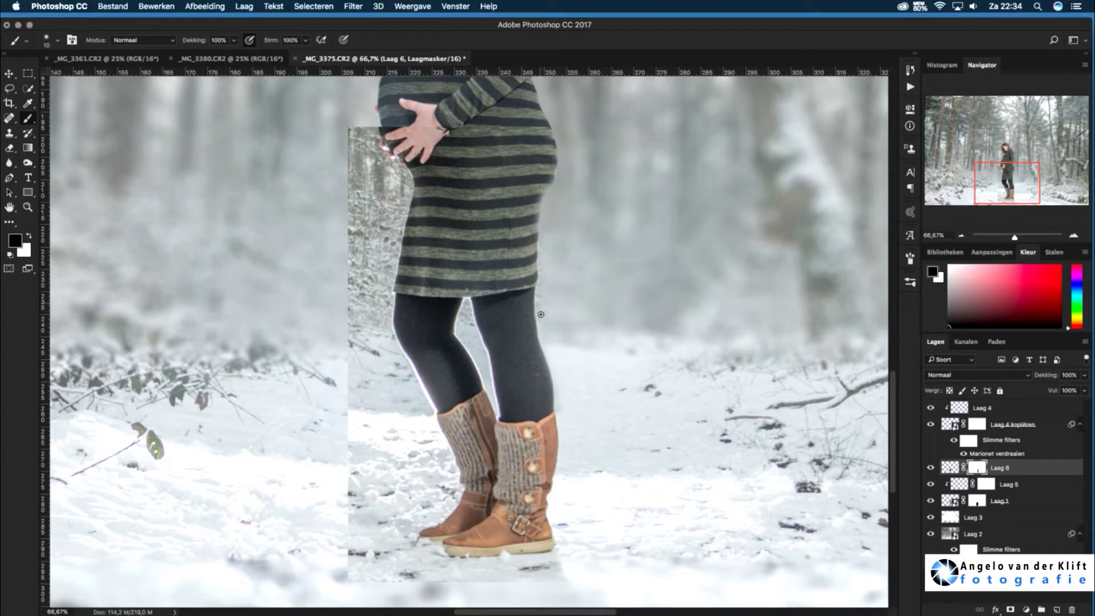
key("x")
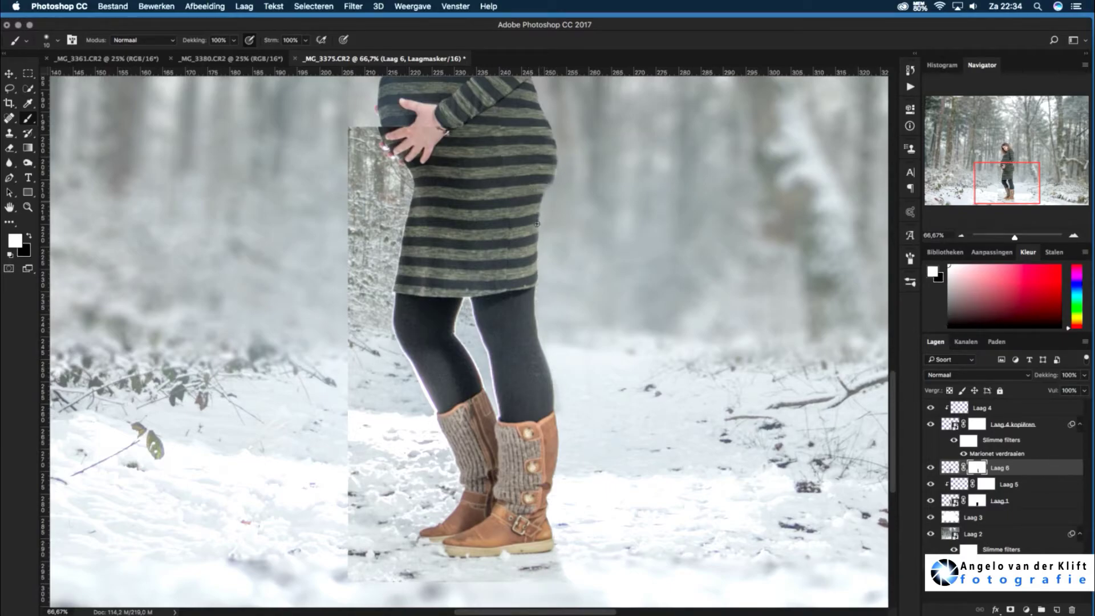
mouse_move(441, 129)
left_mouse_down()
mouse_move(361, 127)
mouse_move(485, 154)
mouse_move(384, 178)
mouse_move(362, 519)
mouse_move(430, 477)
mouse_move(375, 363)
left_mouse_up()
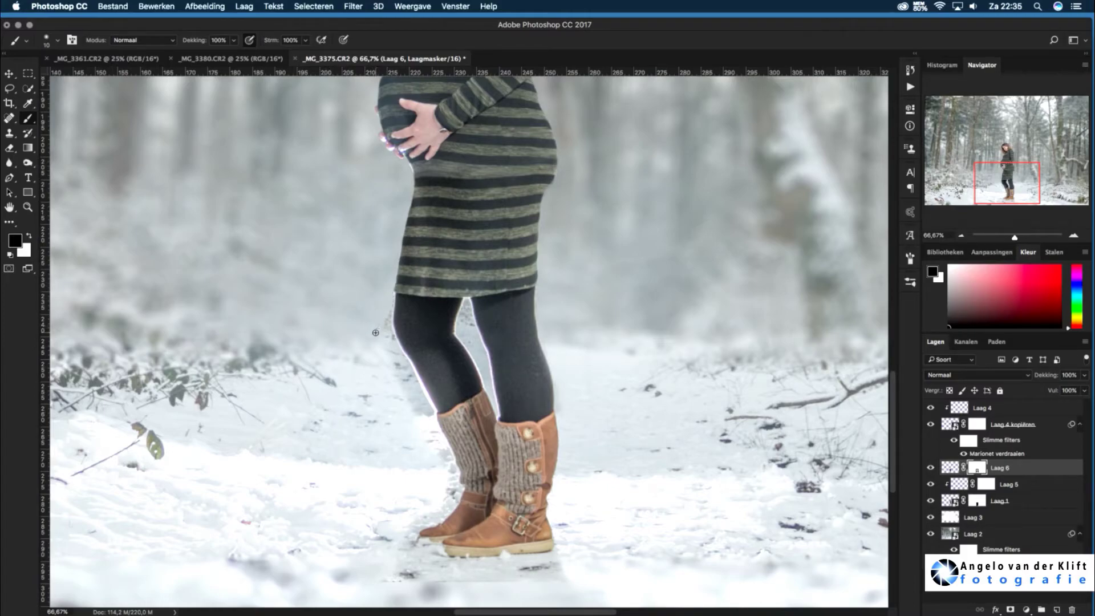
left_click_drag(378, 307, 435, 452)
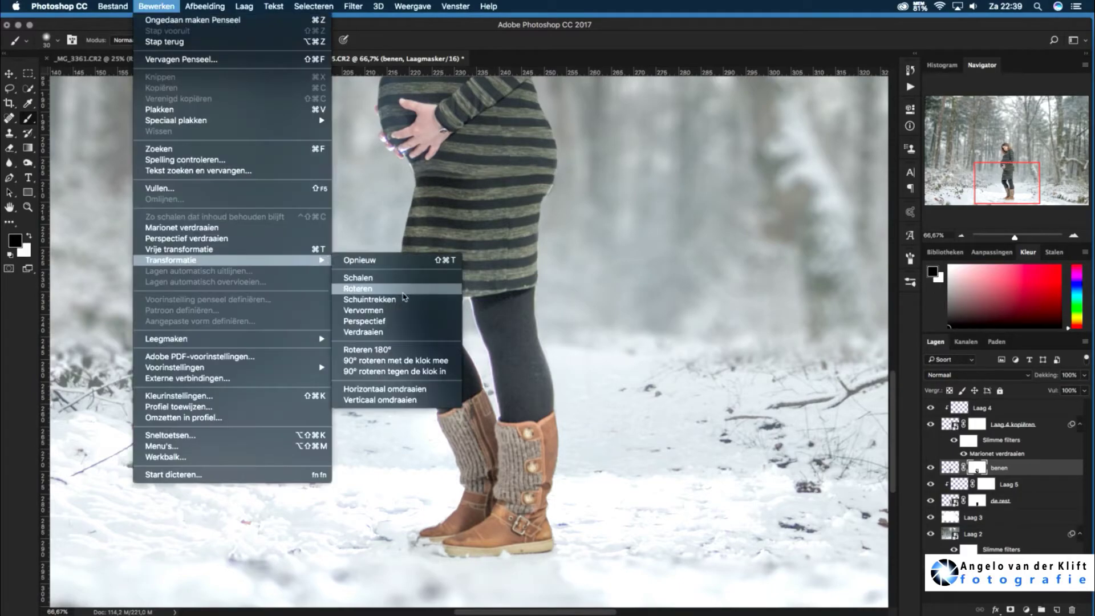
Warp the legs layer, nudging the belly's upper-right point down slightly
left_click(365, 317)
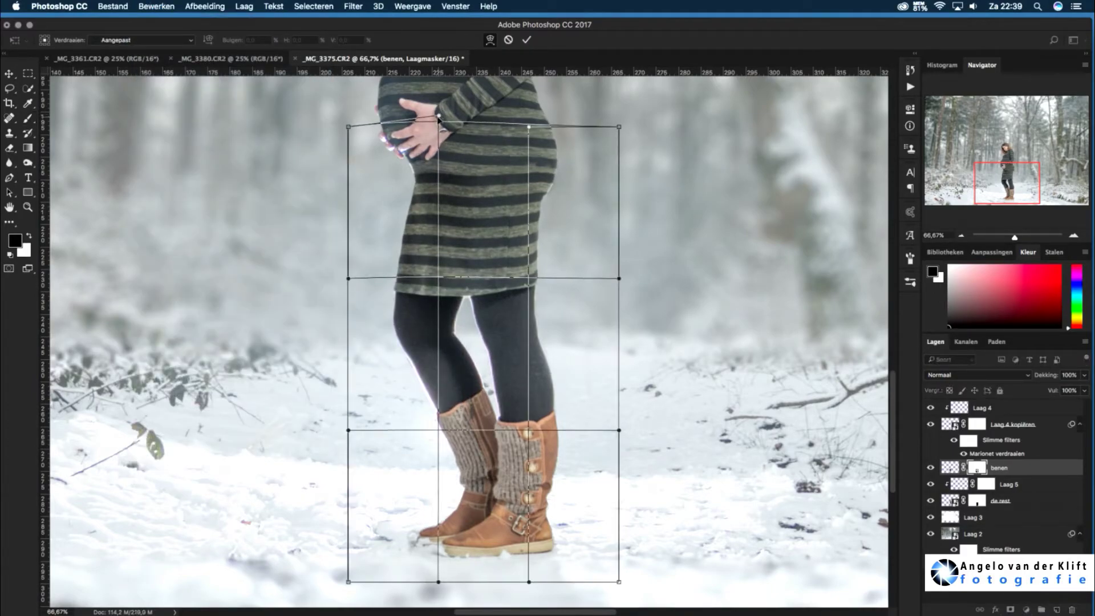
left_click_drag(529, 126, 527, 139)
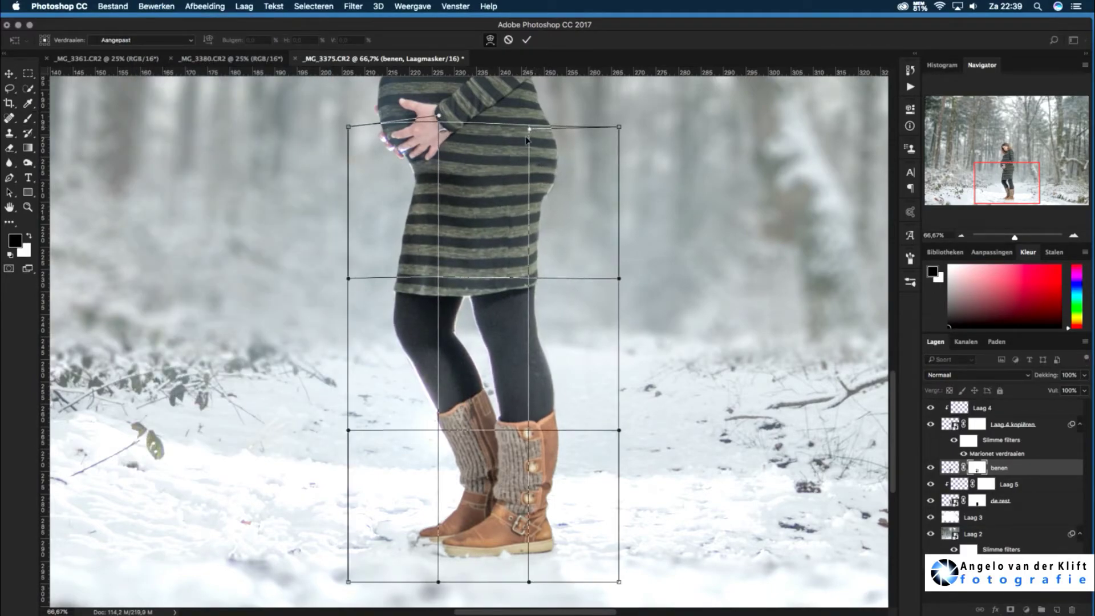
key("Return")
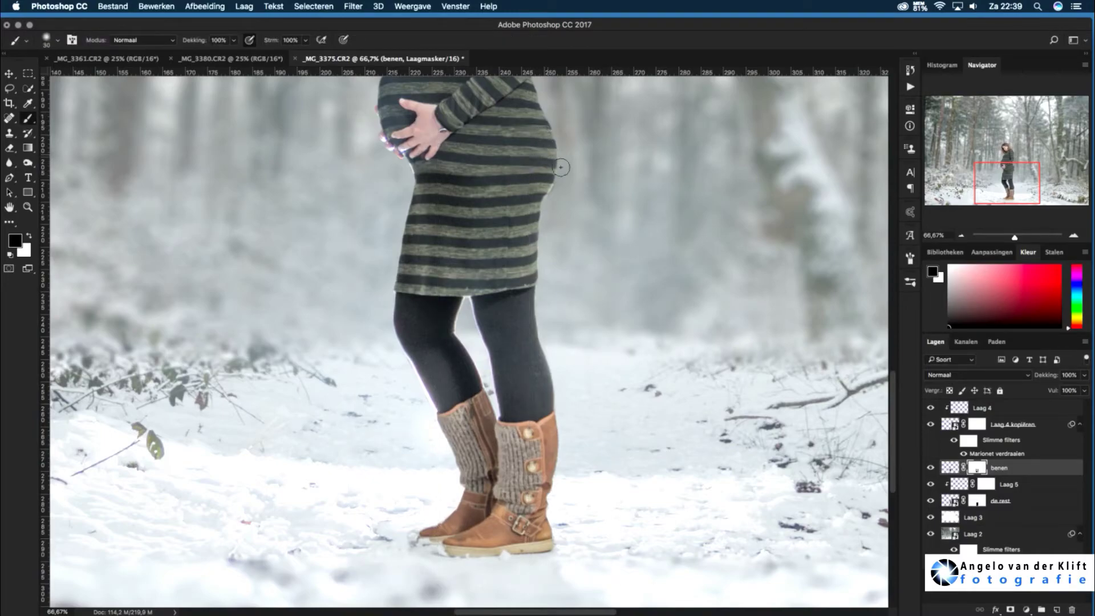
key("ctrl+0")
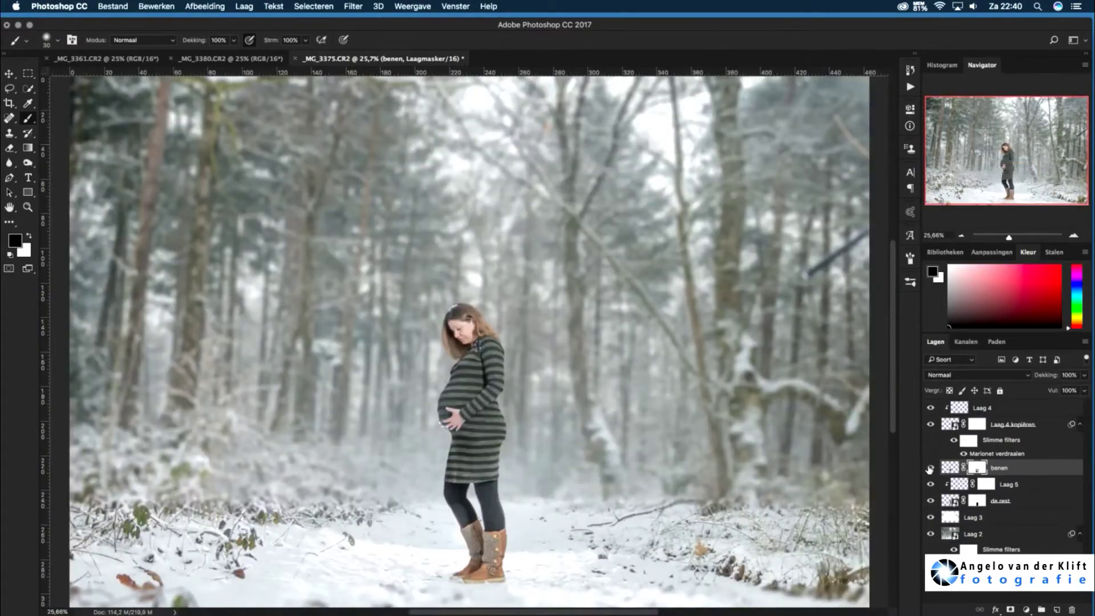
Group the benen, Laag 5 and de rest layers, and delete Laag 3
left_click(1004, 503, "shift")
left_click(981, 408, "shift")
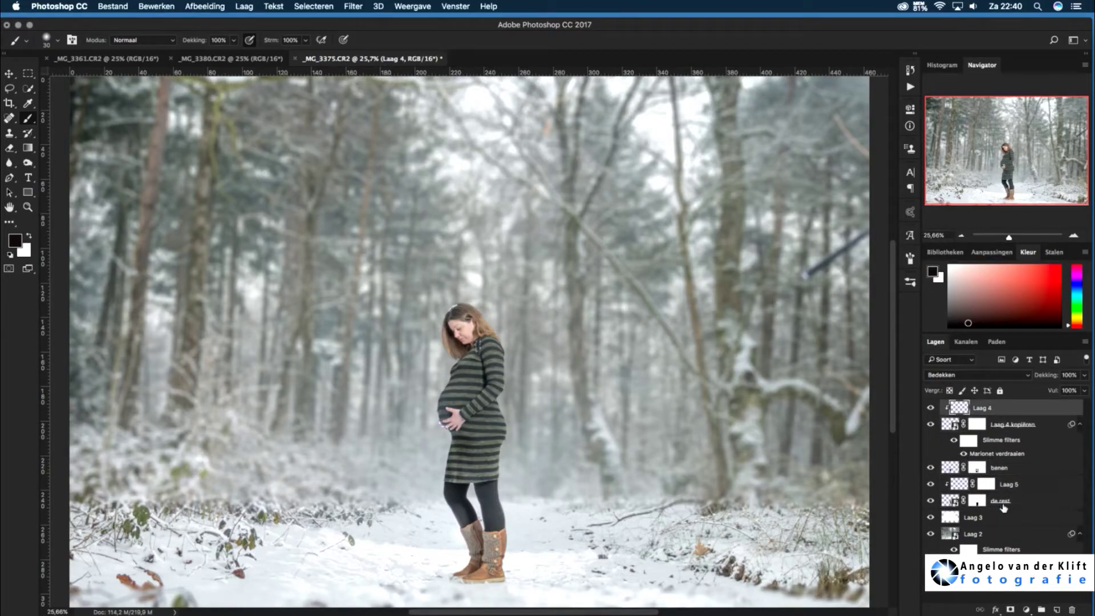
key("ctrl+g")
double_click(973, 406)
type("Marsha")
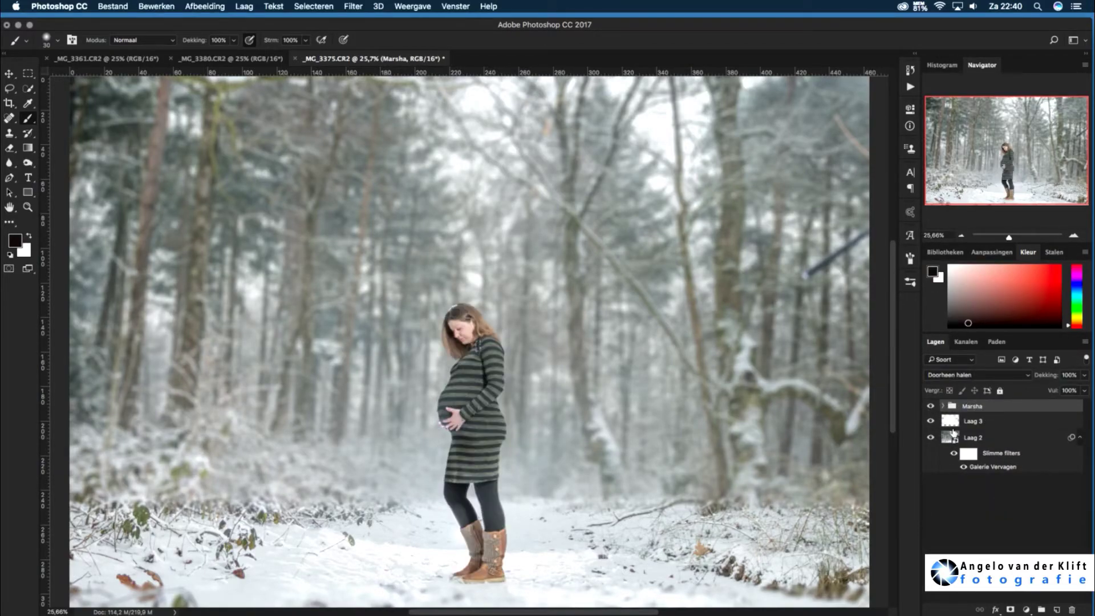
left_click(971, 424)
left_click_drag(1084, 391, 1091, 391)
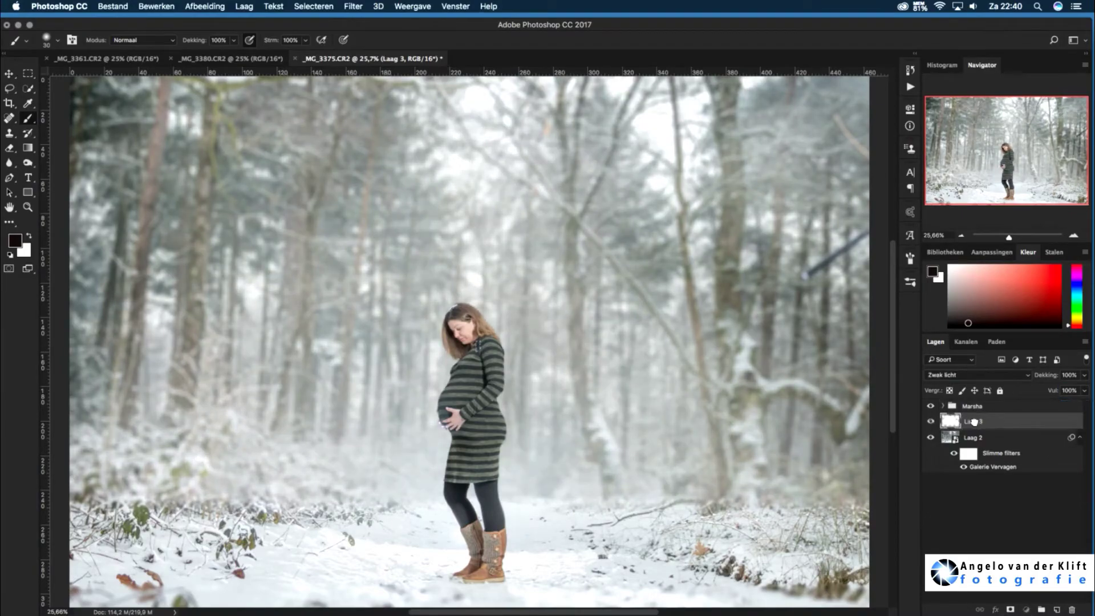
key("BackSpace")
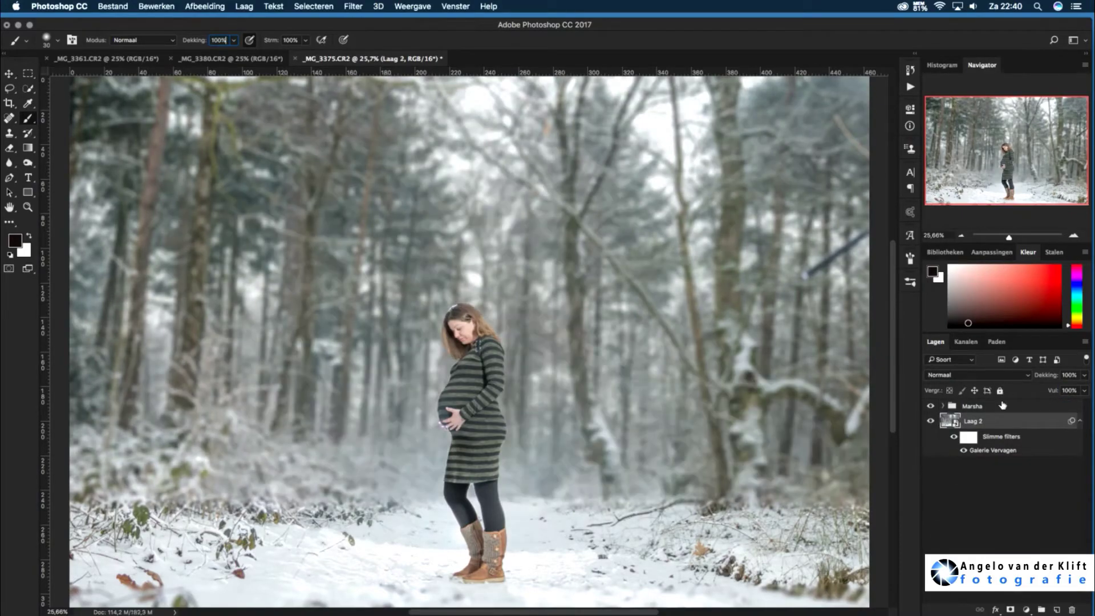
double_click(983, 453)
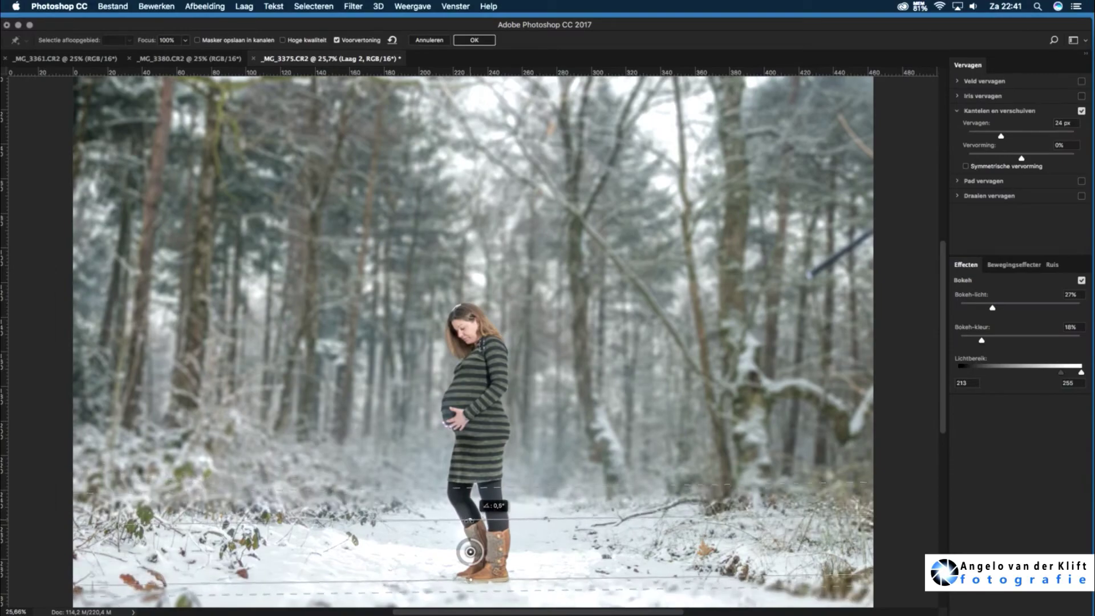
Set the tilt-shift to 33 px blur with symmetric 17% distortion, focus lines near the boots
left_click_drag(489, 537, 489, 553)
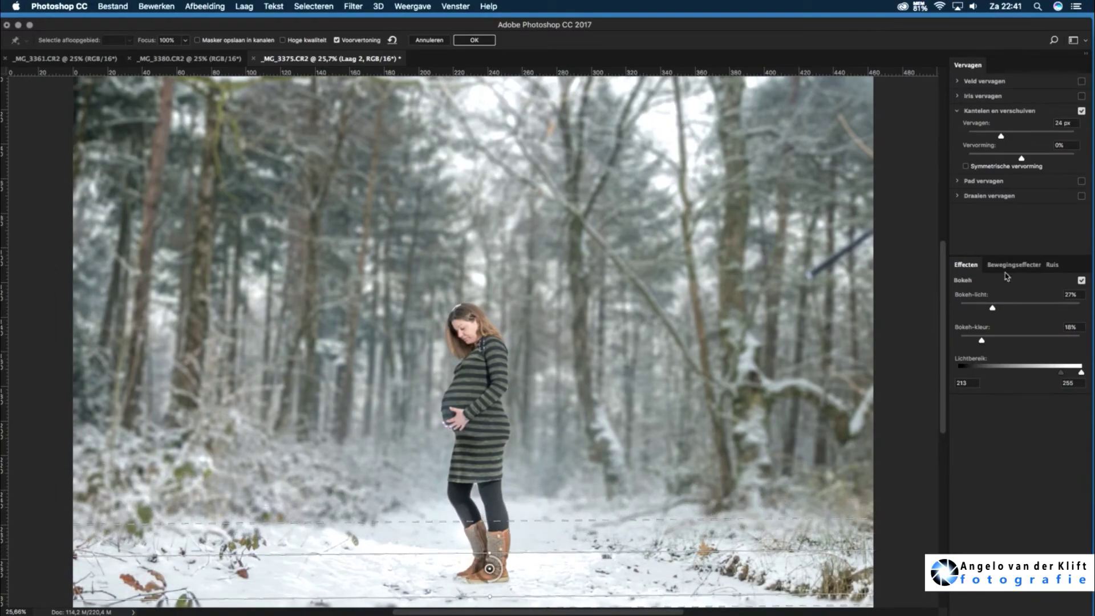
left_click_drag(1001, 136, 1010, 137)
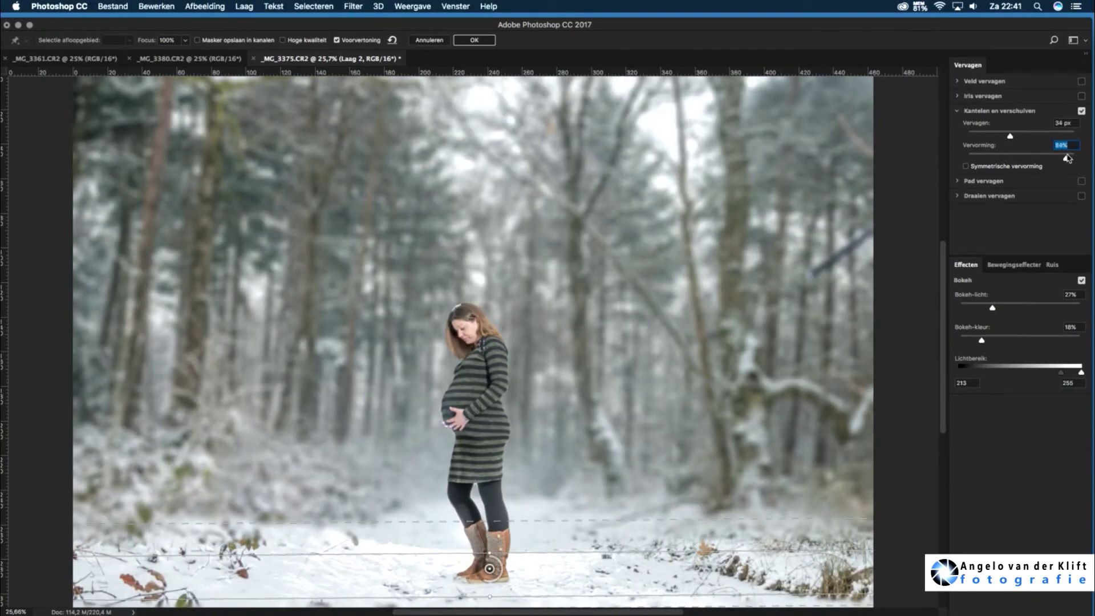
left_click(1019, 167)
left_click_drag(1010, 136, 1008, 141)
left_click_drag(519, 596, 515, 560)
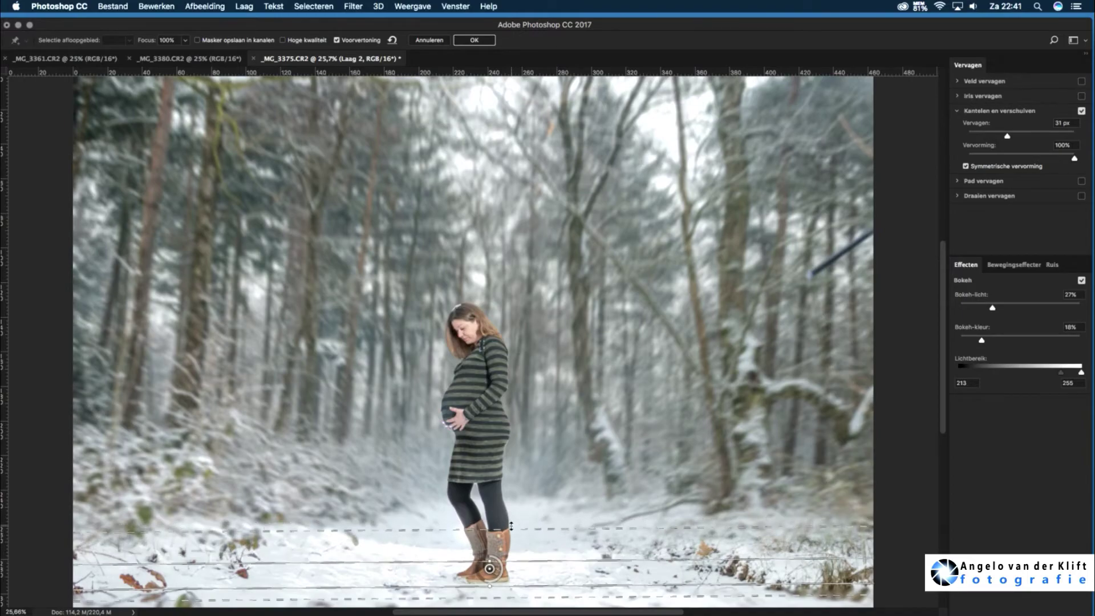
left_click_drag(567, 523, 564, 500)
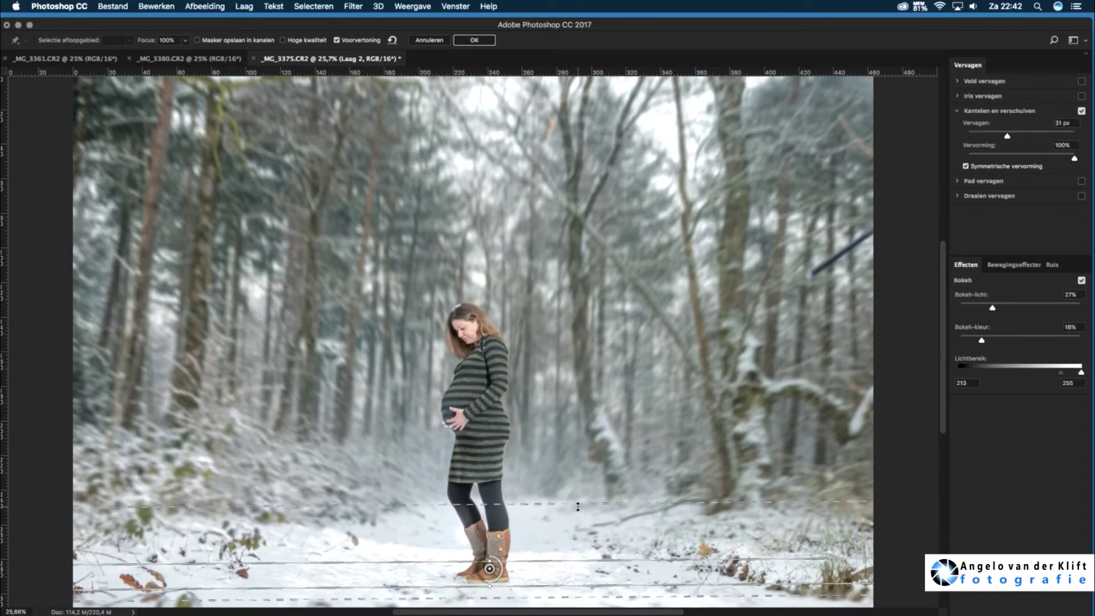
left_click(1005, 167)
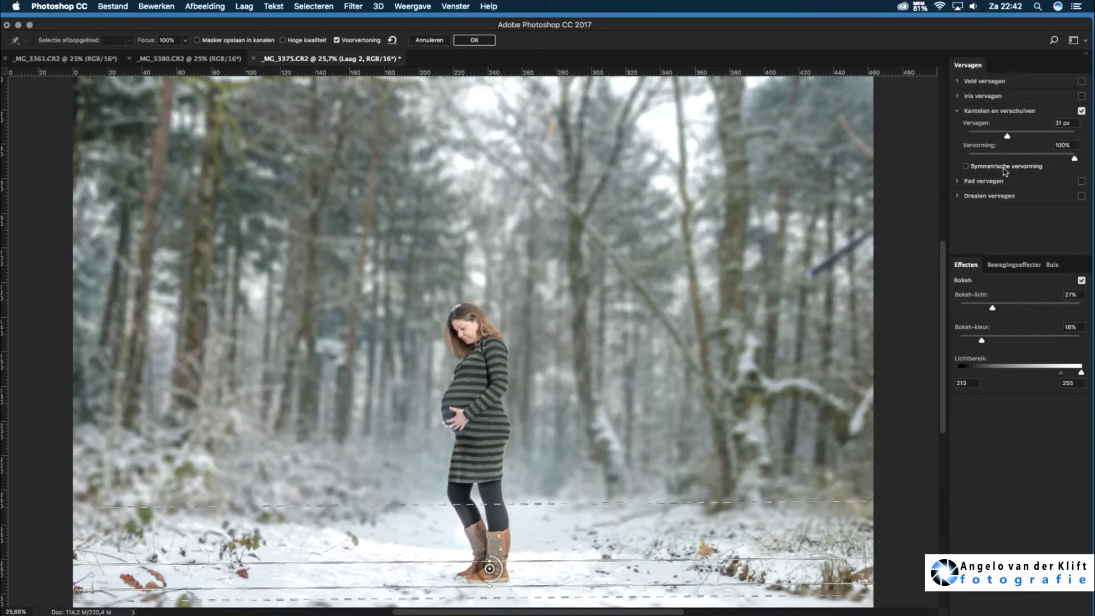
left_click(966, 166)
left_click_drag(1007, 136, 1030, 158)
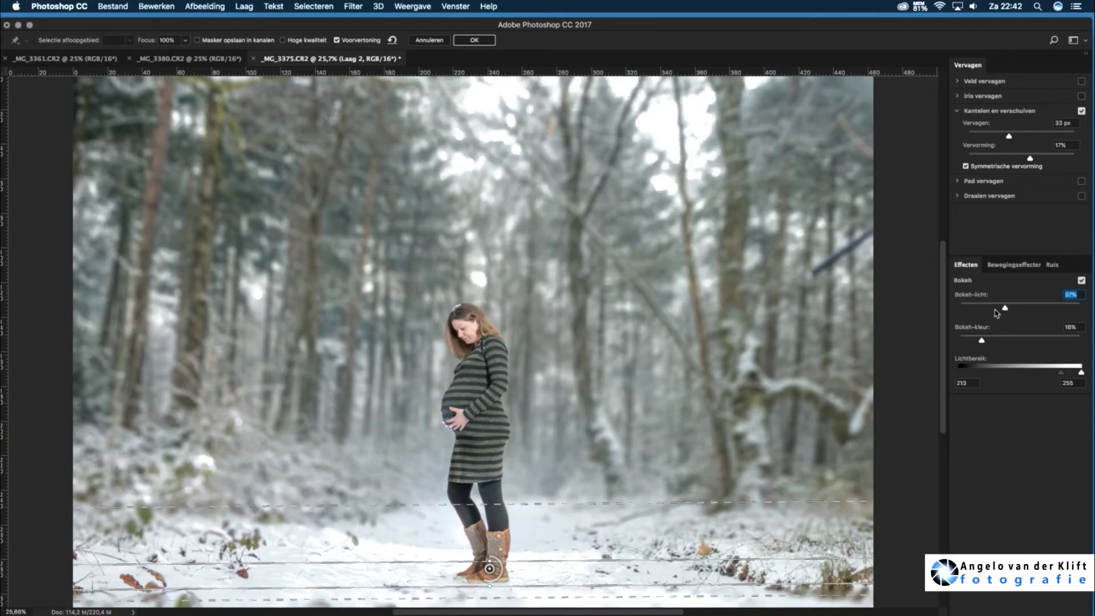
left_click(474, 40)
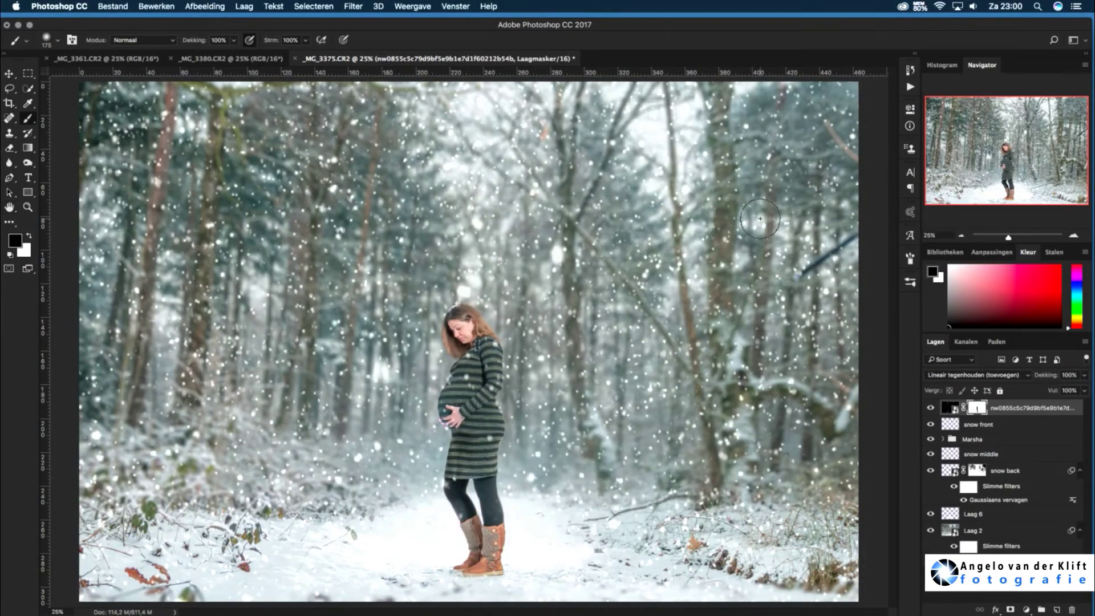
Set the snow layer to Linear Dodge (Add) and Gaussian-blur its mask
left_click(975, 375)
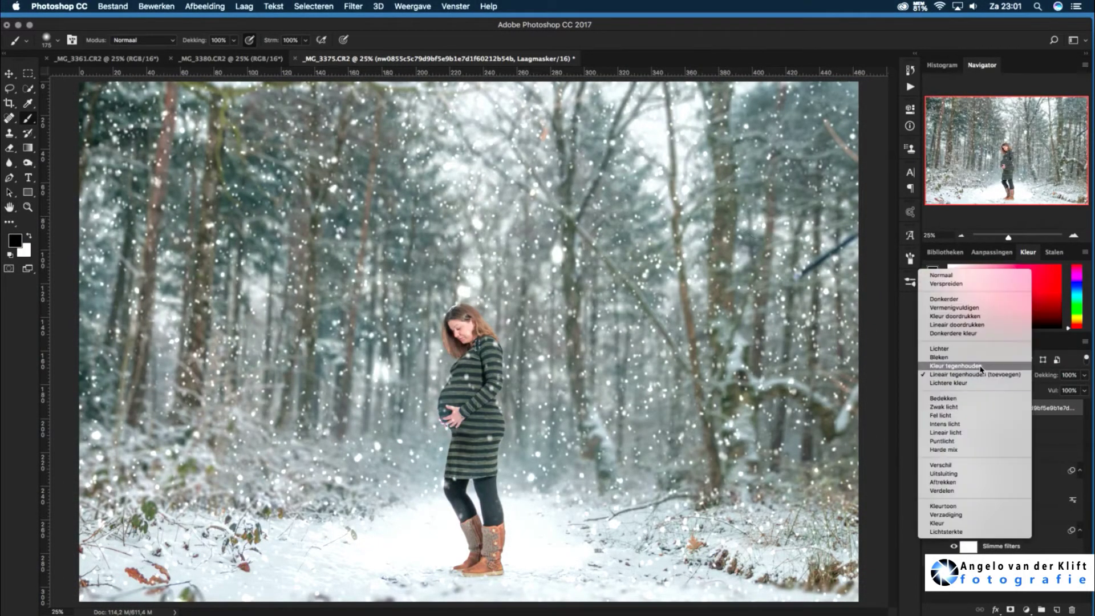
left_click(353, 6)
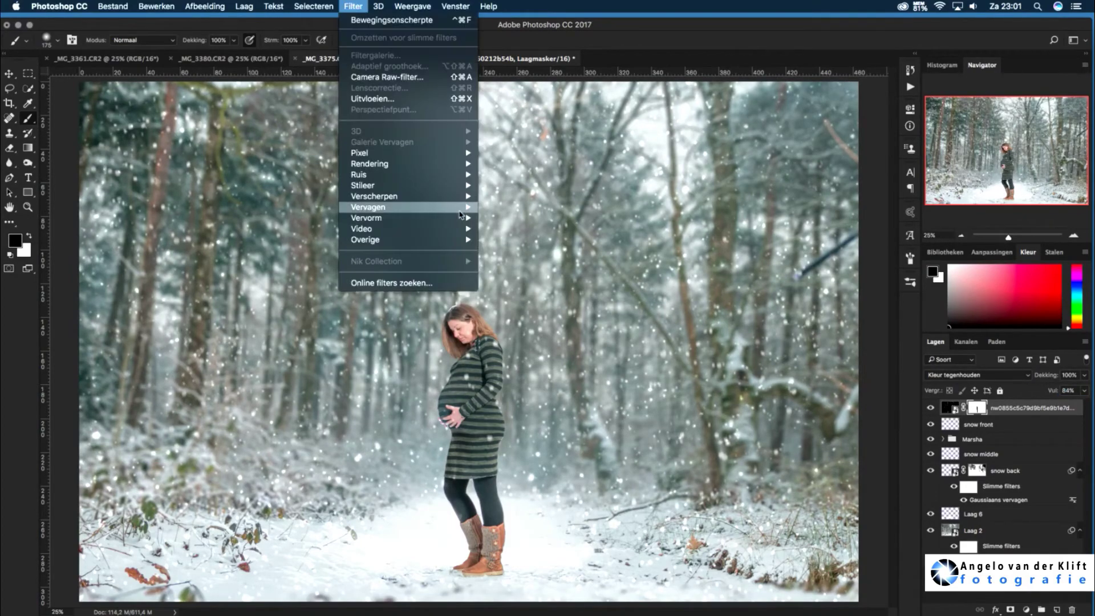
left_click(514, 251)
mouse_move(368, 207)
left_click(827, 161)
left_click(975, 375)
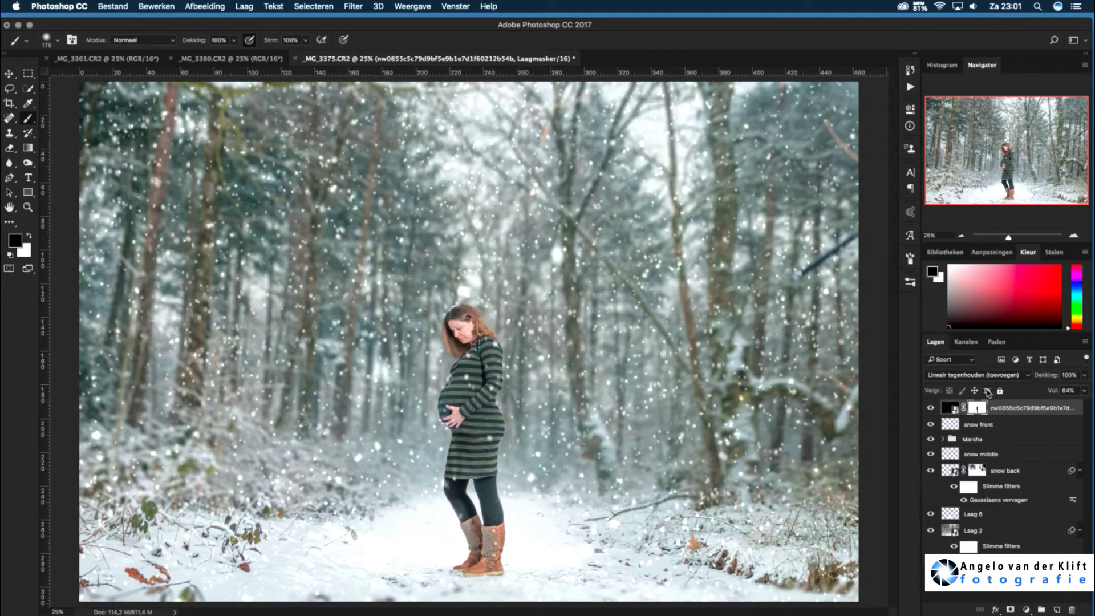
left_click(353, 6)
left_click(531, 218)
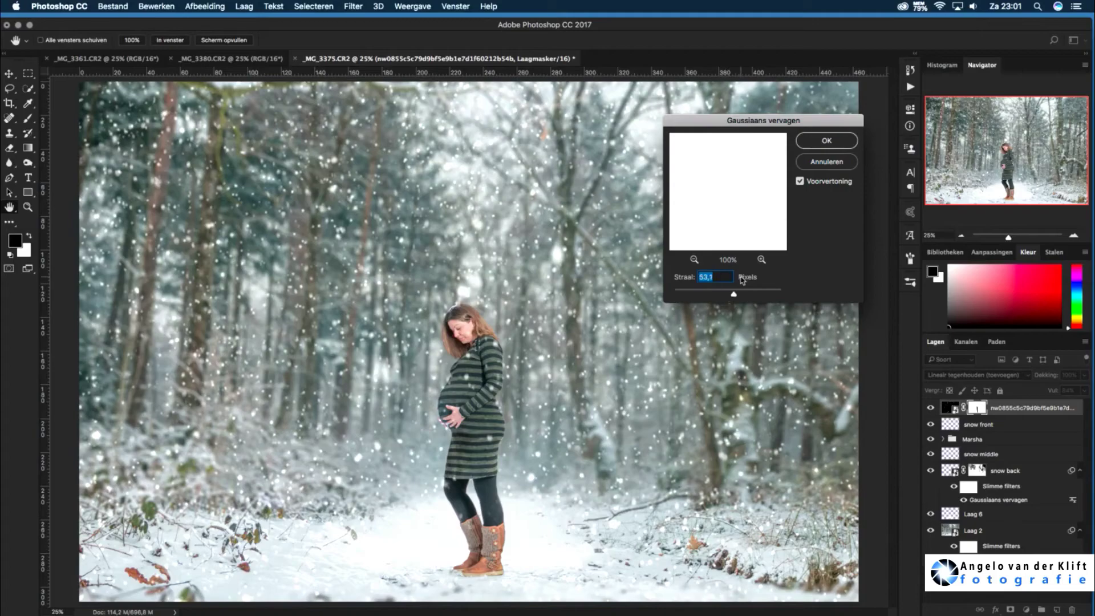
left_click(826, 162)
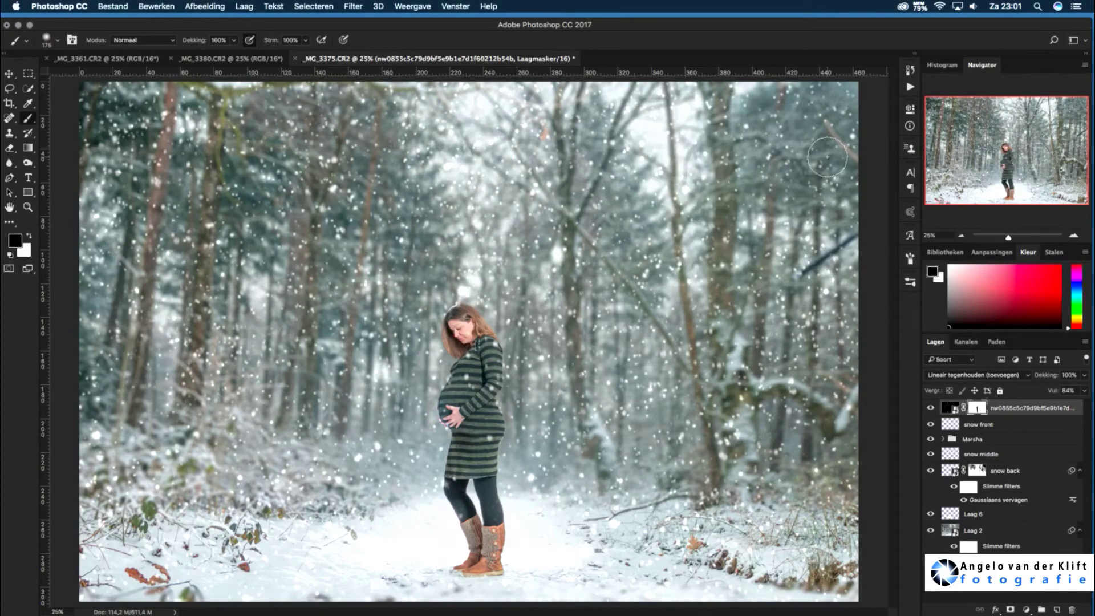
Streak the snow pixels with a Motion Blur of -83° and 49 pixels
left_click(949, 407)
left_click(353, 6)
left_click(538, 200)
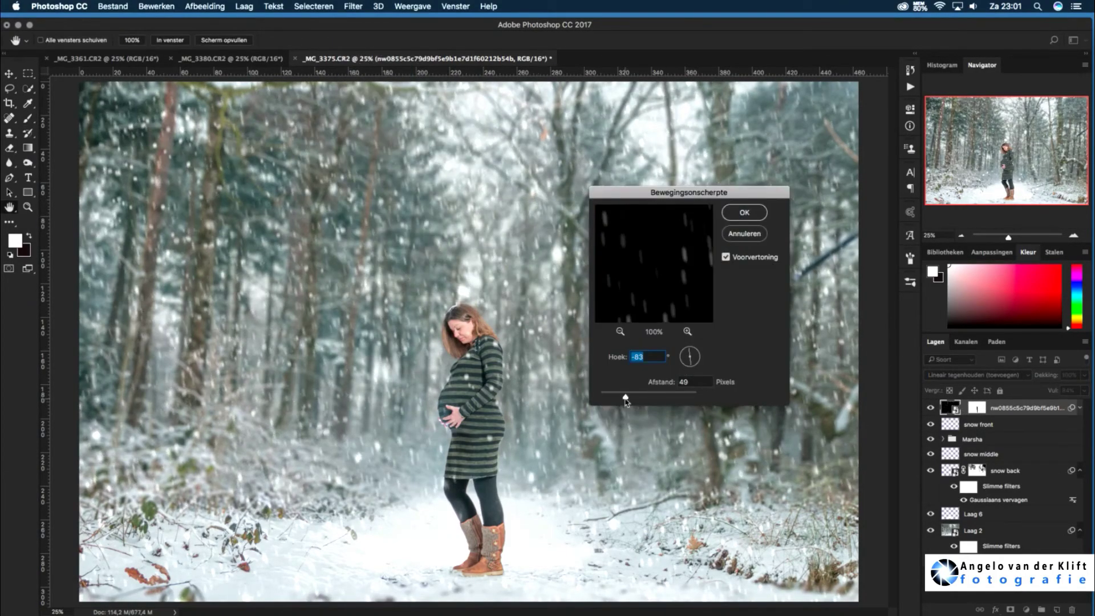
key("Return")
key("b")
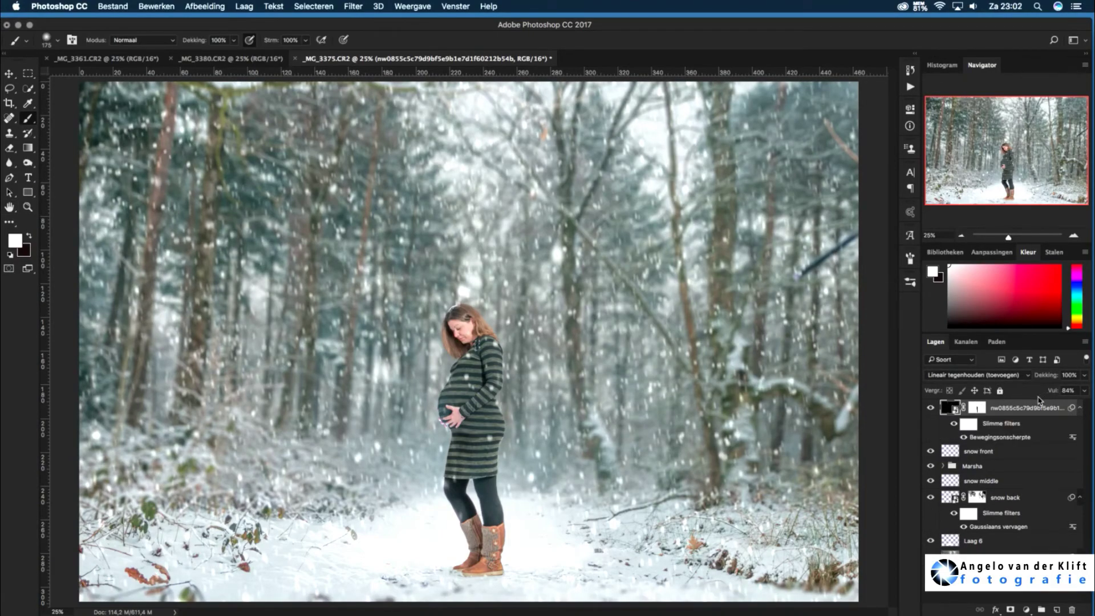
left_click(977, 408)
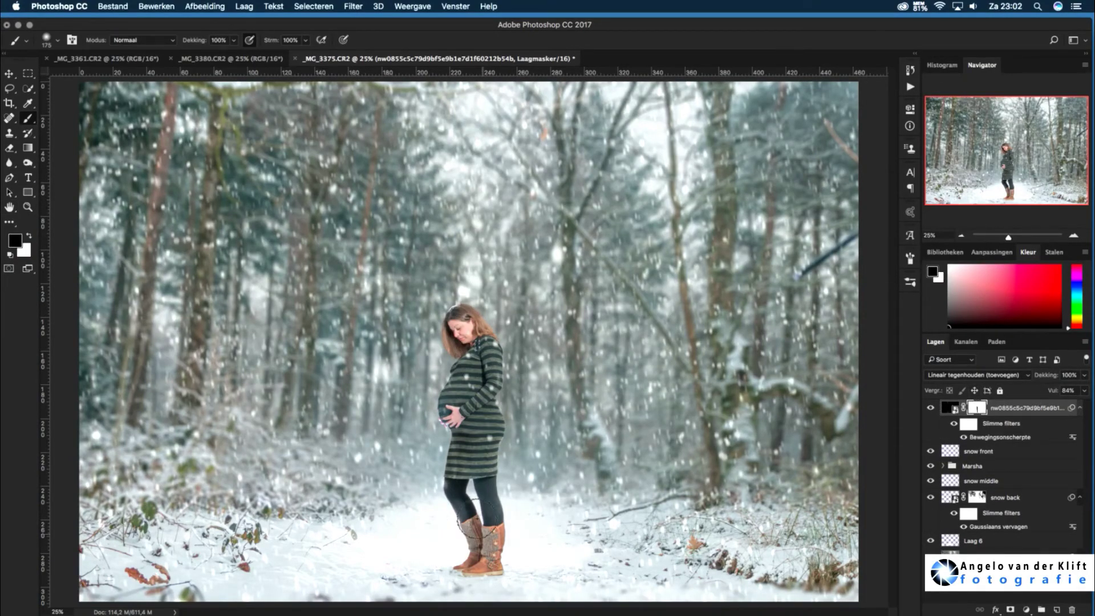
key("bracketright")
key("bracketright")
key("bracketright")
key("bracketright")
key("bracketright")
Paint black on the snow mask down the left side with a 1500 px, 9% flow brush
key("shift+1")
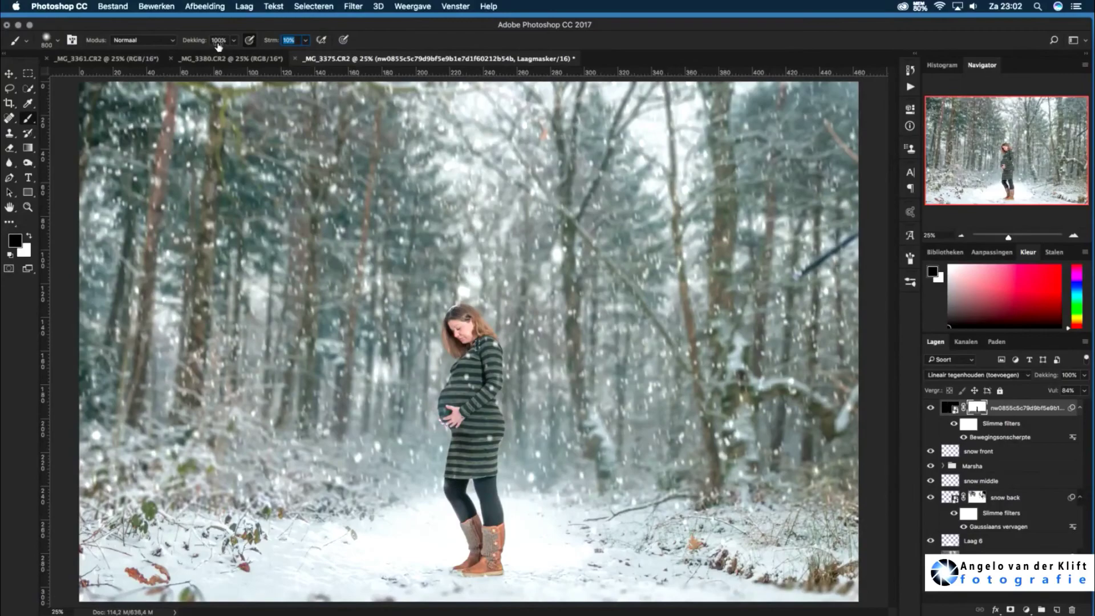
type("9")
key("Return")
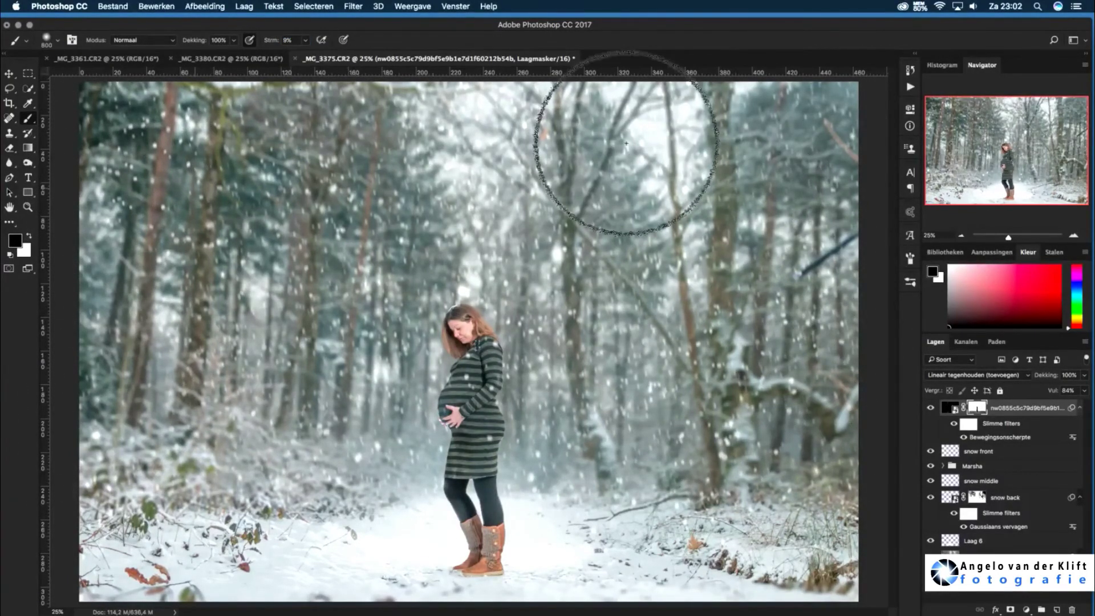
key("bracketright")
key("bracketright")
key("bracketright")
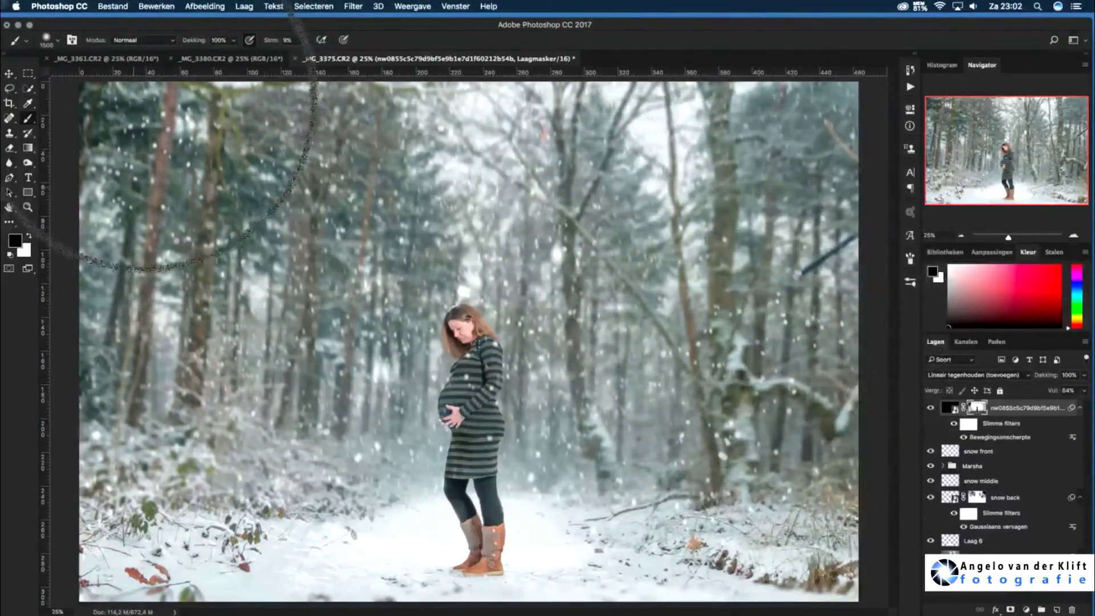
left_click_drag(141, 95, 147, 416)
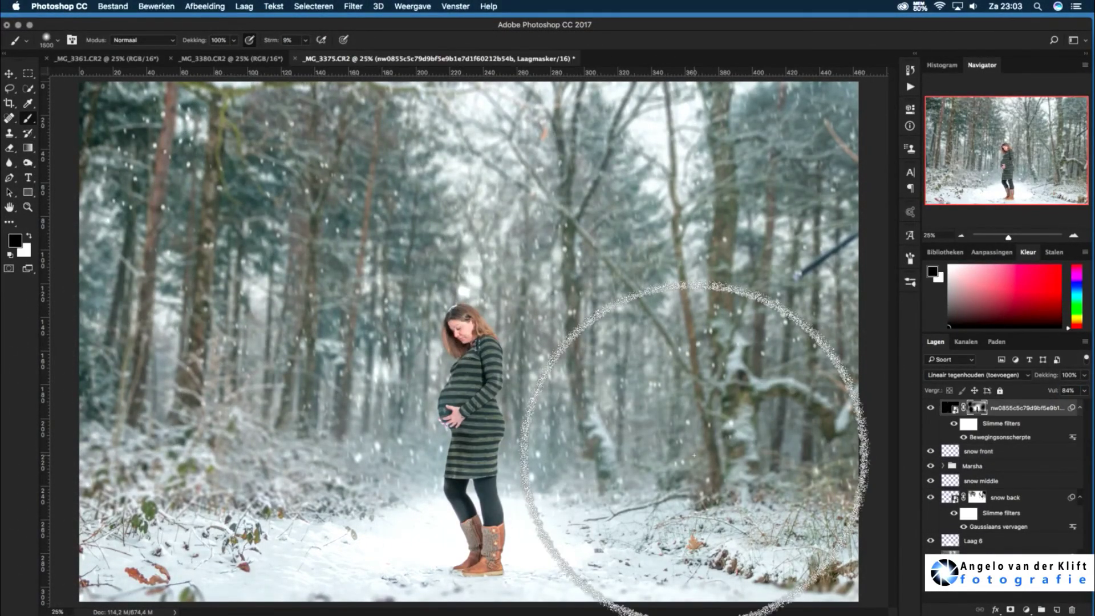
key("x")
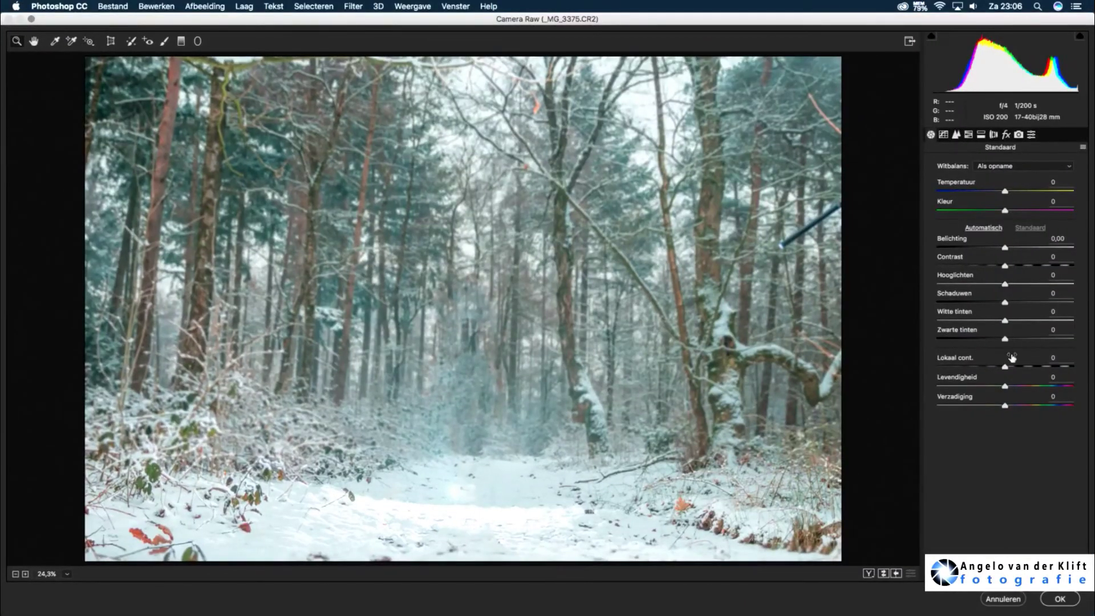
Raise Camera Raw local contrast (Lokaal cont.) on the forest background to +26
left_click_drag(1011, 365, 1022, 366)
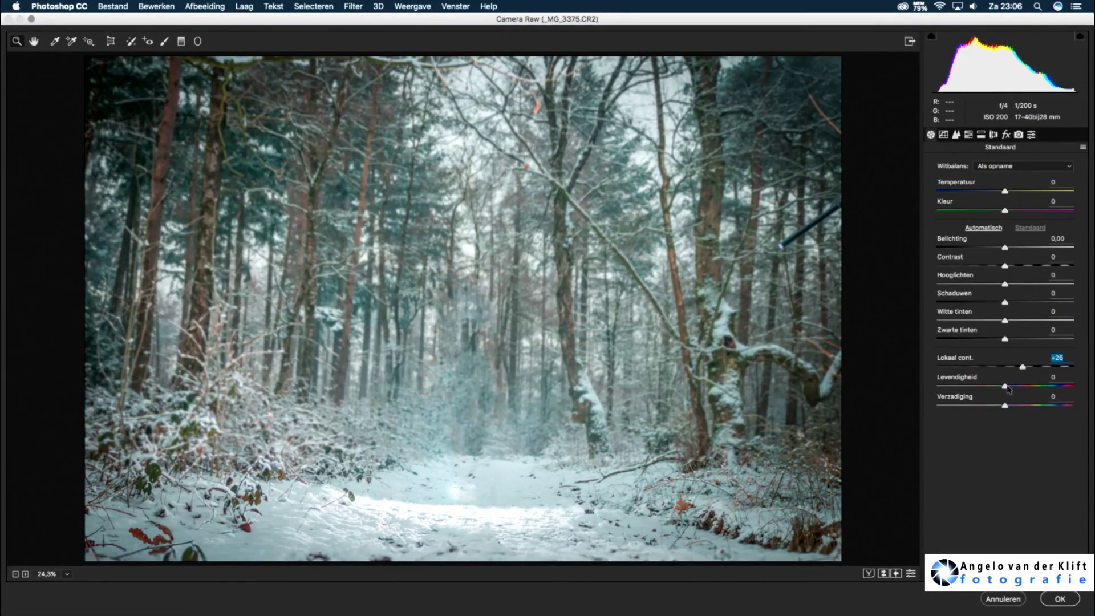